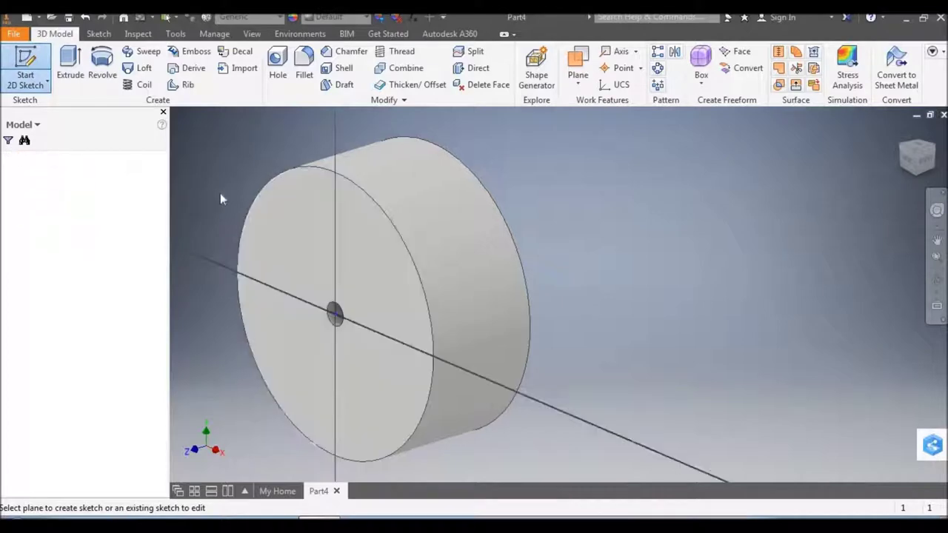
Sketch an 8 in diameter circle centred on the disc's front face and finish the sketch
click(104, 63)
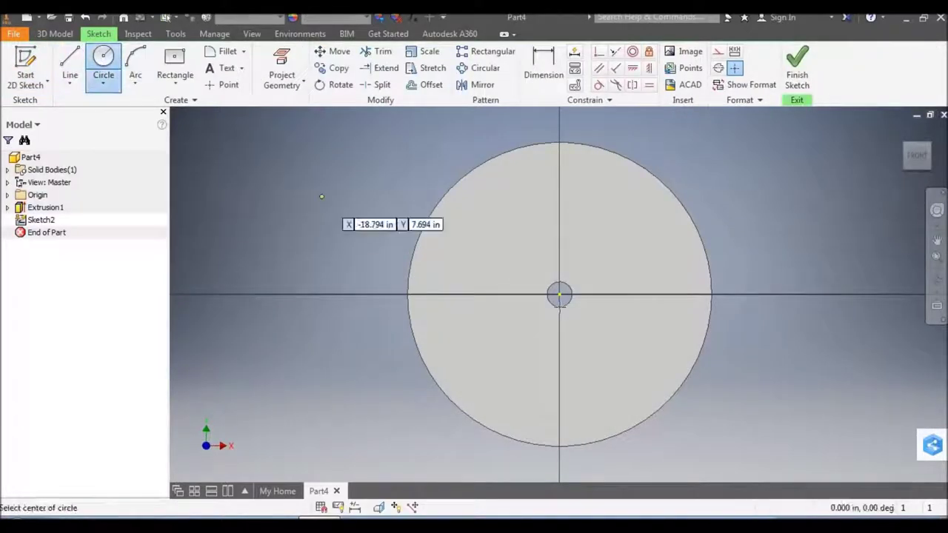
click(559, 295)
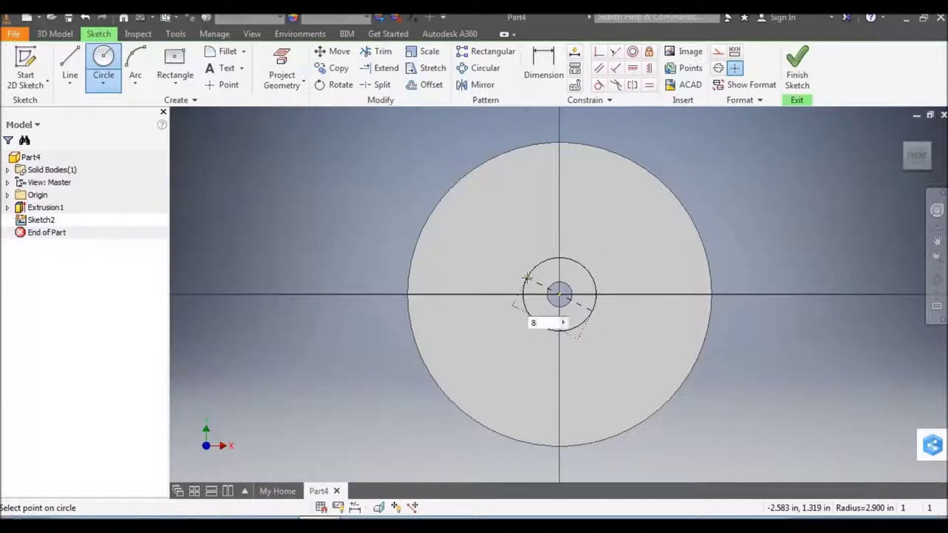
key(Return)
click(797, 70)
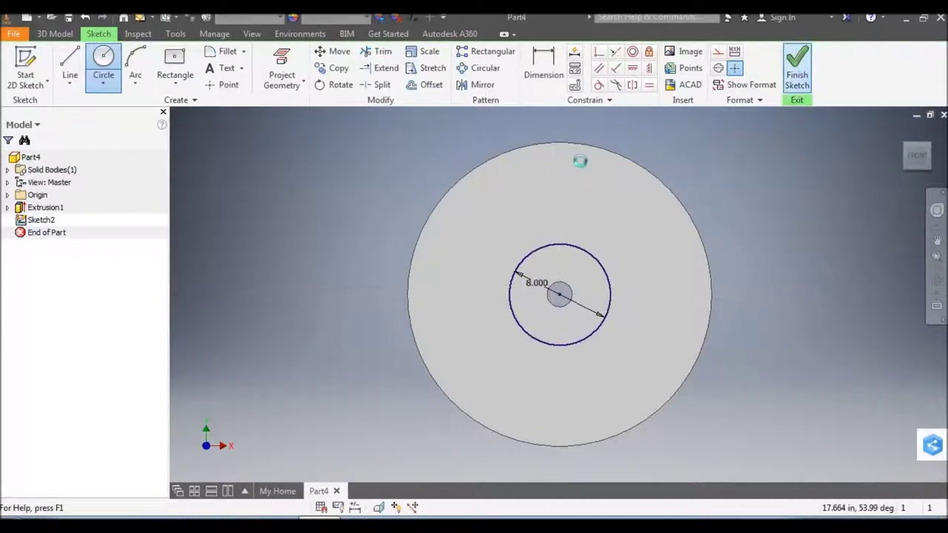
Extrude the 8 in circle as a cut 6 in deep into the disc
click(69, 66)
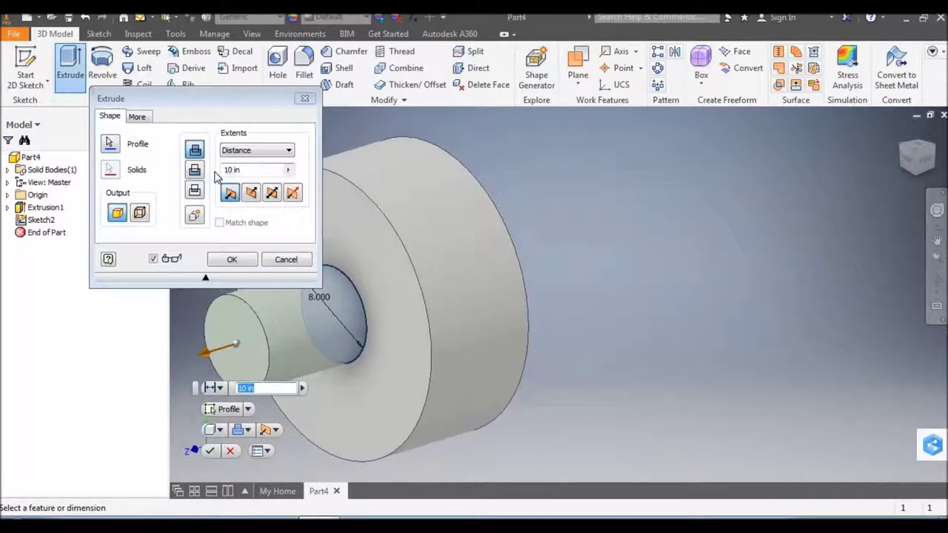
click(251, 193)
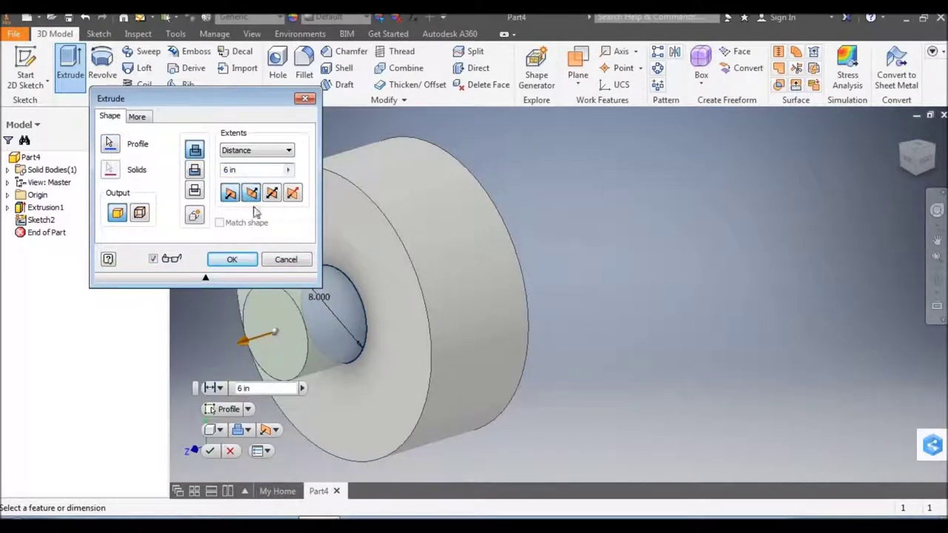
click(245, 263)
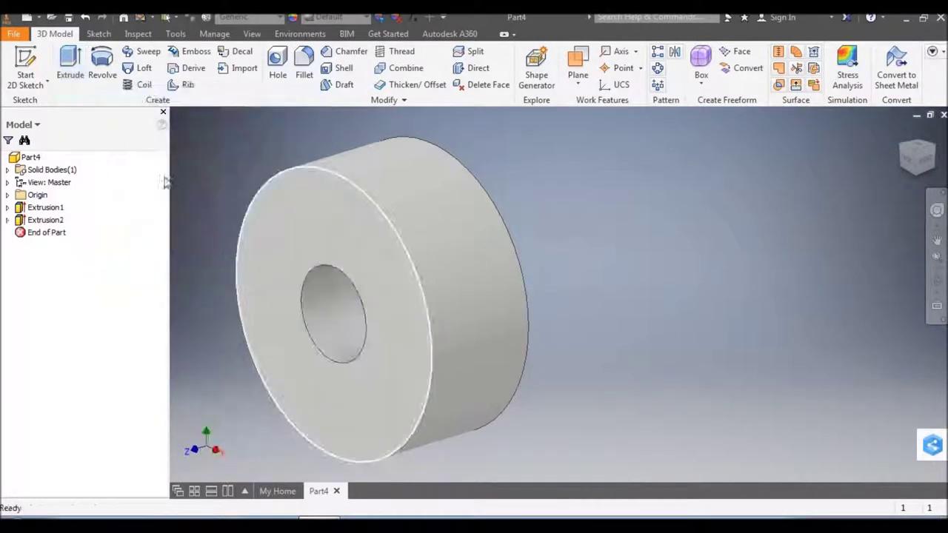
Start a new sketch on the disc's front face and draw a 10 in diameter circle centred on the origin
click(25, 63)
click(295, 217)
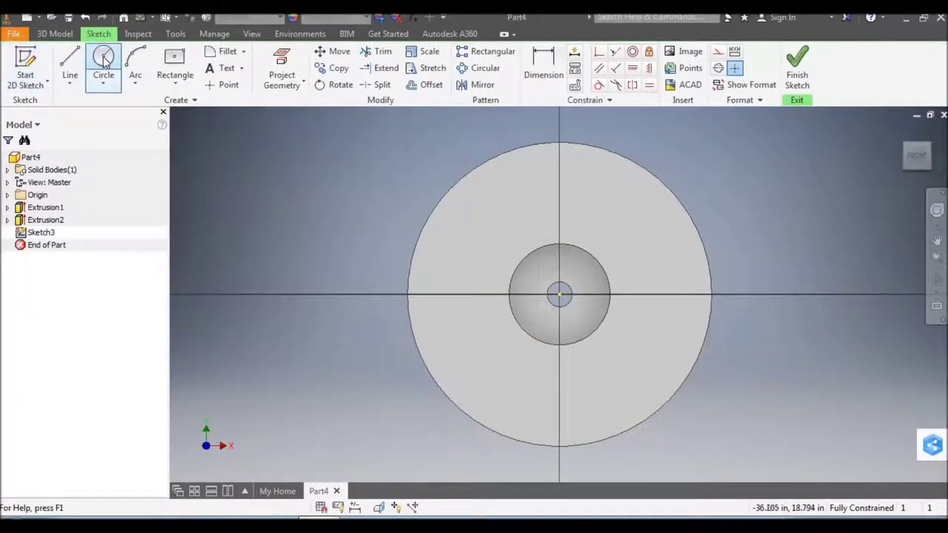
click(104, 59)
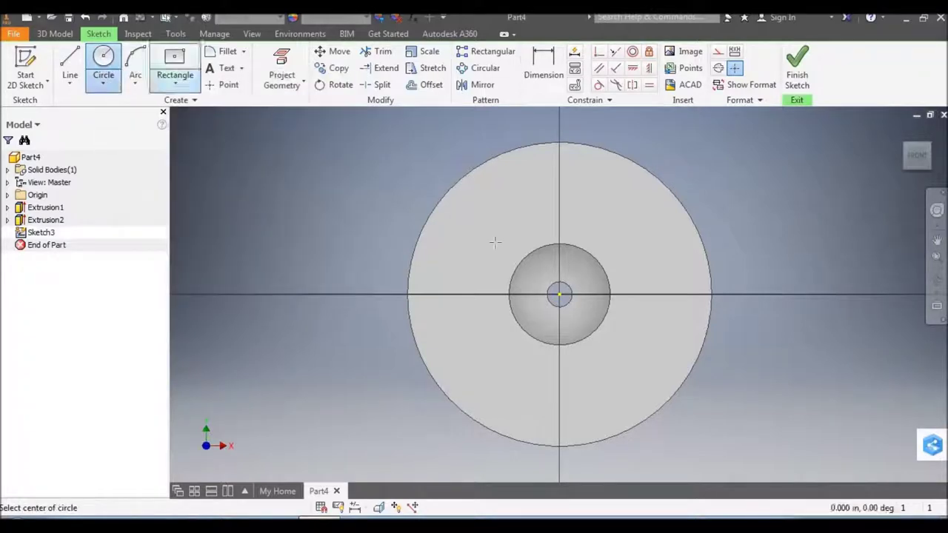
click(559, 295)
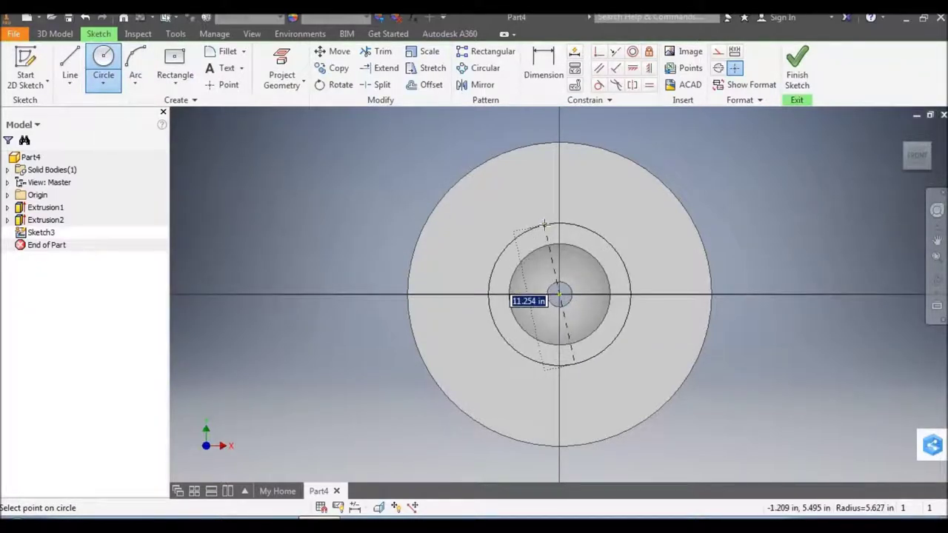
text(1)
key(Return)
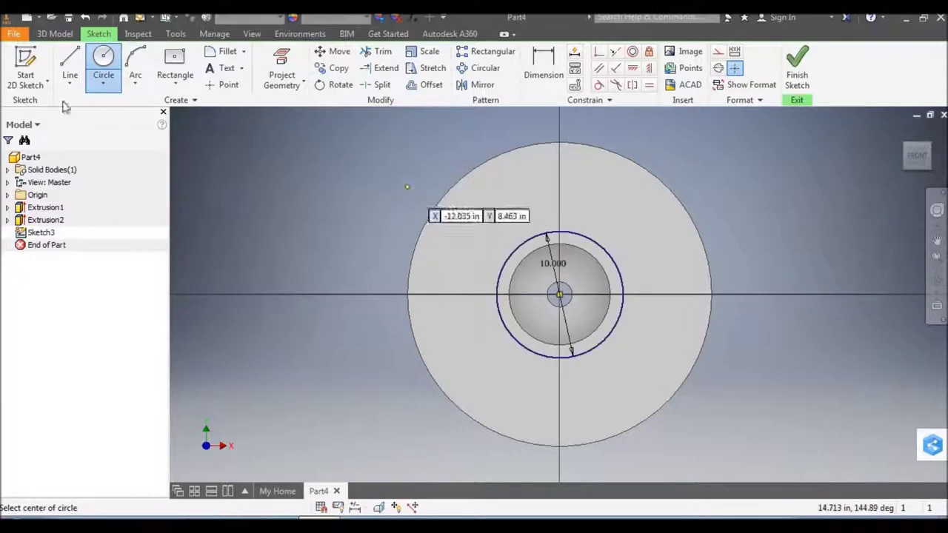
Draw a closed right triangle from the 10 in circle's top point: 6 in vertically up, 1.5 in to the right, and back to the start
key(l)
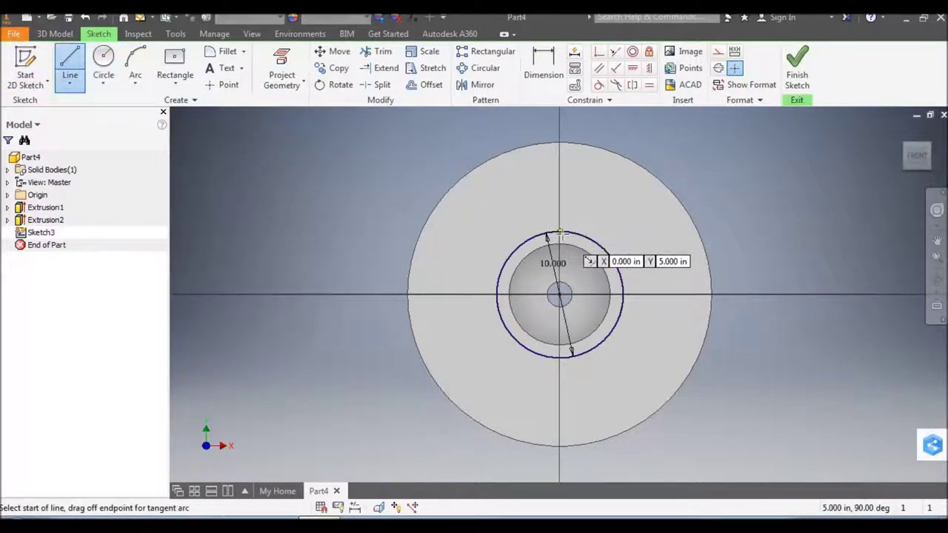
click(560, 232)
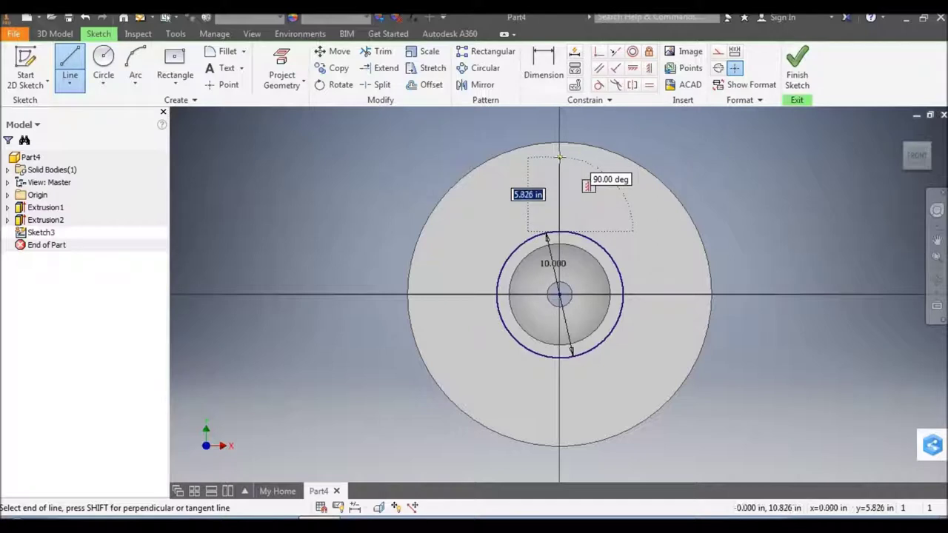
text(6)
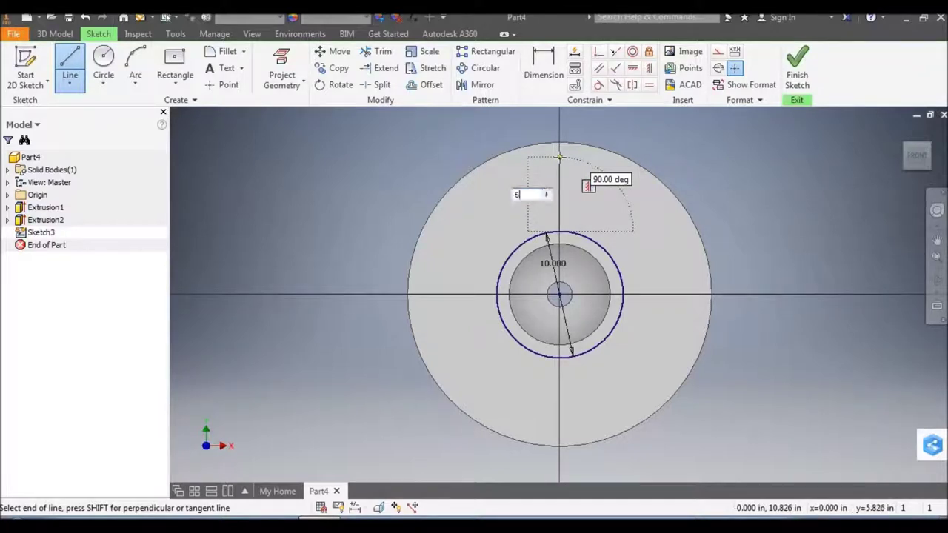
key(Return)
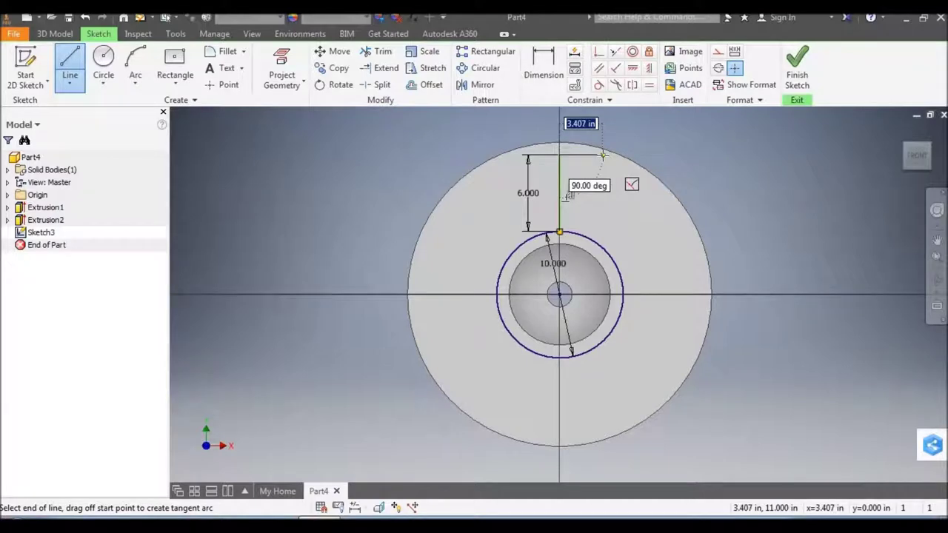
text(1.5)
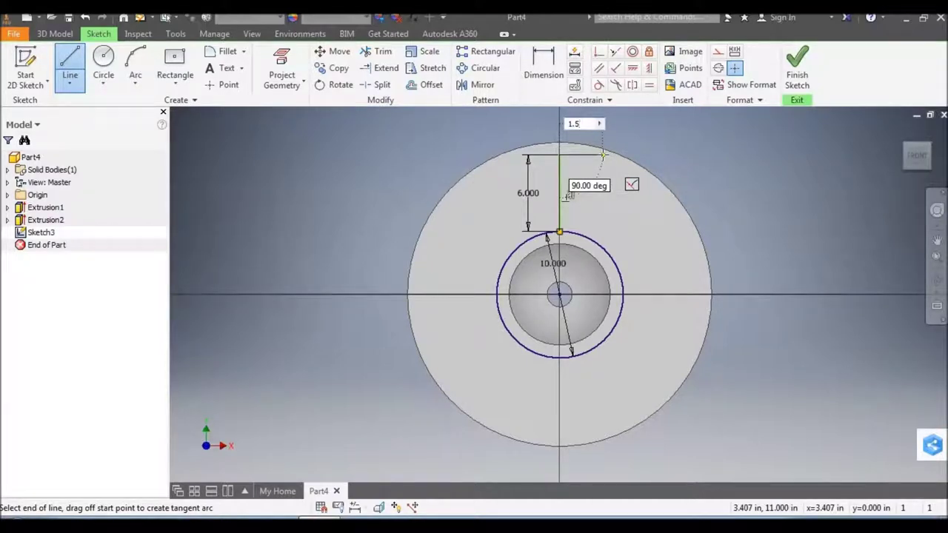
key(Return)
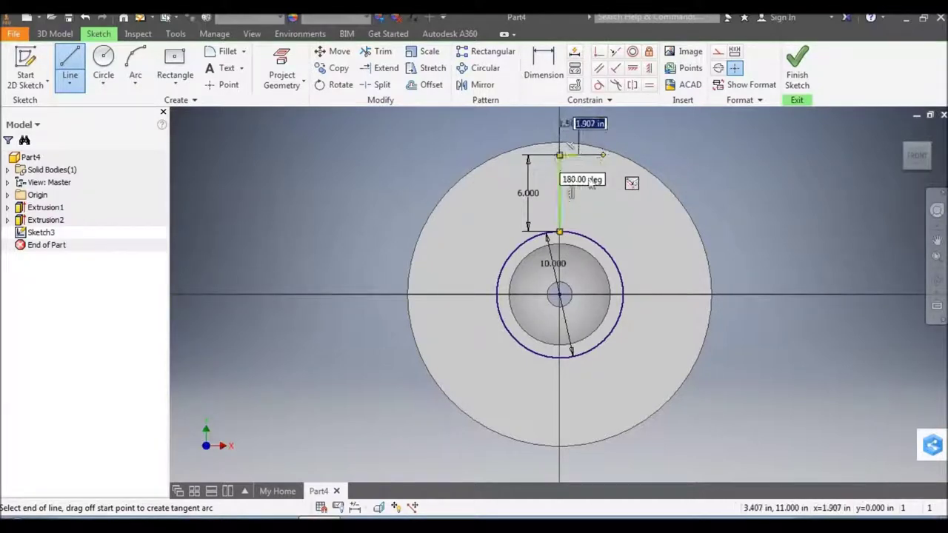
click(559, 232)
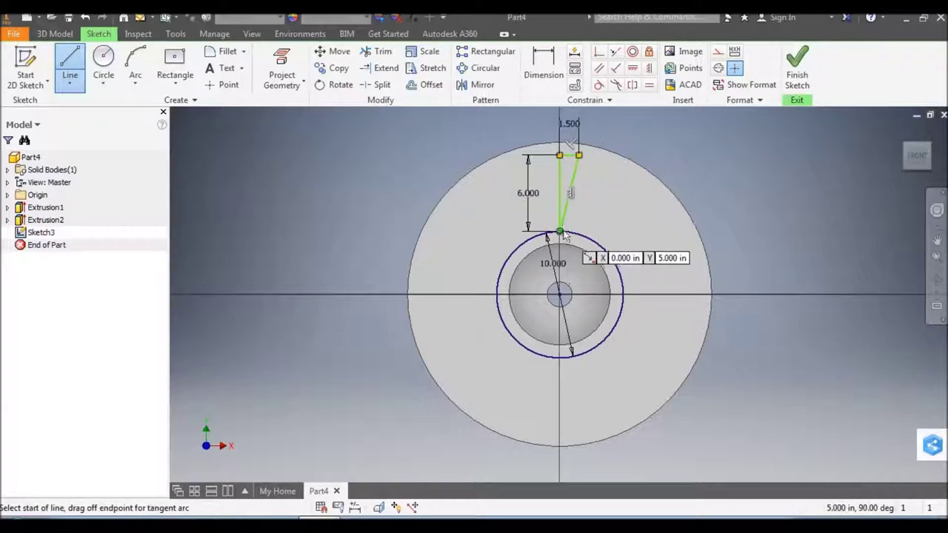
key(Escape)
Draw the matching left half of the triangle with a 1.5 in line leftward from the vertical line's top and a line back to the lower apex
key(l)
click(557, 155)
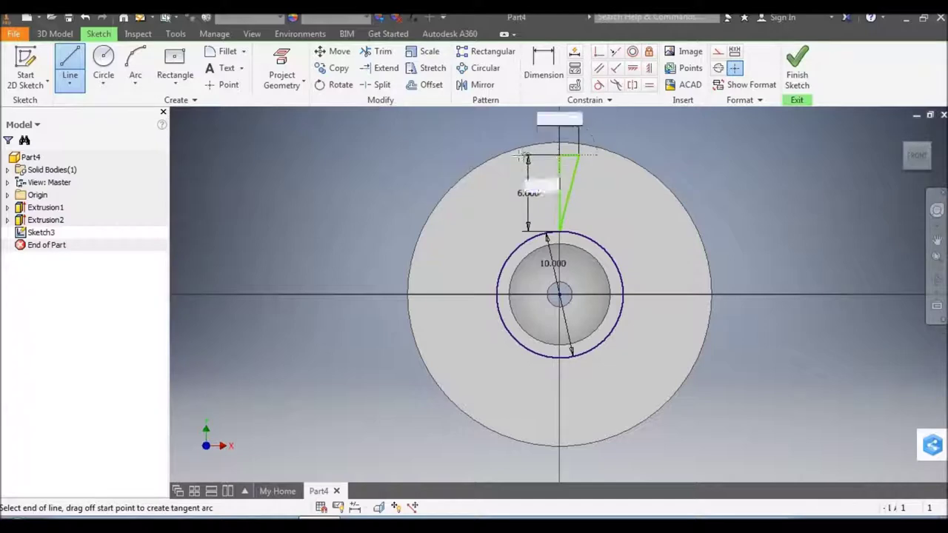
text(1)
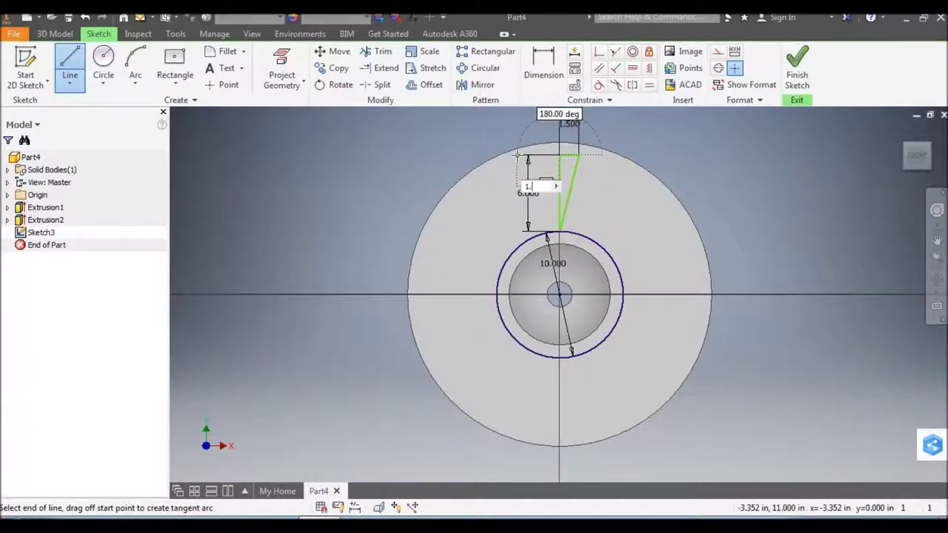
text(.5)
key(Return)
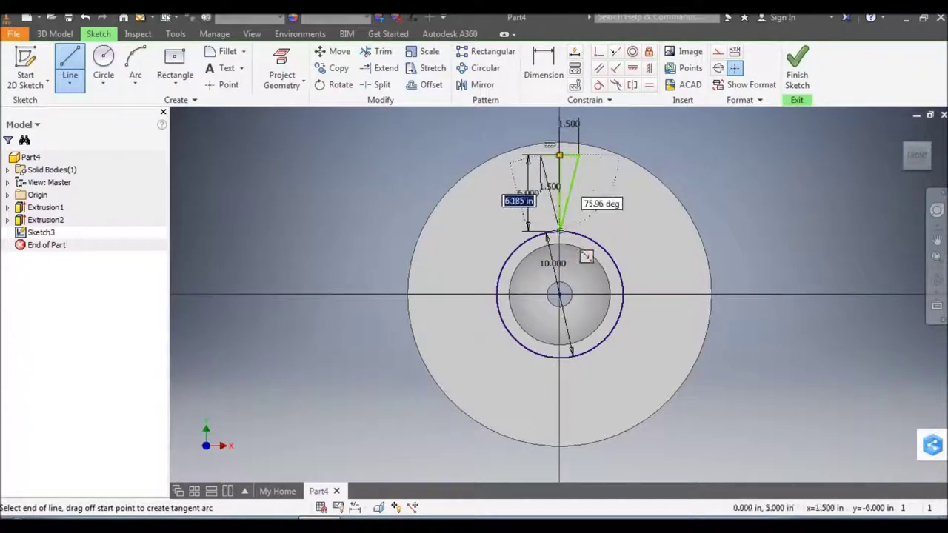
click(560, 232)
key(Escape)
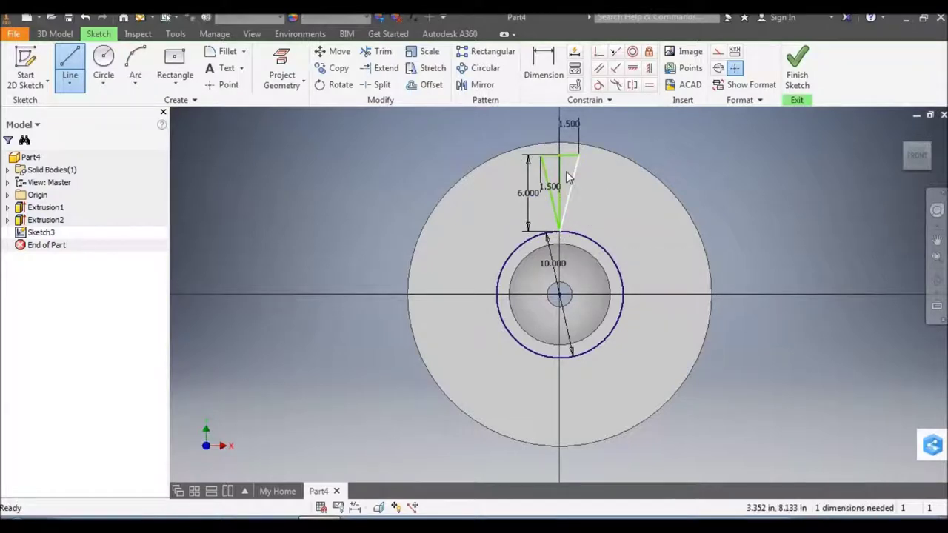
Delete the 10 in circle and the triangle's vertical centre line from the sketch
scroll(565, 171, up, 3)
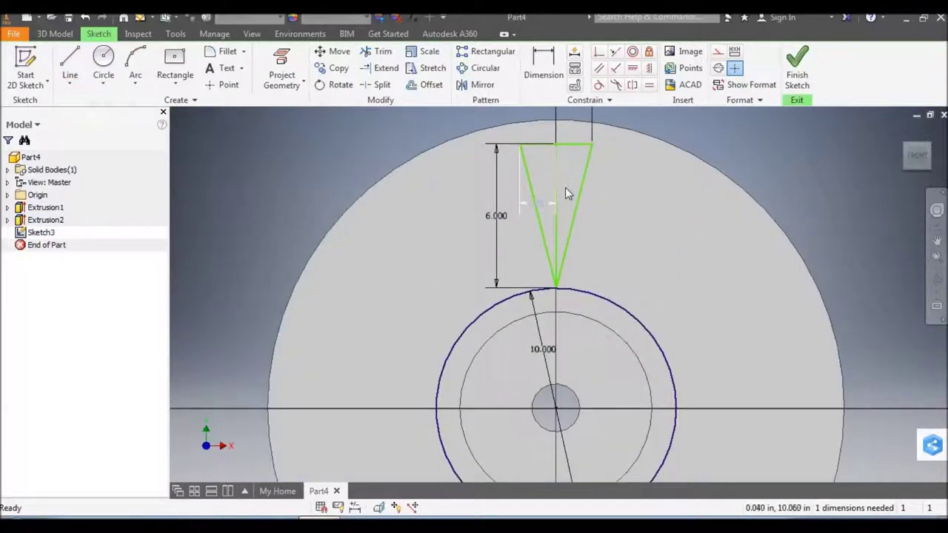
click(602, 301)
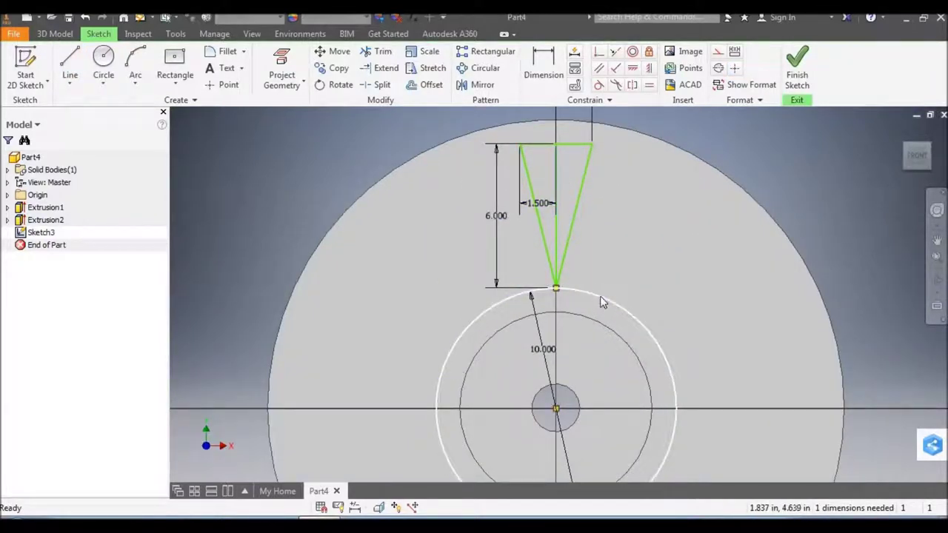
key(Delete)
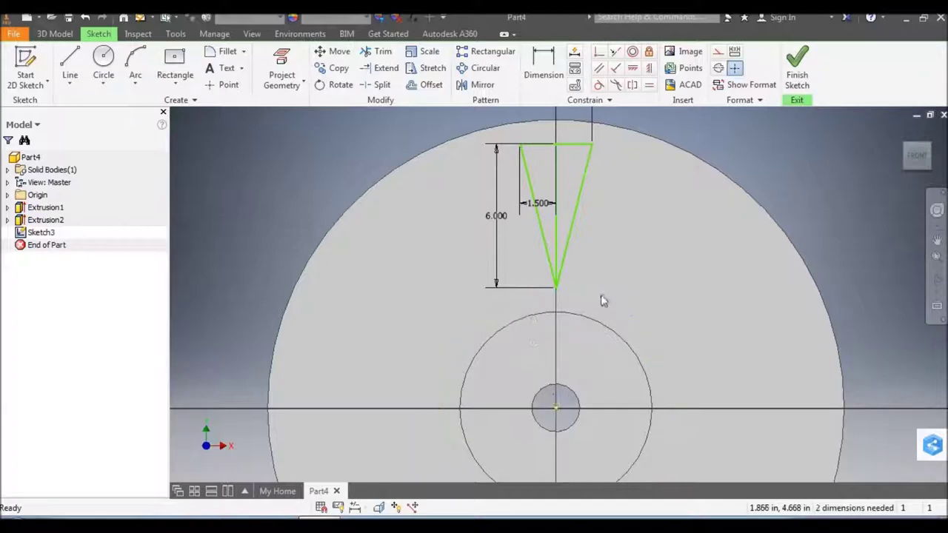
click(560, 238)
key(Delete)
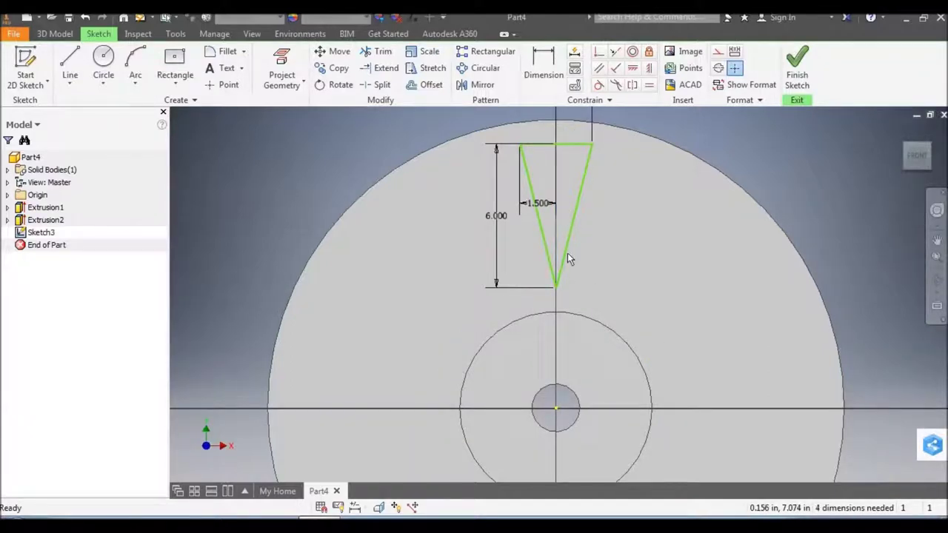
Create a circular pattern of the triangle around the disc's centre with 16 instances over 360 degrees
scroll(568, 252, down, 3)
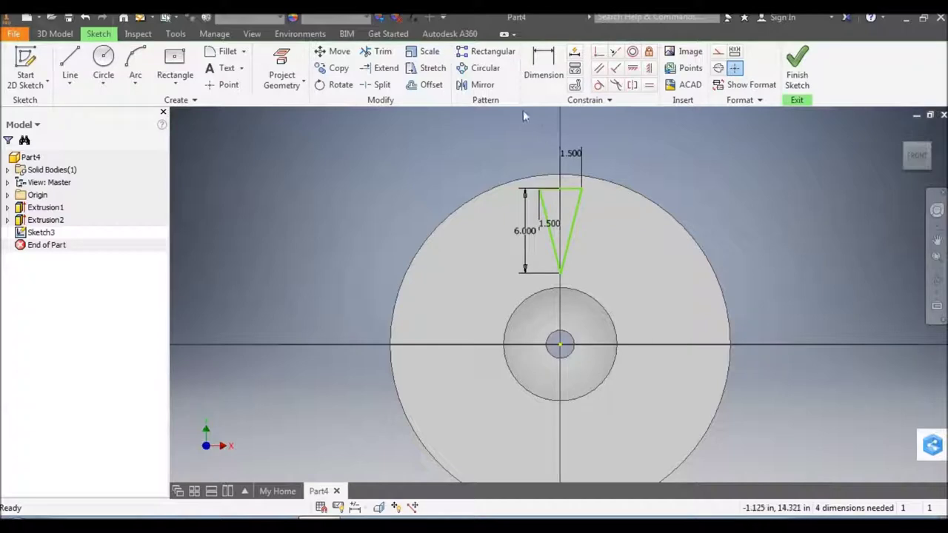
click(477, 67)
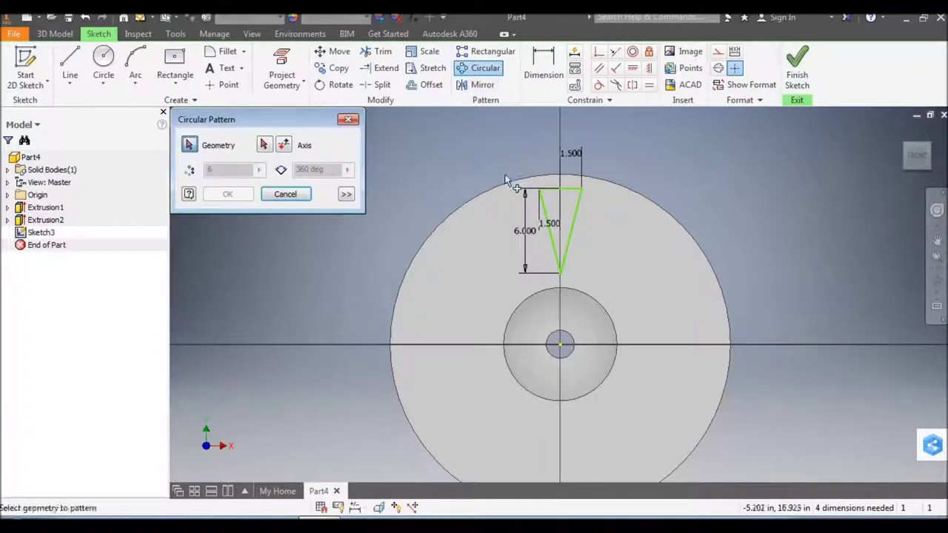
drag(511, 176, 630, 282)
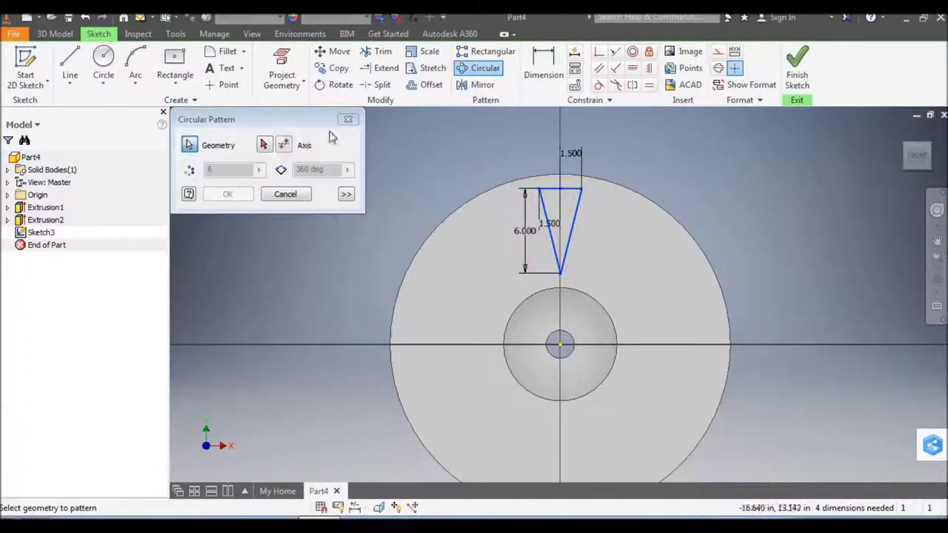
click(264, 145)
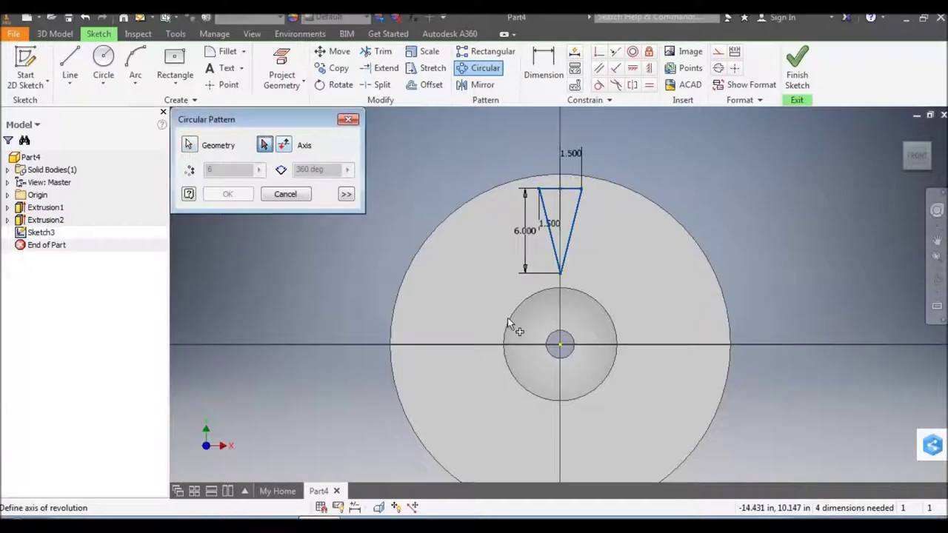
click(561, 347)
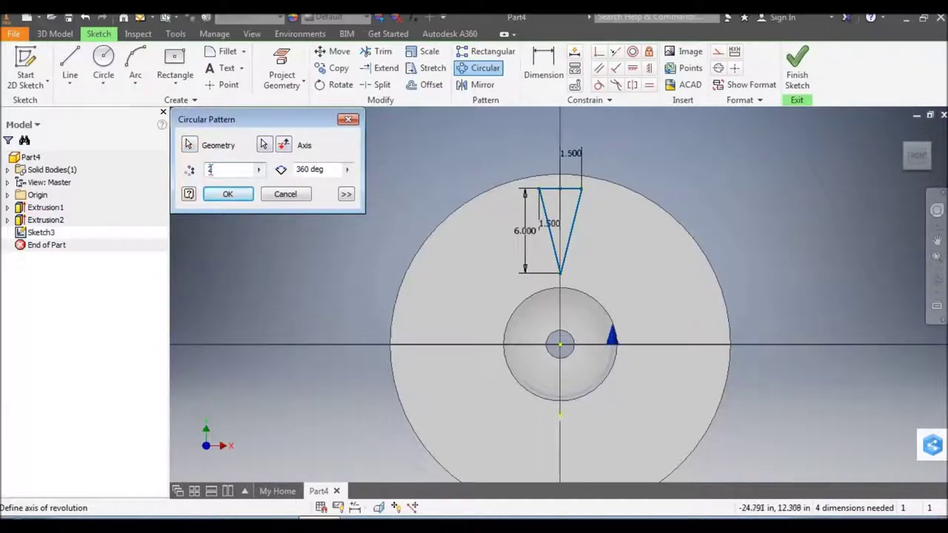
click(215, 169)
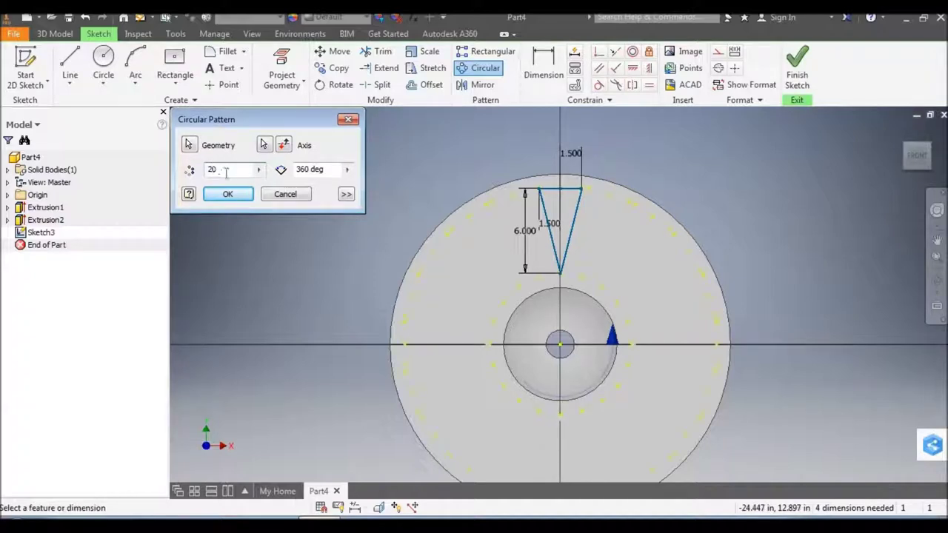
scroll(510, 216, up, 3)
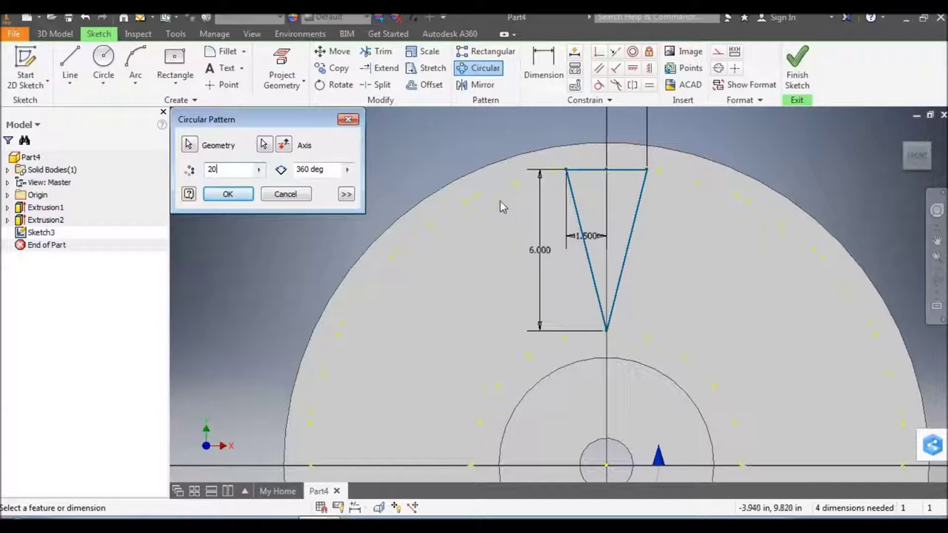
text(16)
click(227, 194)
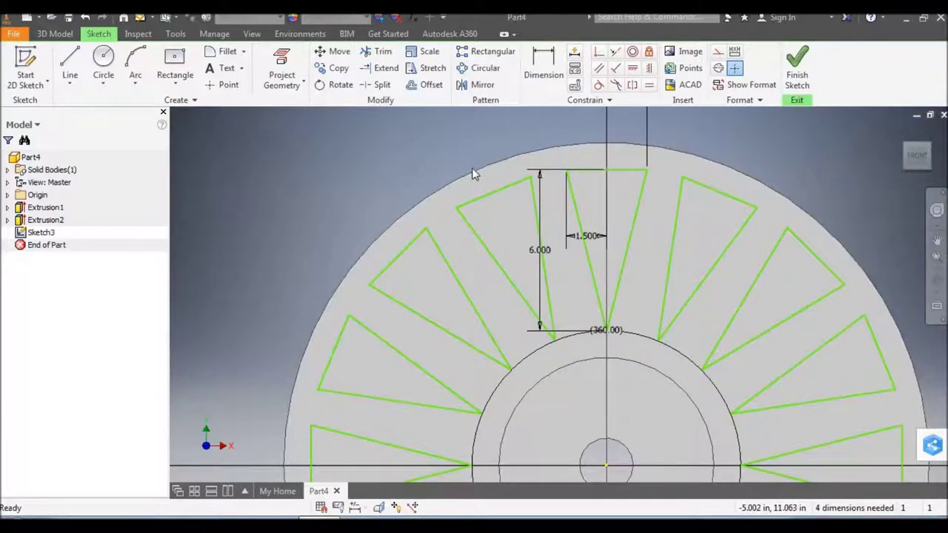
scroll(472, 167, down, 3)
scroll(472, 167, up, 4)
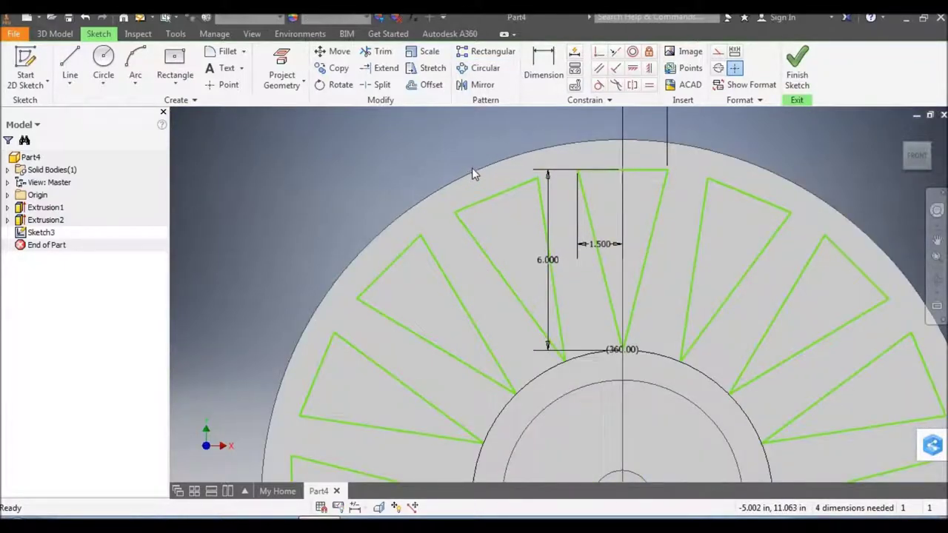
scroll(472, 167, down, 3)
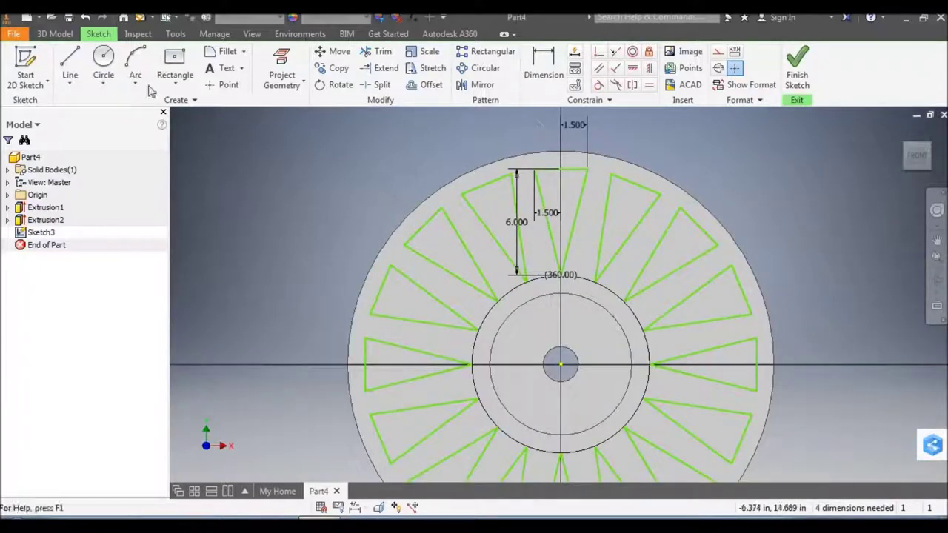
Extrude-cut all 16 patterned triangle profiles 10 in into the disc from its front face
key(F6)
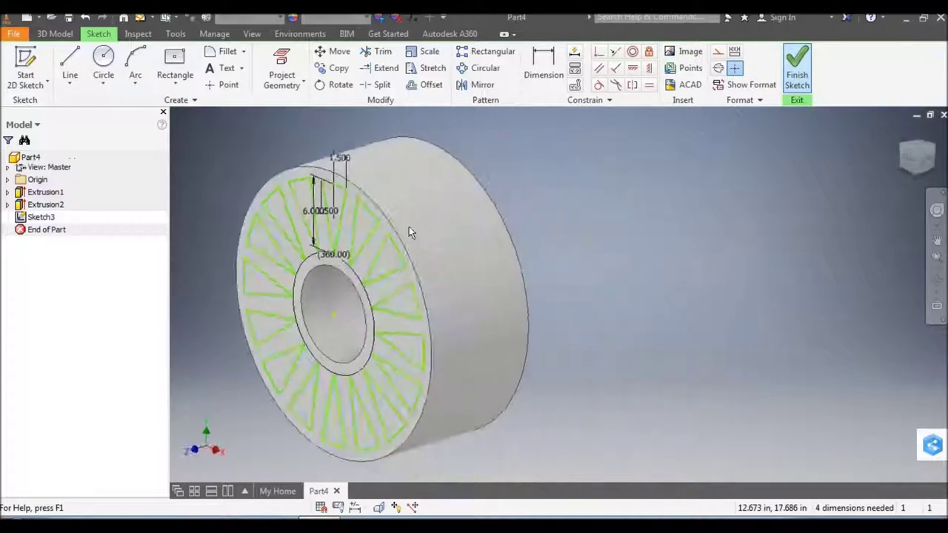
key(e)
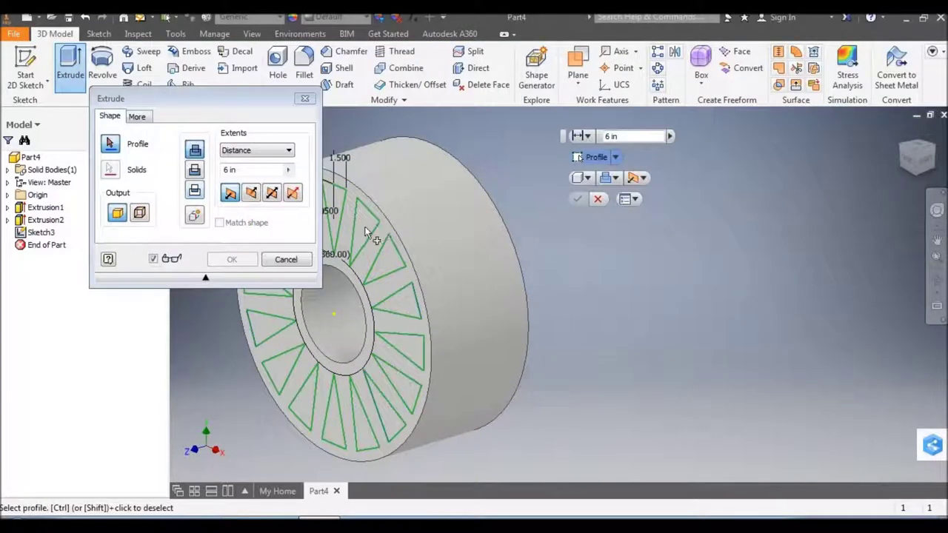
click(364, 232)
key(F6)
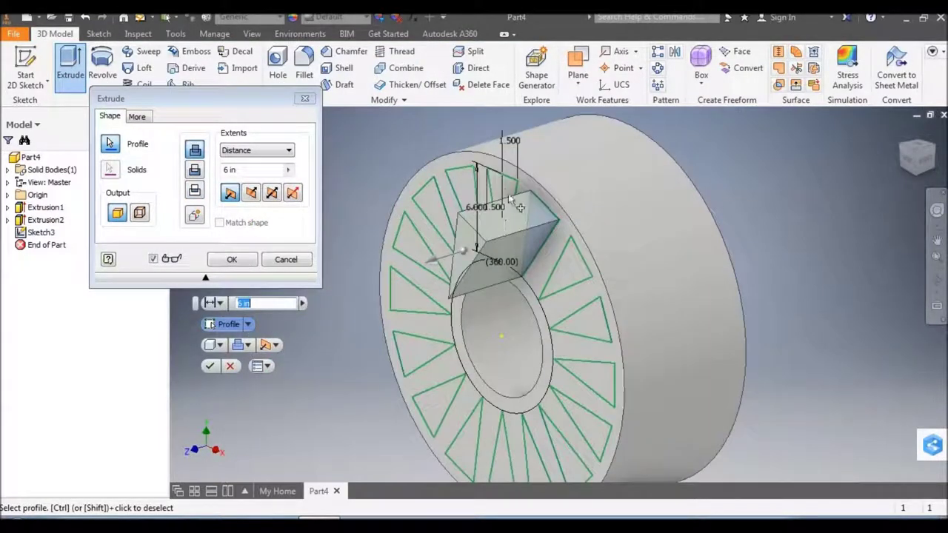
click(466, 182)
click(435, 222)
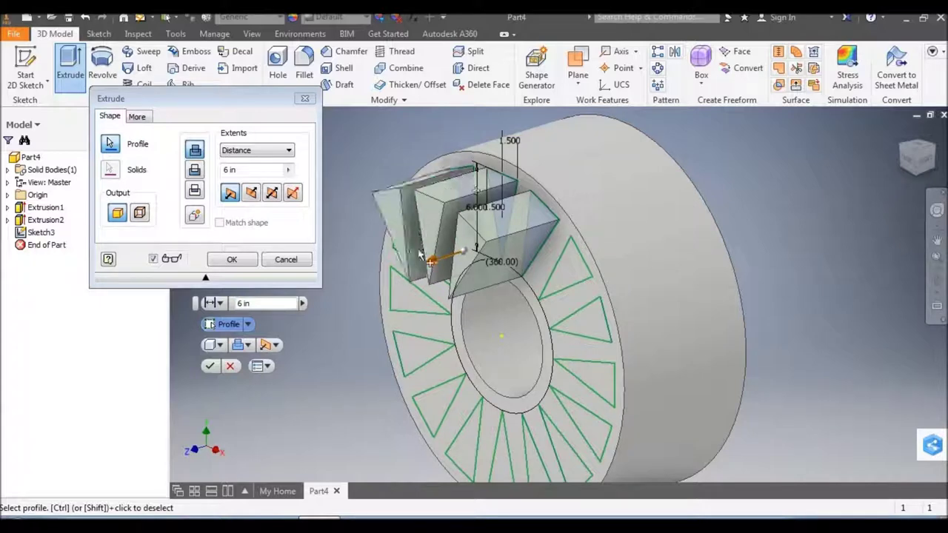
click(428, 253)
click(426, 304)
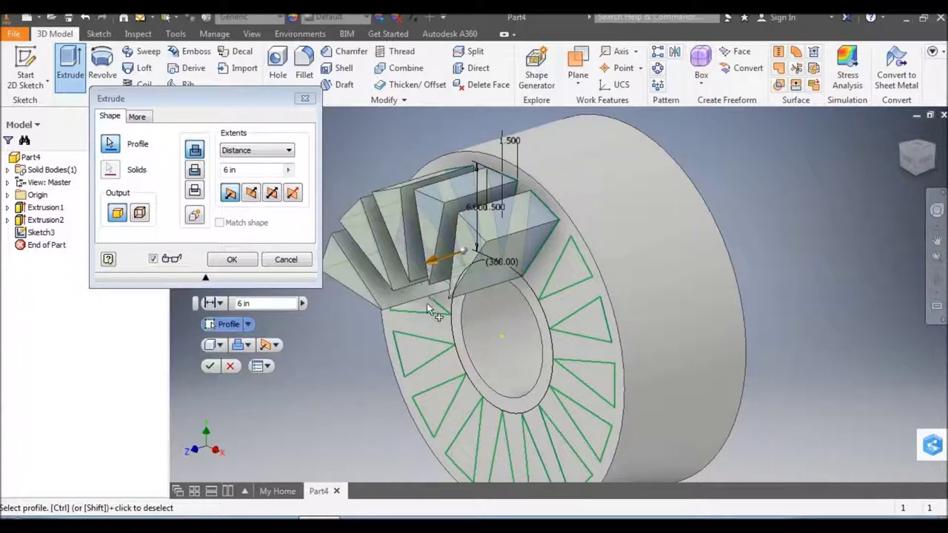
click(423, 354)
click(440, 396)
click(465, 426)
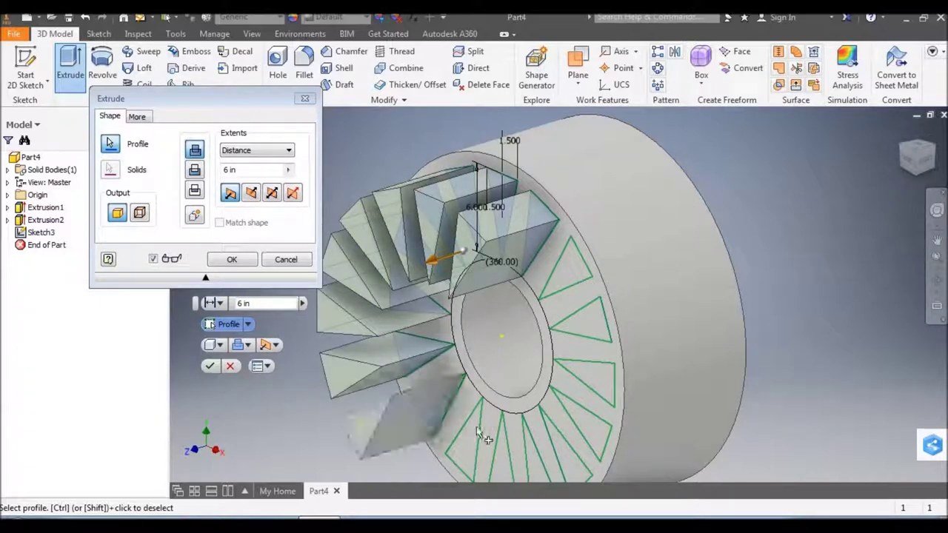
click(497, 442)
click(531, 454)
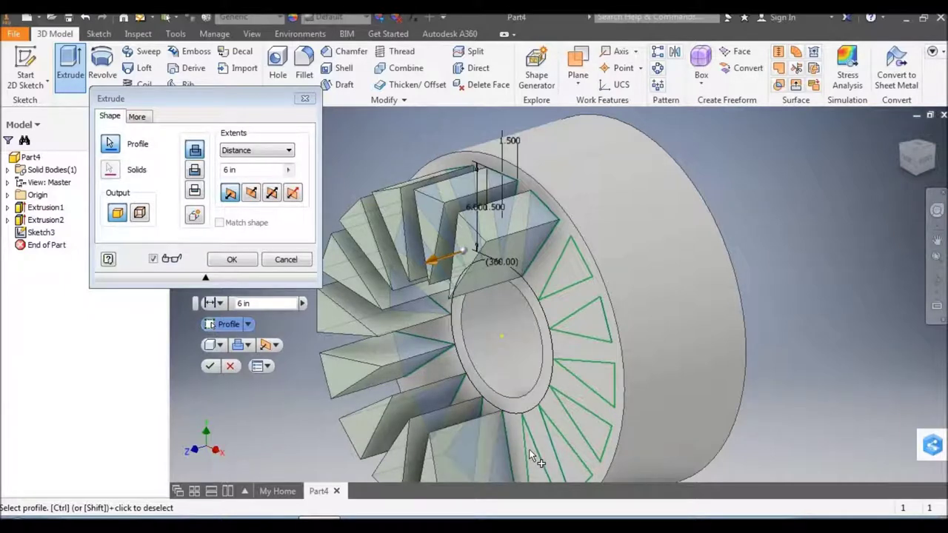
click(575, 457)
click(597, 412)
click(595, 331)
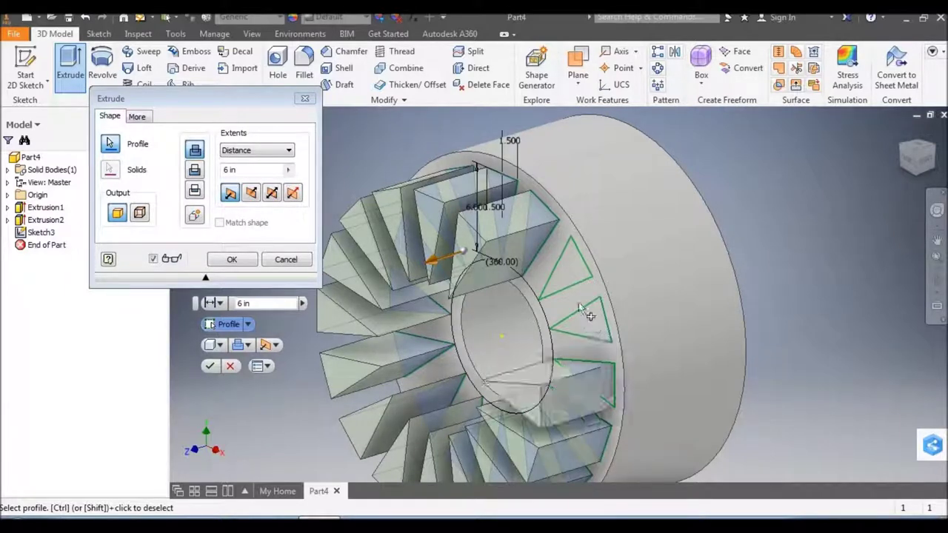
click(555, 265)
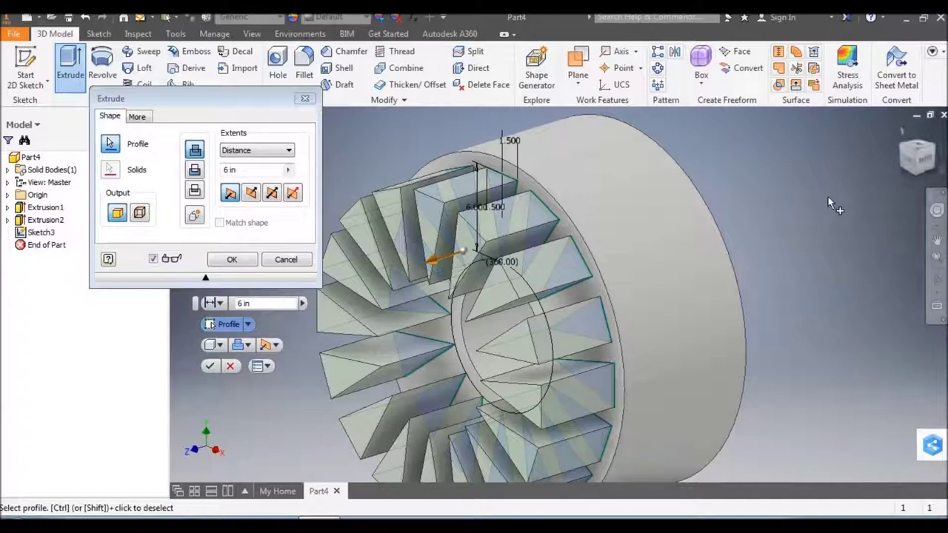
click(910, 165)
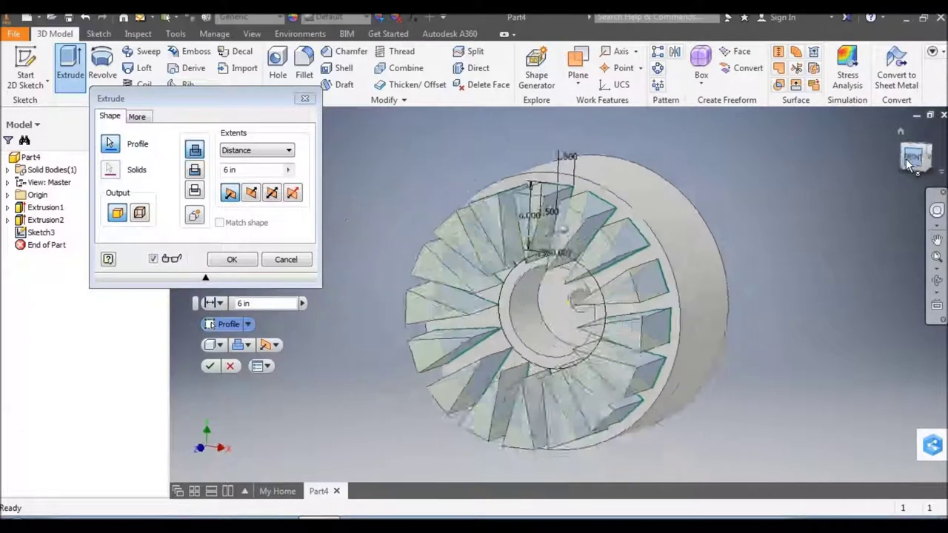
click(931, 148)
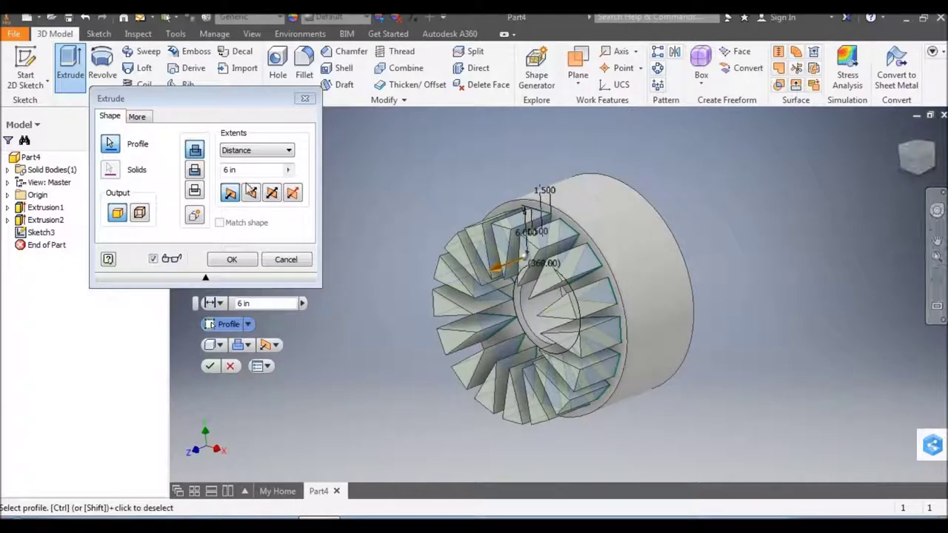
double_click(229, 170)
text(10)
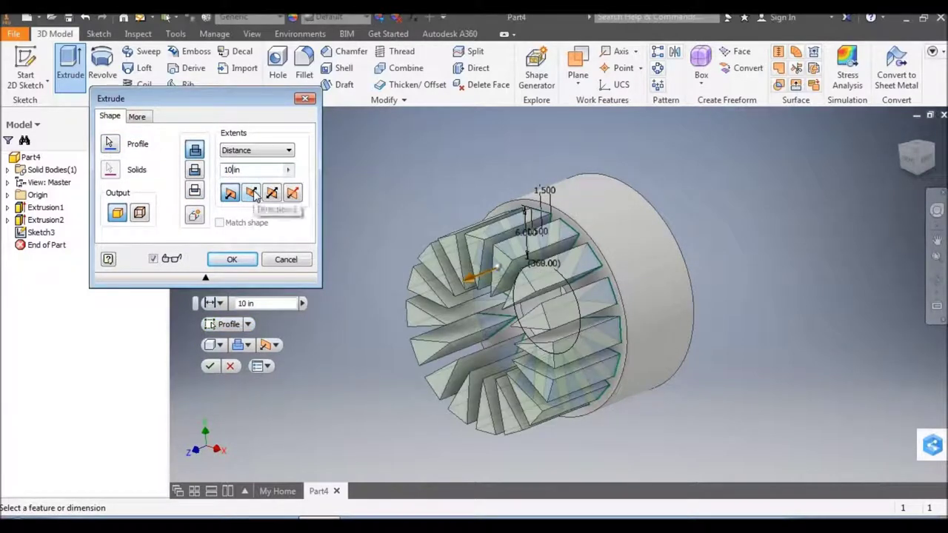
click(252, 192)
click(228, 259)
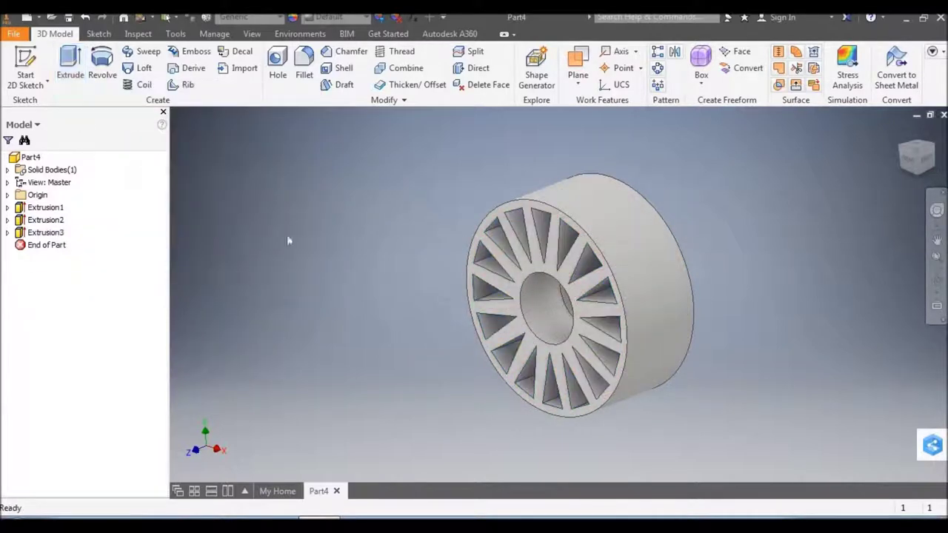
Sketch two concentric circles of 18 in and 16 in diameter on the disc's front face, centred on the origin, and finish the sketch
click(26, 68)
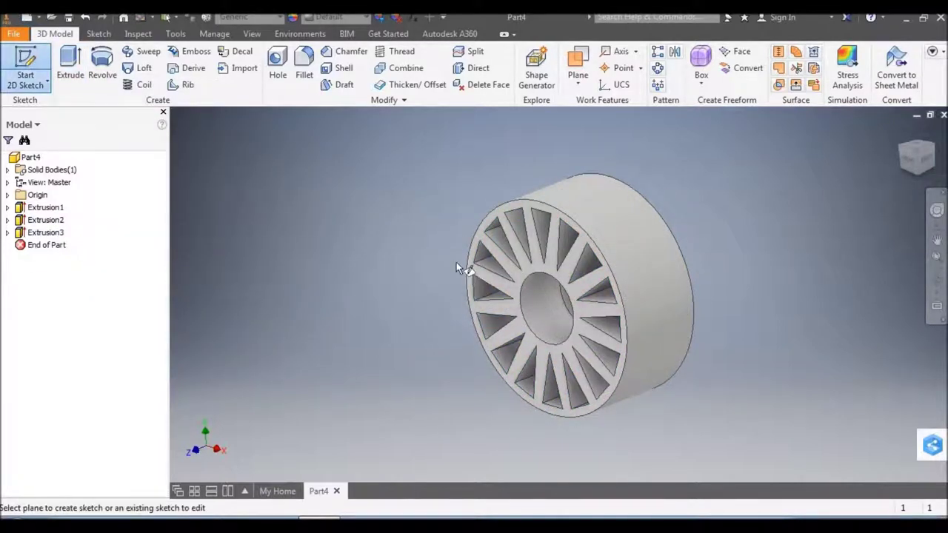
click(511, 271)
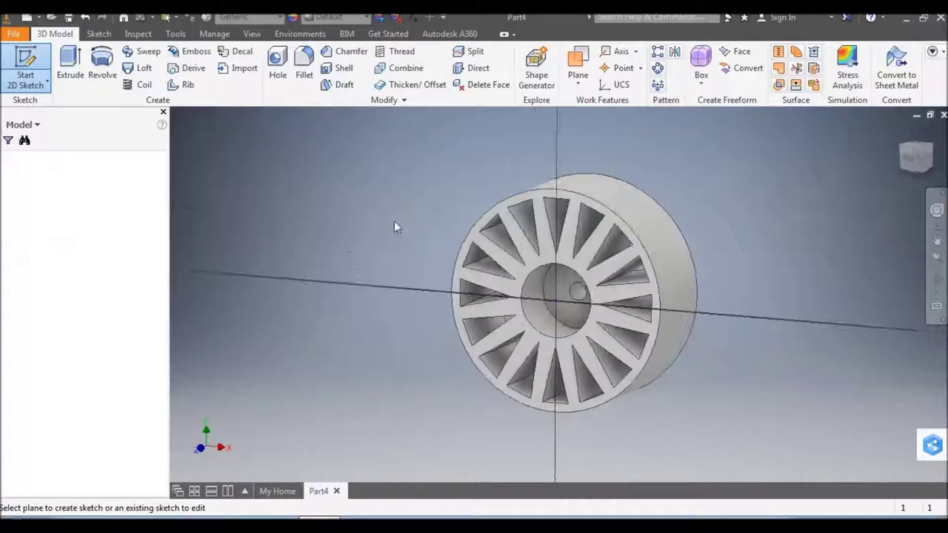
click(103, 68)
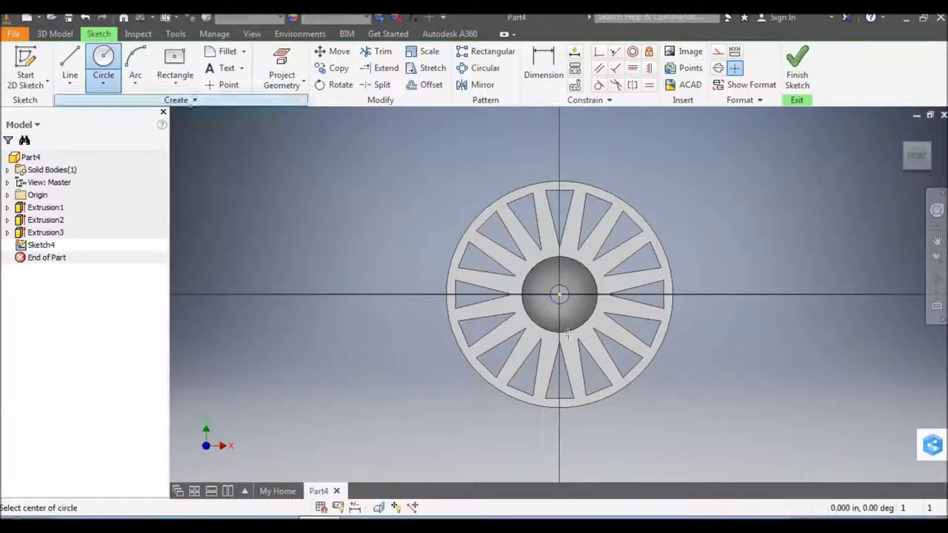
click(560, 295)
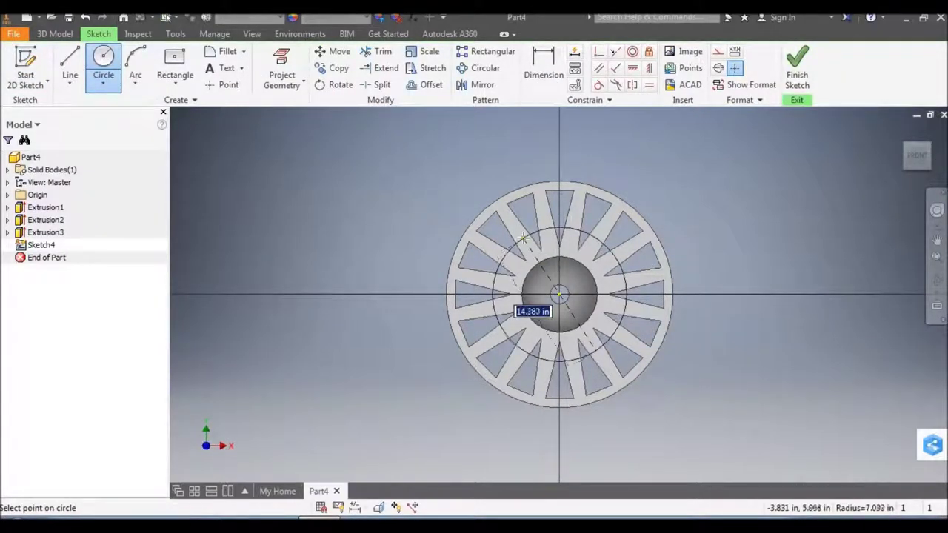
text(18)
key(Return)
click(556, 295)
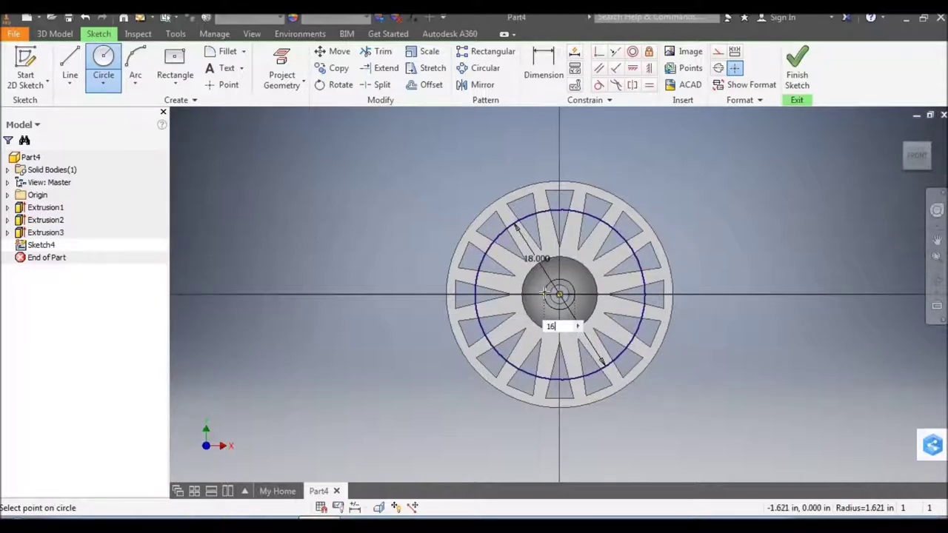
text(16)
key(Return)
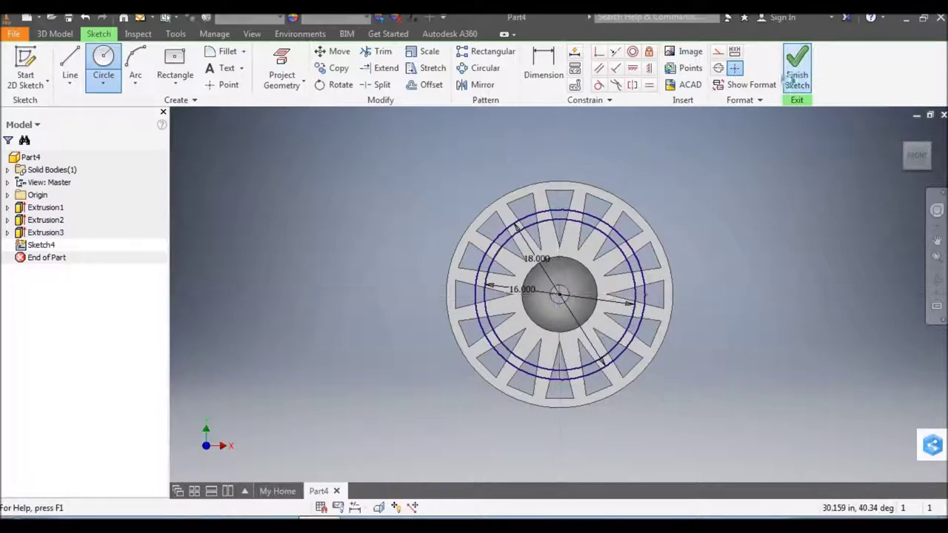
click(796, 75)
Extrude the ring between the 18 in and 16 in circles 10 in inward through the disc's spokes
click(70, 67)
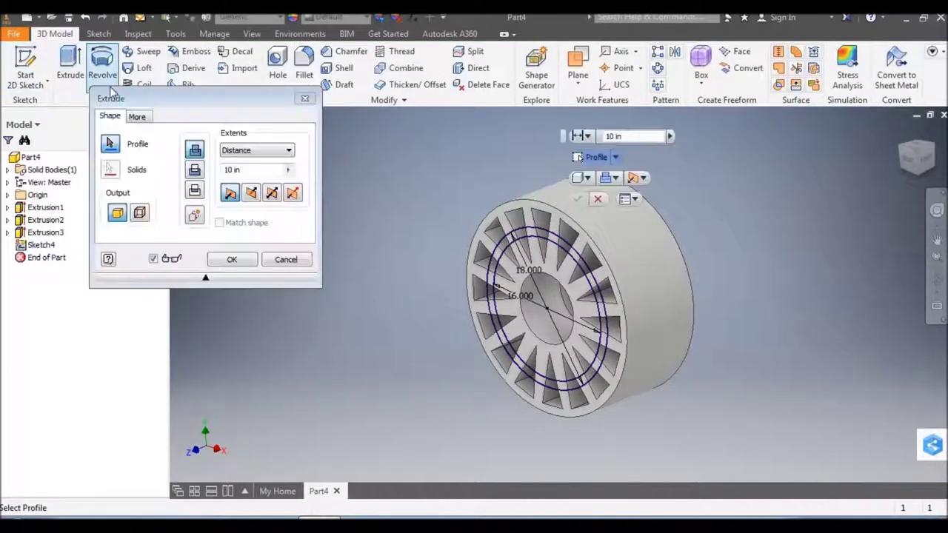
click(584, 270)
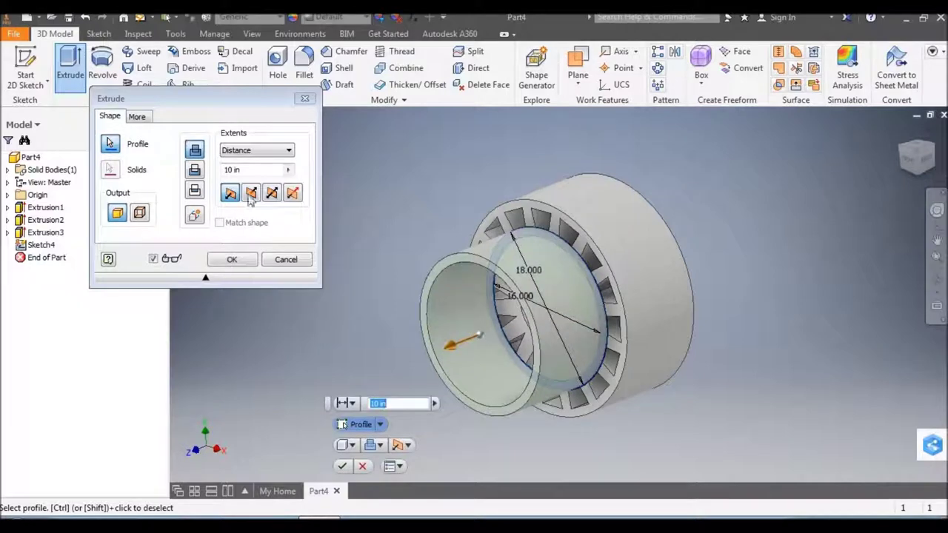
click(252, 193)
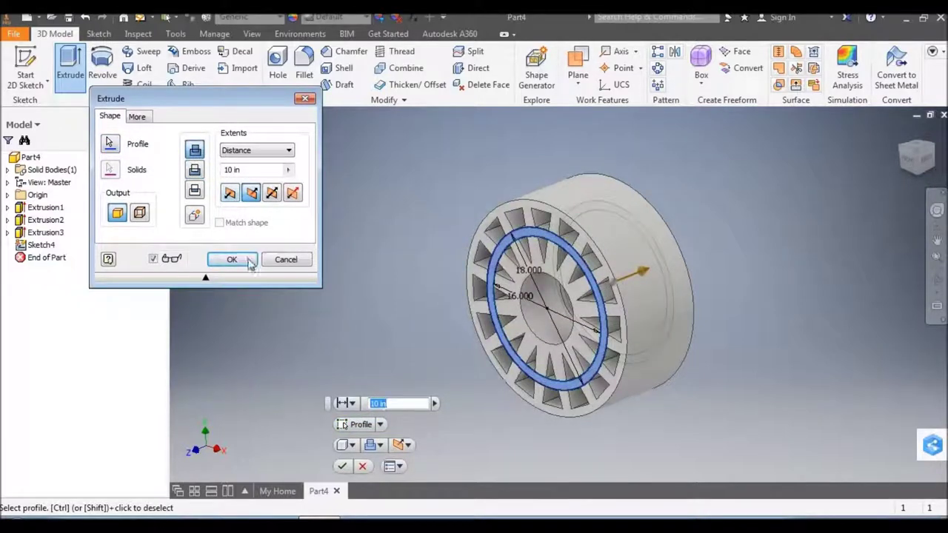
click(245, 259)
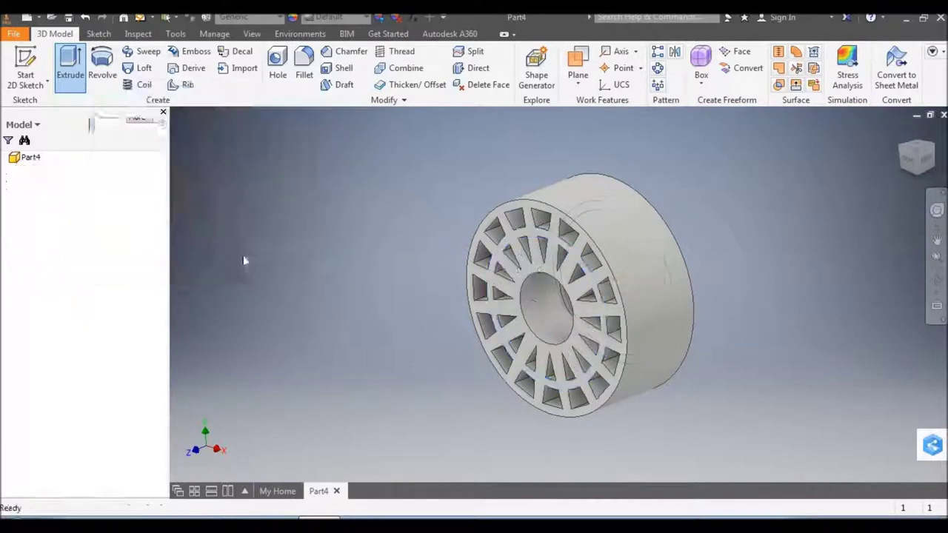
Create a work plane offset 13 in from the YZ Plane, beside the disc's outer rim
shift+middle_drag(863, 148, 922, 157)
click(927, 157)
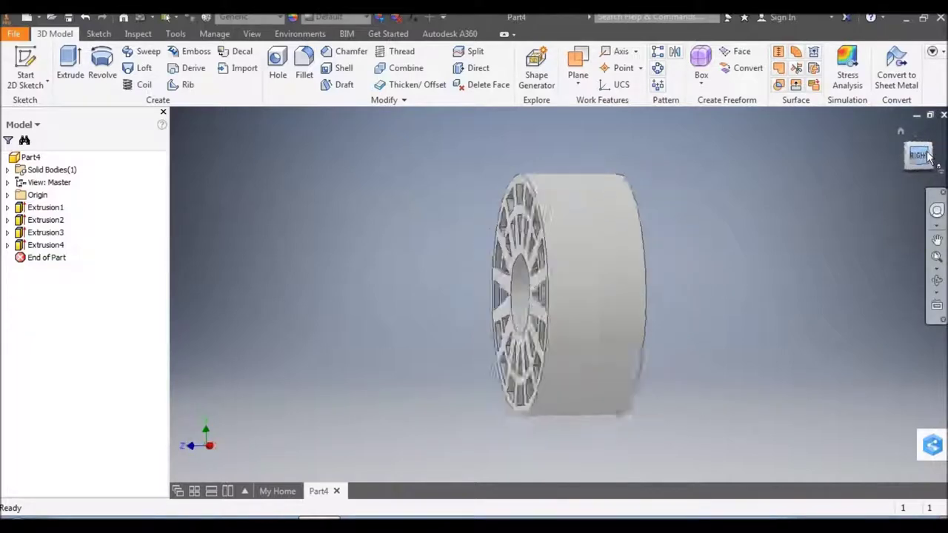
click(906, 146)
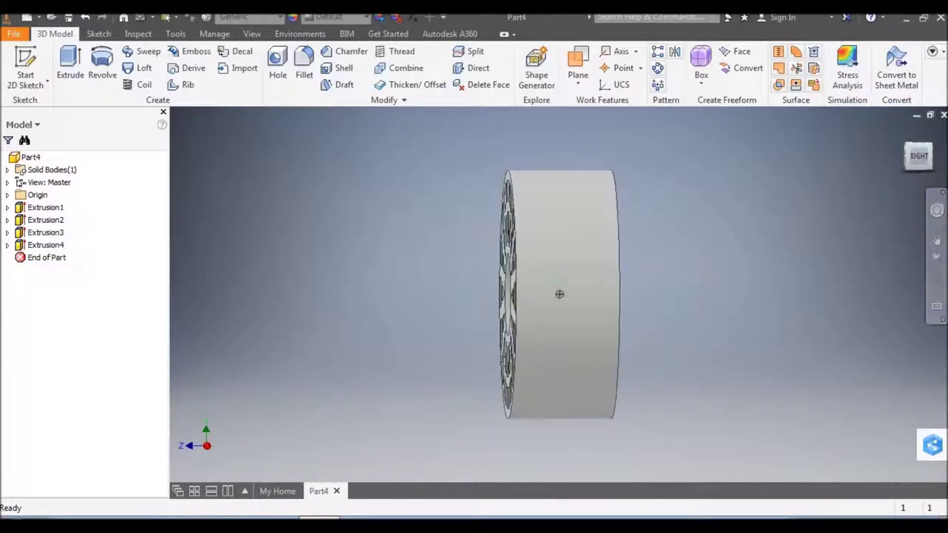
click(580, 85)
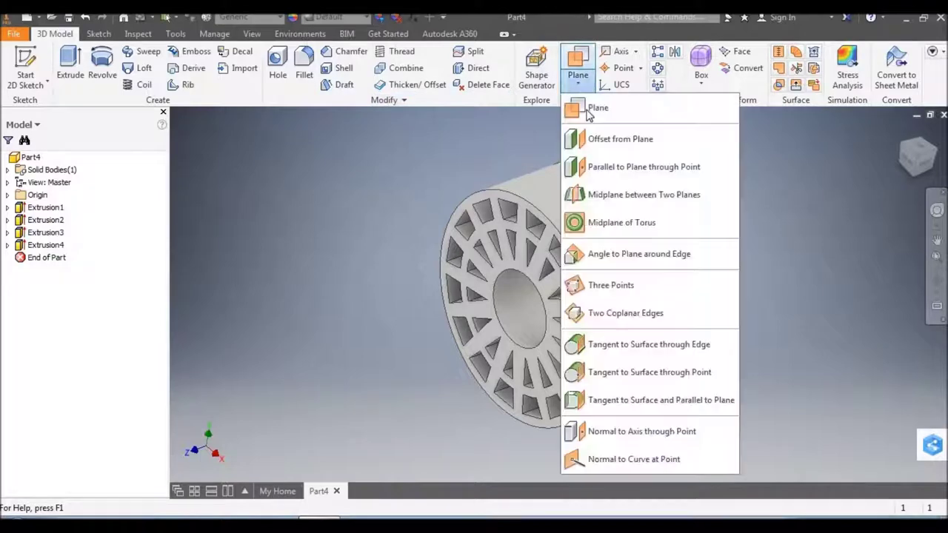
click(597, 141)
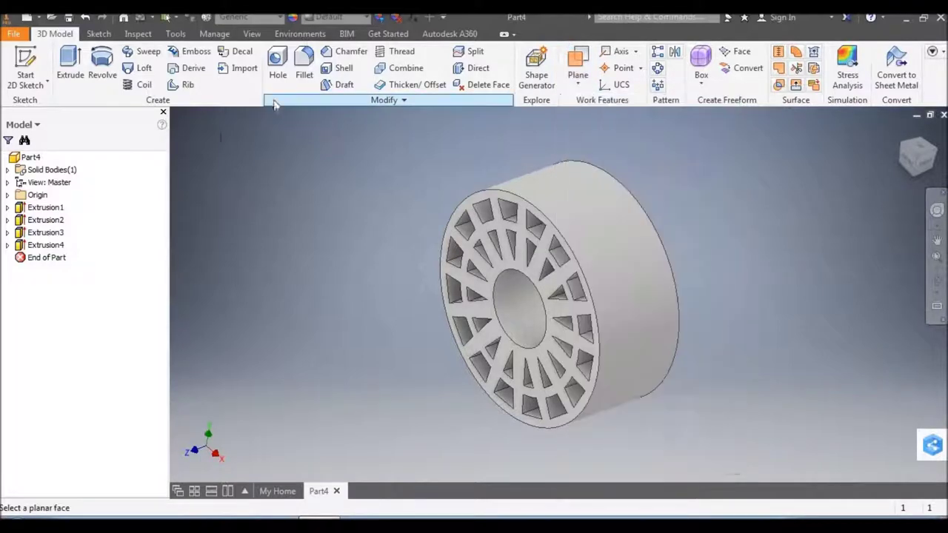
click(8, 196)
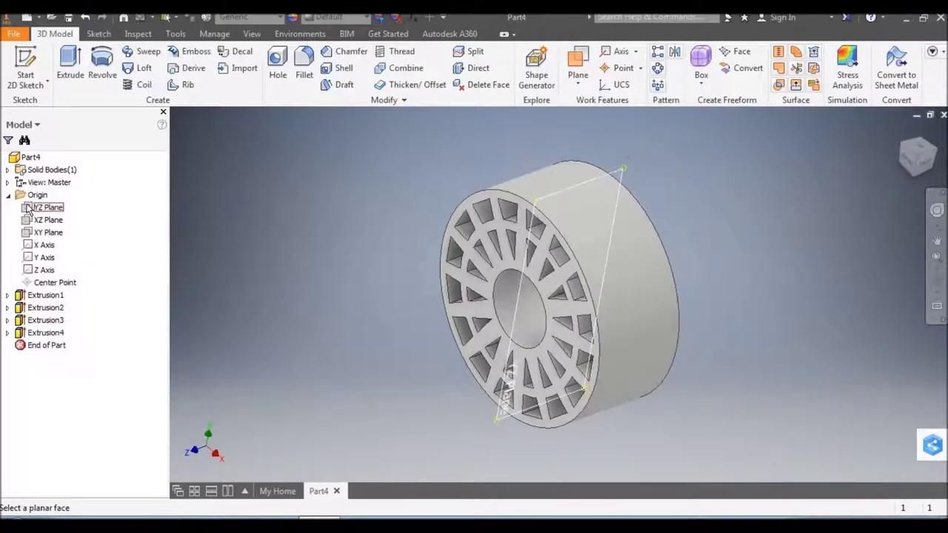
click(28, 208)
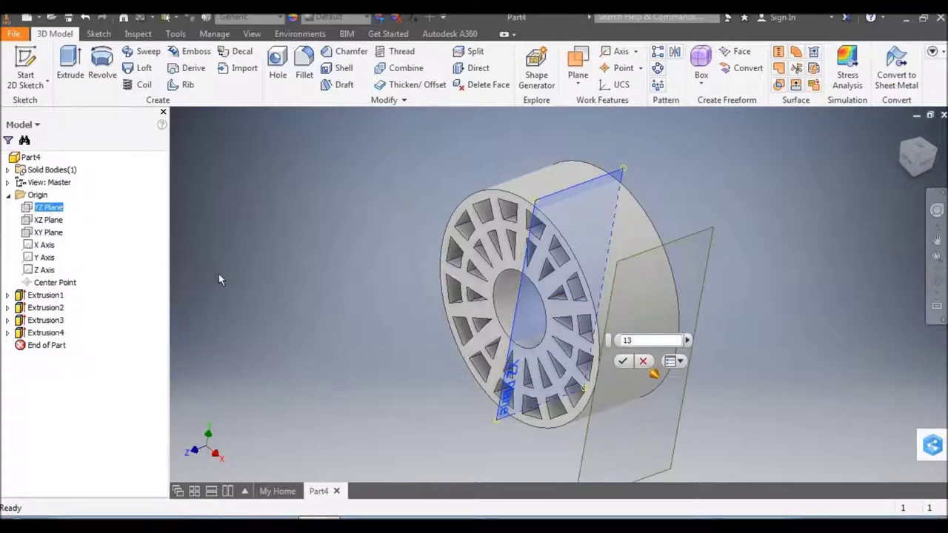
key(Return)
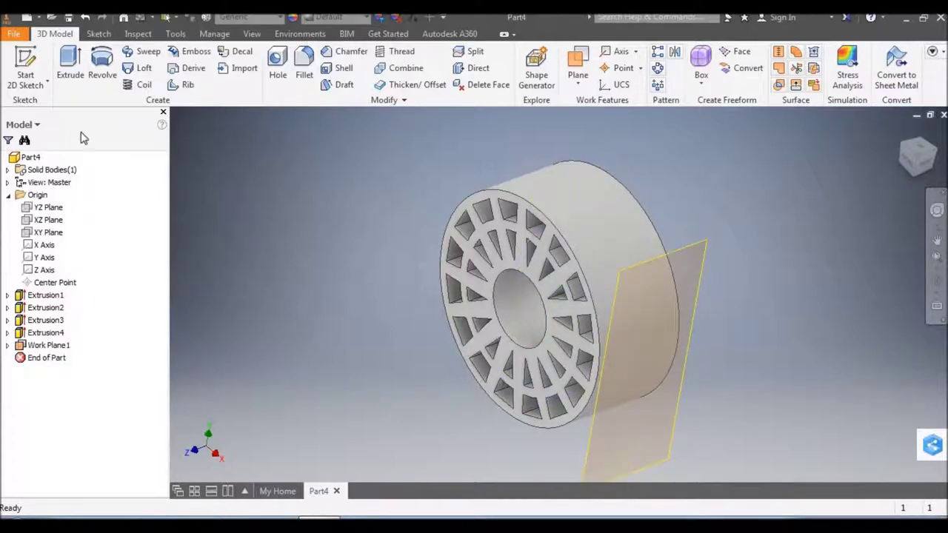
Start a sketch on the offset work plane and draw a 10 in horizontal line from the origin across the disc's width
click(25, 65)
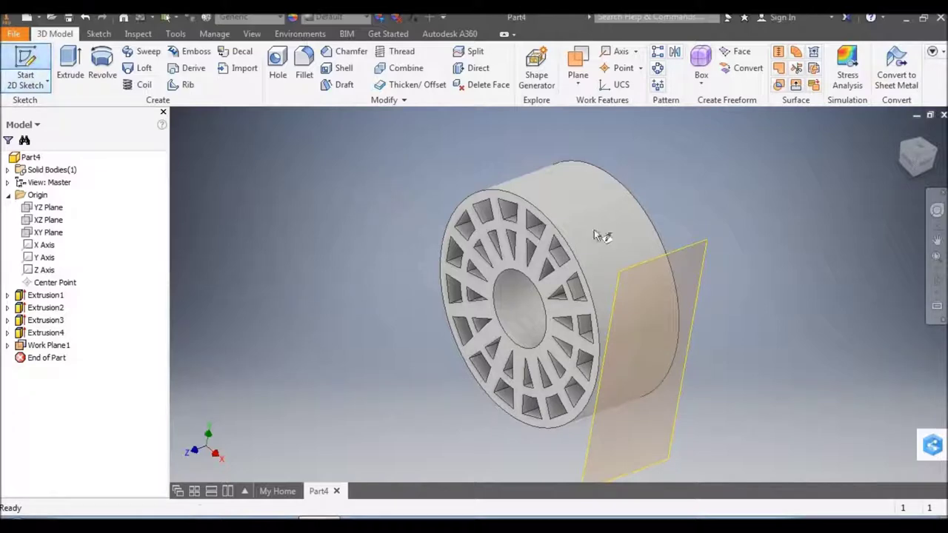
click(686, 247)
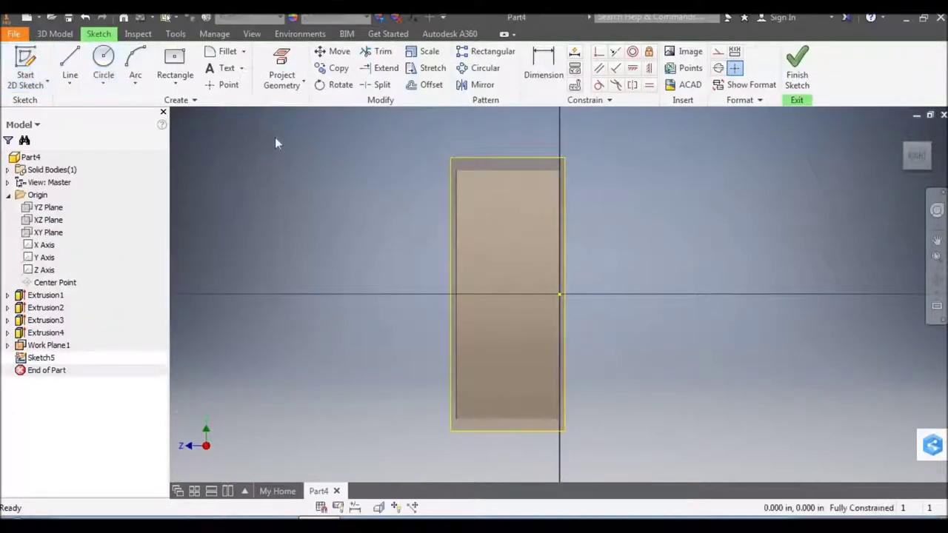
click(70, 67)
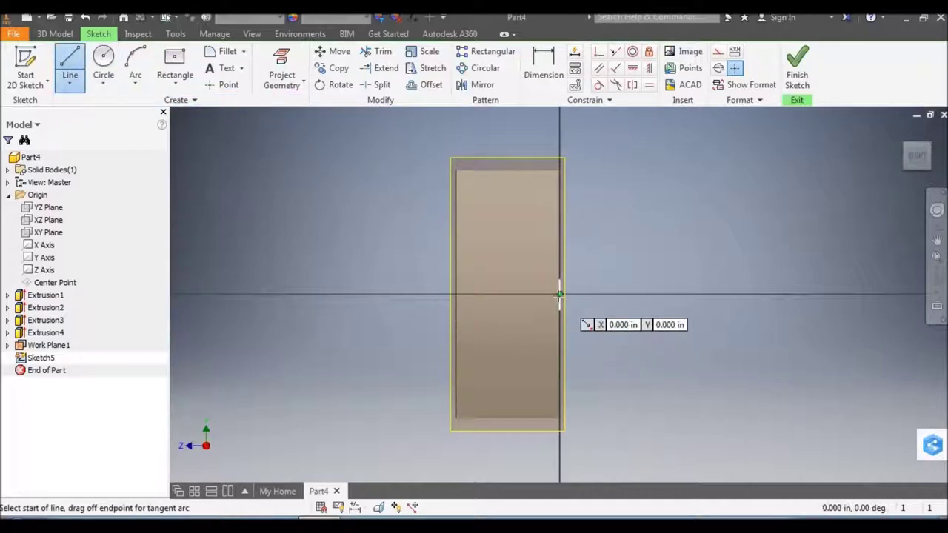
click(559, 294)
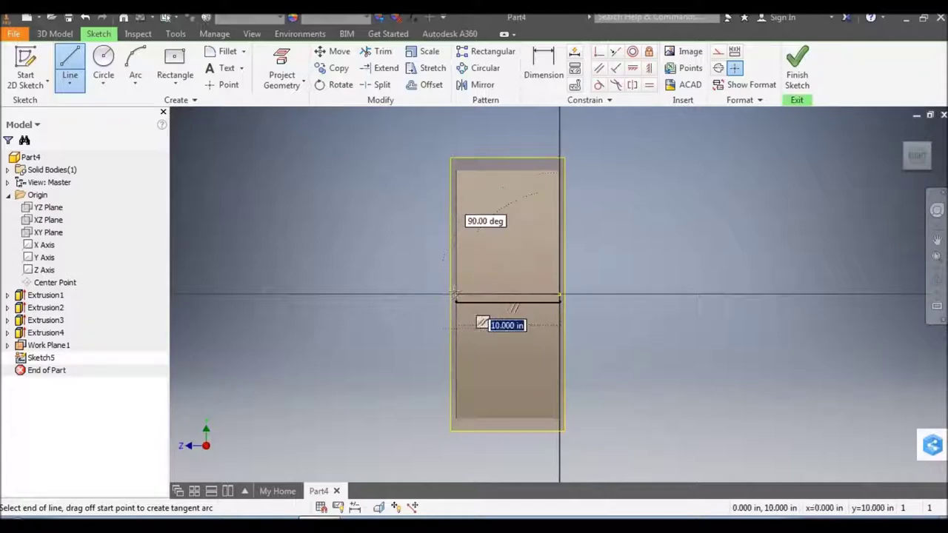
click(455, 295)
key(Escape)
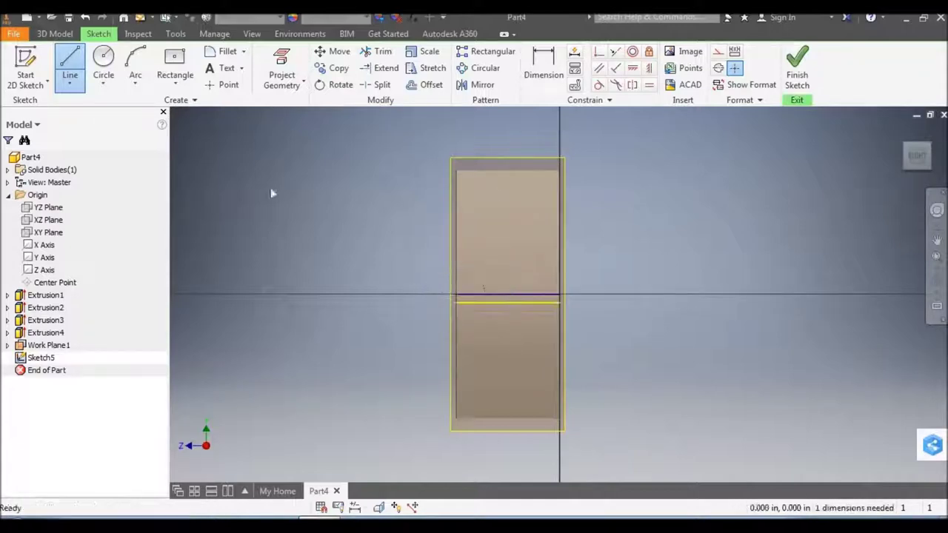
Draw a centre-point rectangle 8 in tall and 1 in wide on the midpoint of the 10 in horizontal line
click(175, 62)
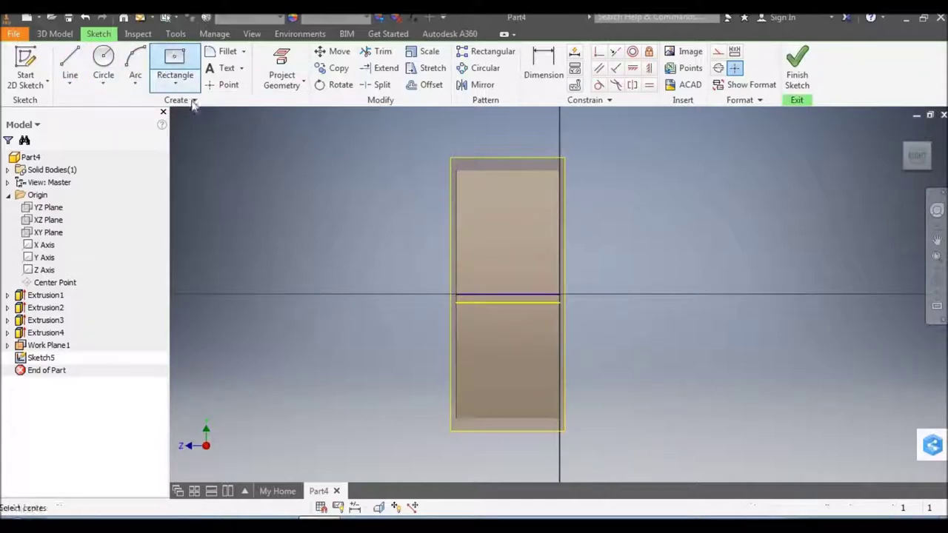
click(508, 295)
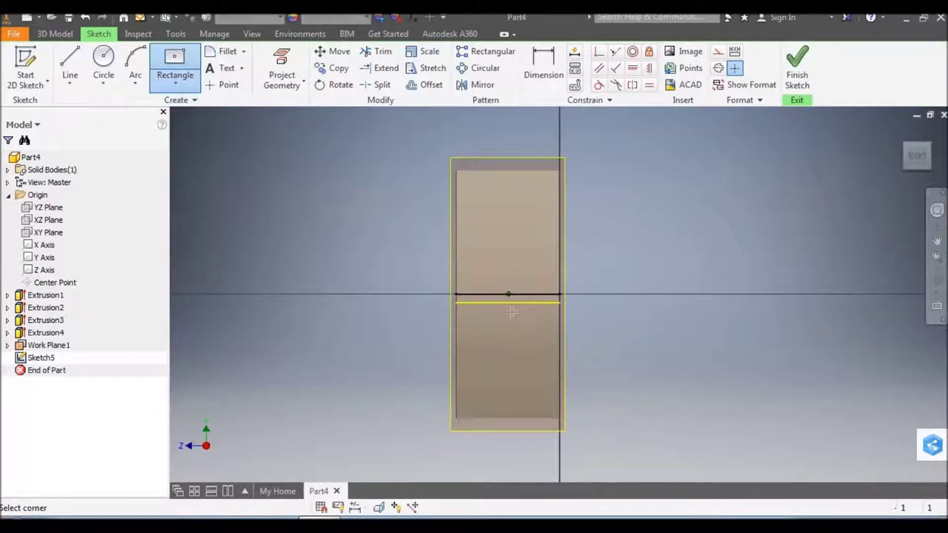
text(8)
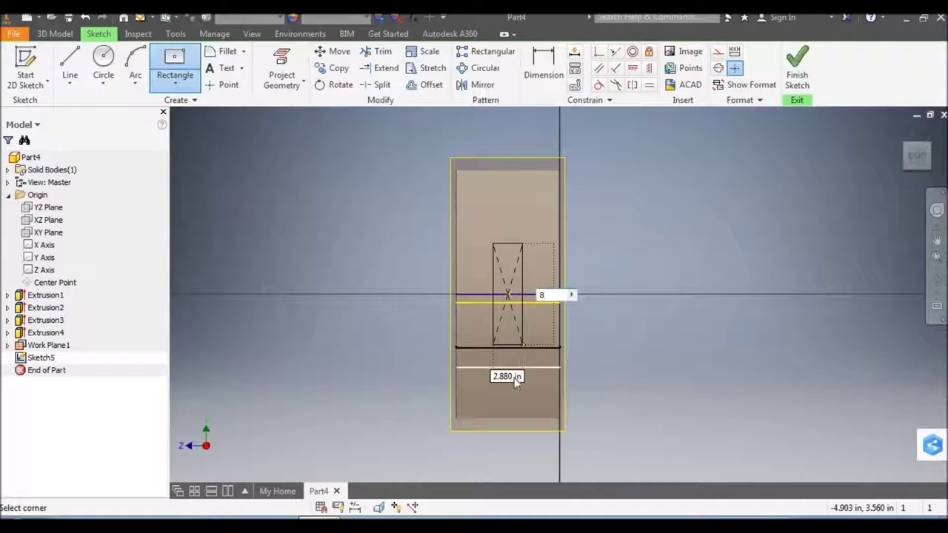
key(Tab)
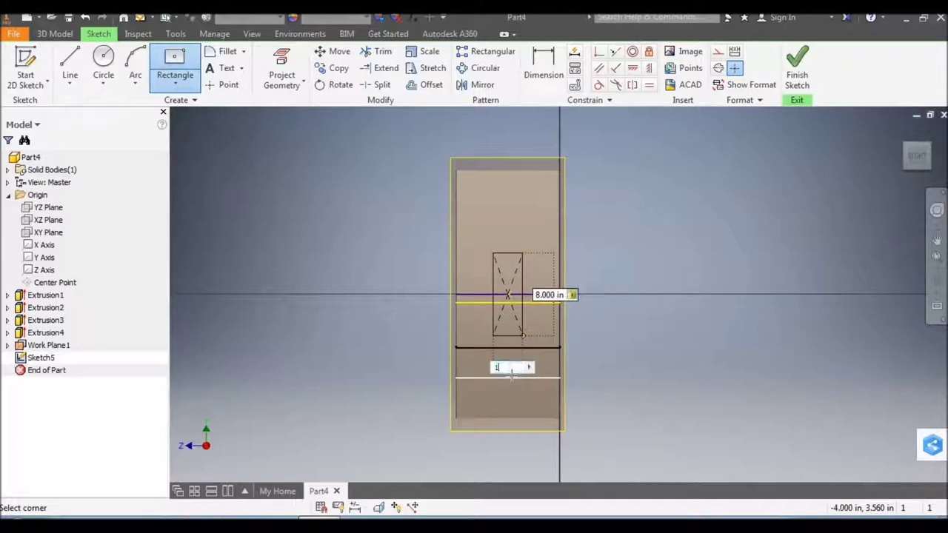
text(1)
key(Return)
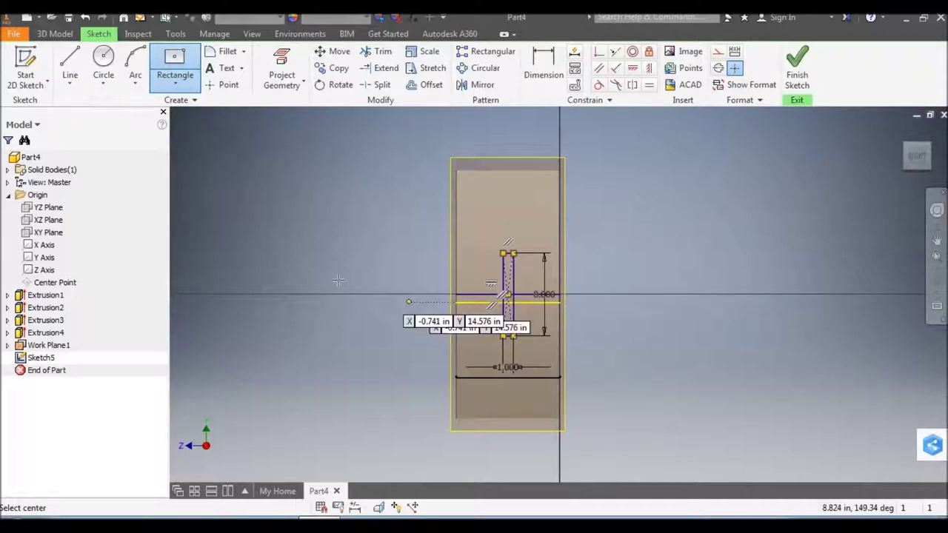
key(Escape)
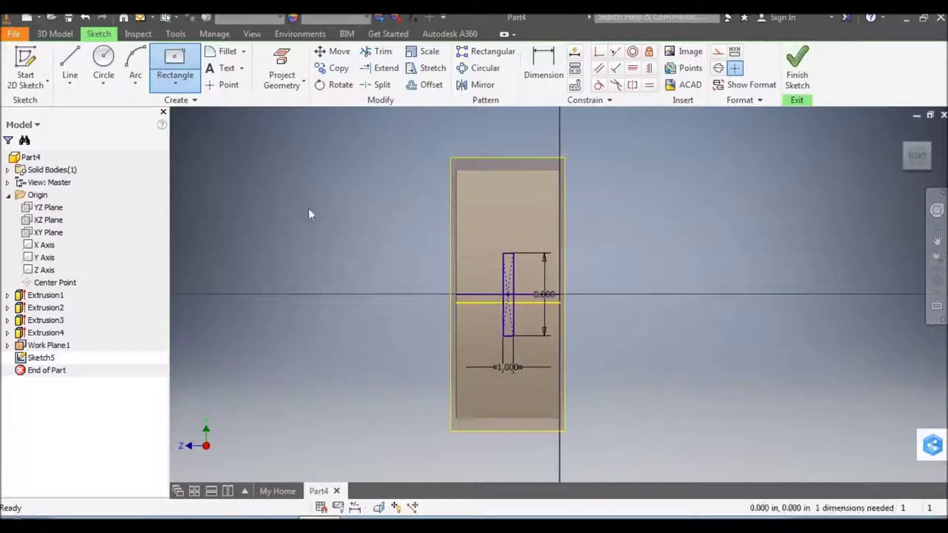
Draw a horizontal line from the narrow rectangle's lower-left corner outward past the disc's left edge
click(69, 64)
scroll(504, 343, up, 3)
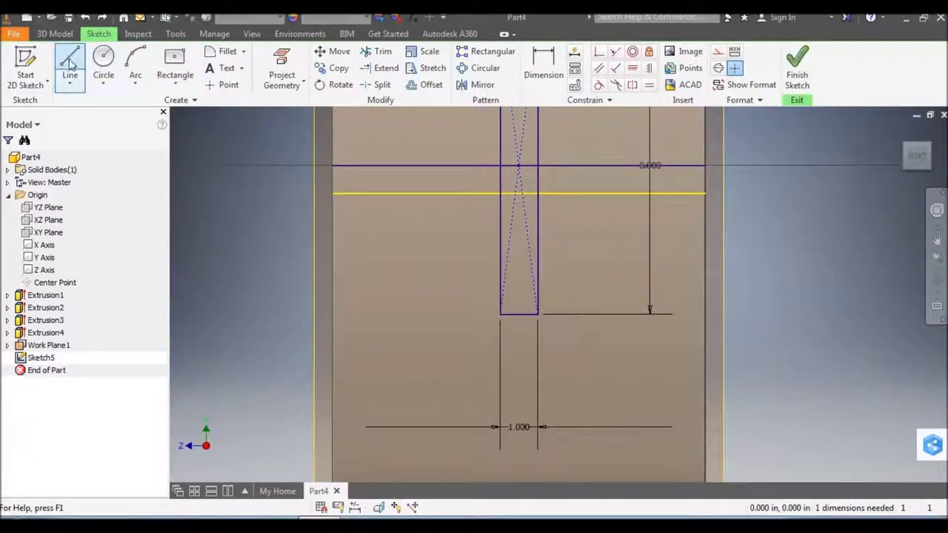
click(70, 63)
click(500, 315)
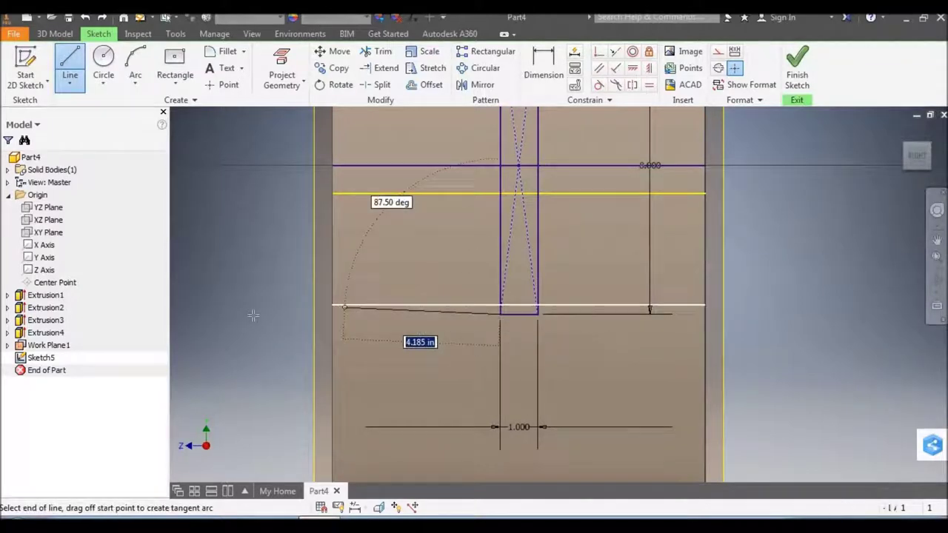
double_click(250, 316)
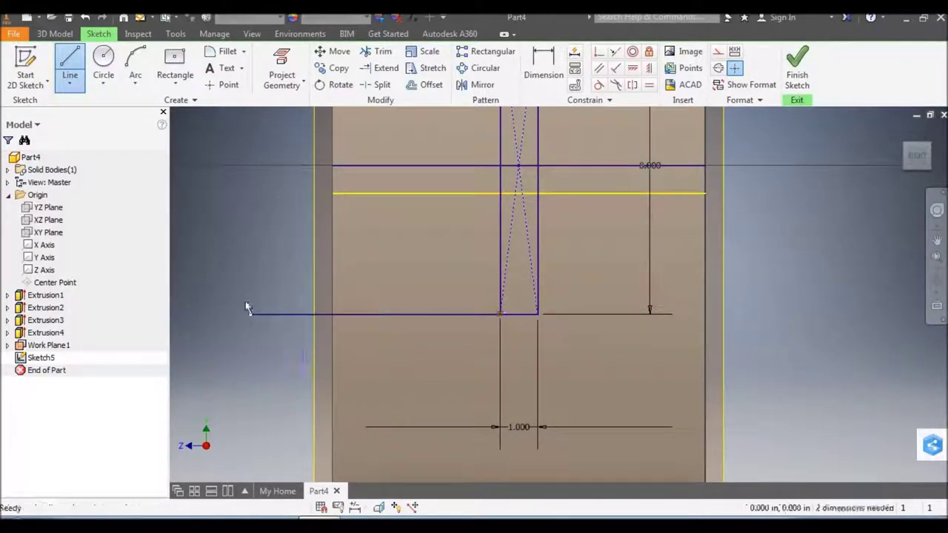
Draw a 1 in horizontal line inward from the disc's left edge, level with the narrow rectangle's lower side
click(333, 315)
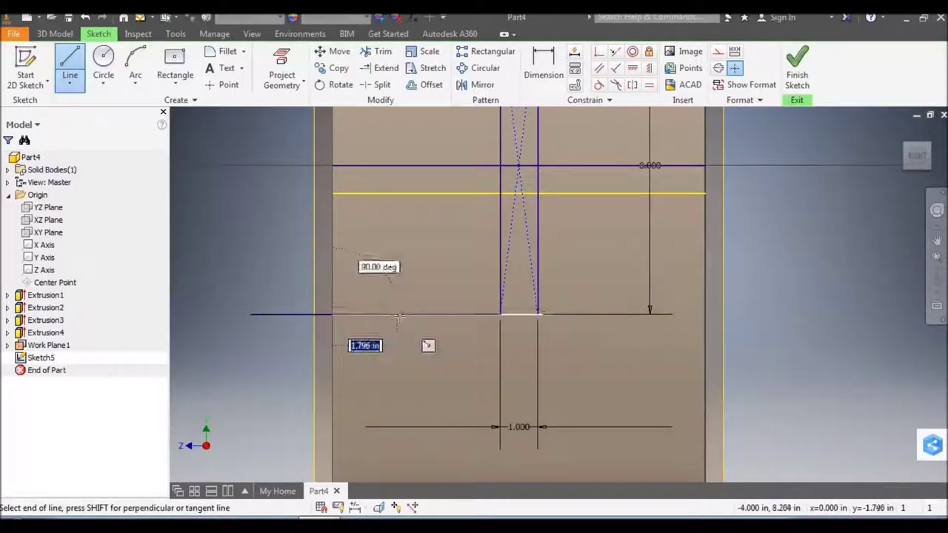
text(1)
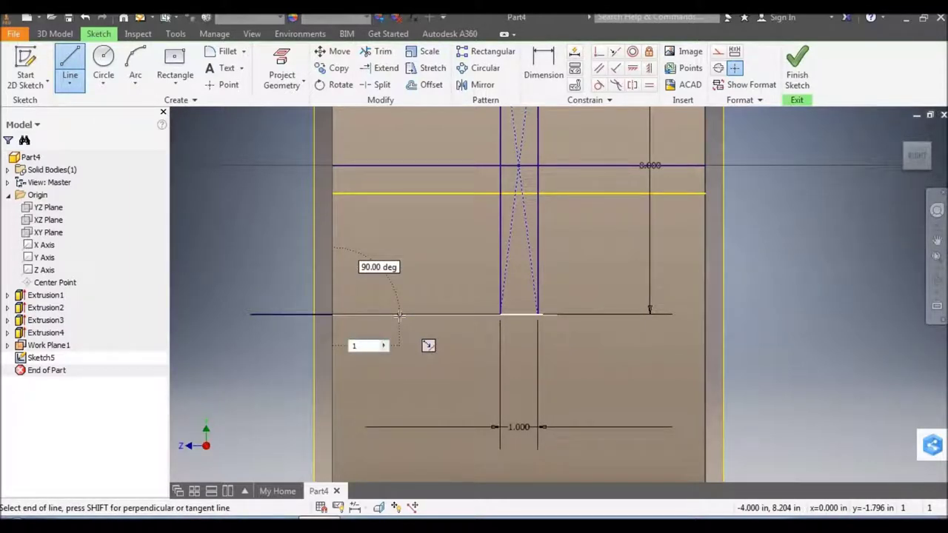
key(Return)
key(Escape)
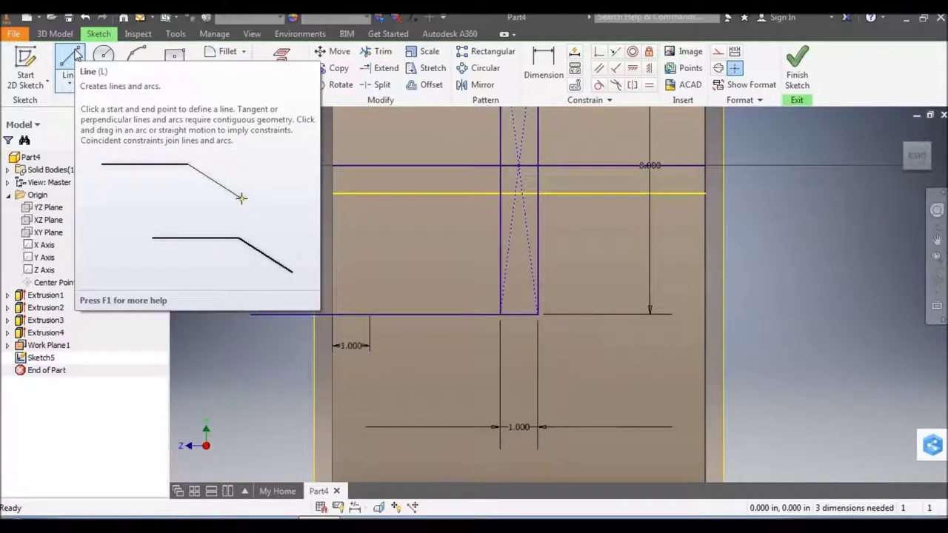
Draw a two-point rectangle 8 in tall from the inner end of the 1 in line, stopping just short of the narrow rectangle
click(71, 59)
scroll(372, 320, up, 3)
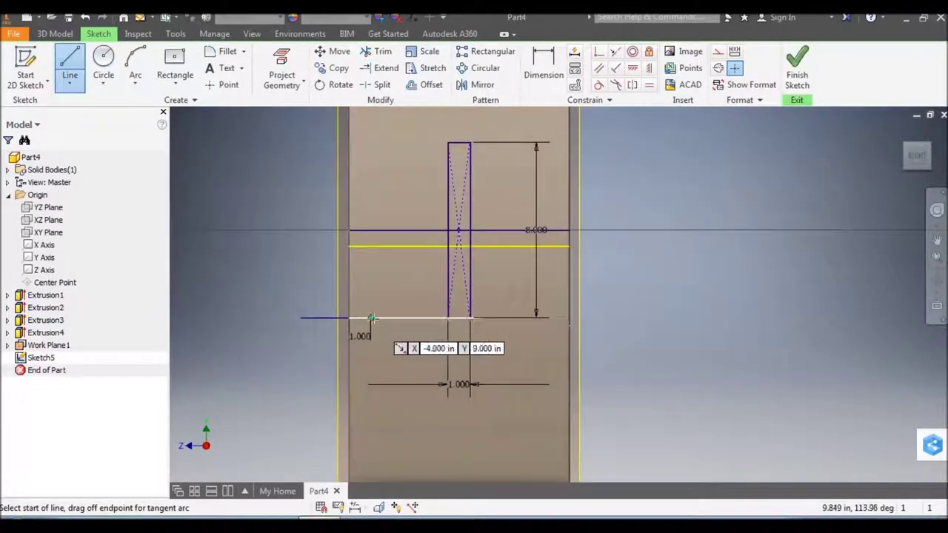
scroll(372, 320, down, 3)
click(174, 83)
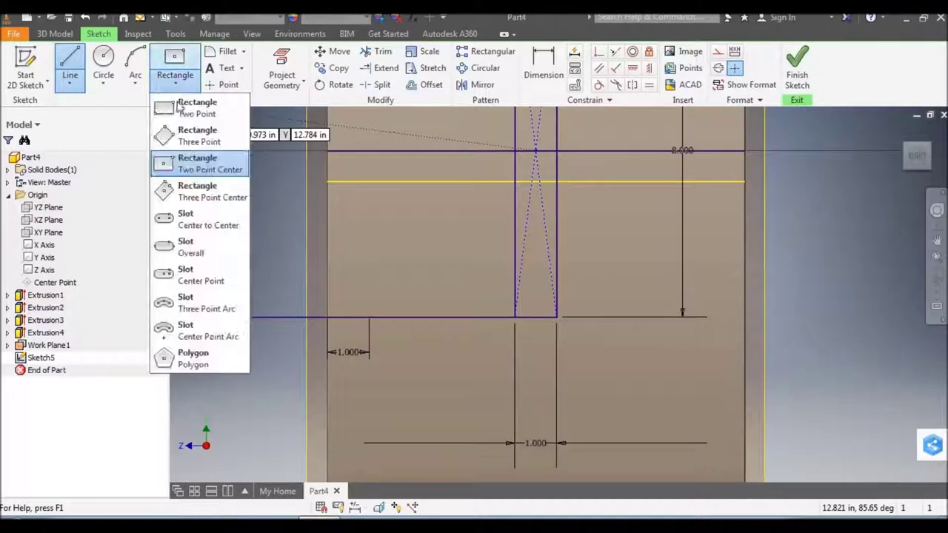
click(186, 108)
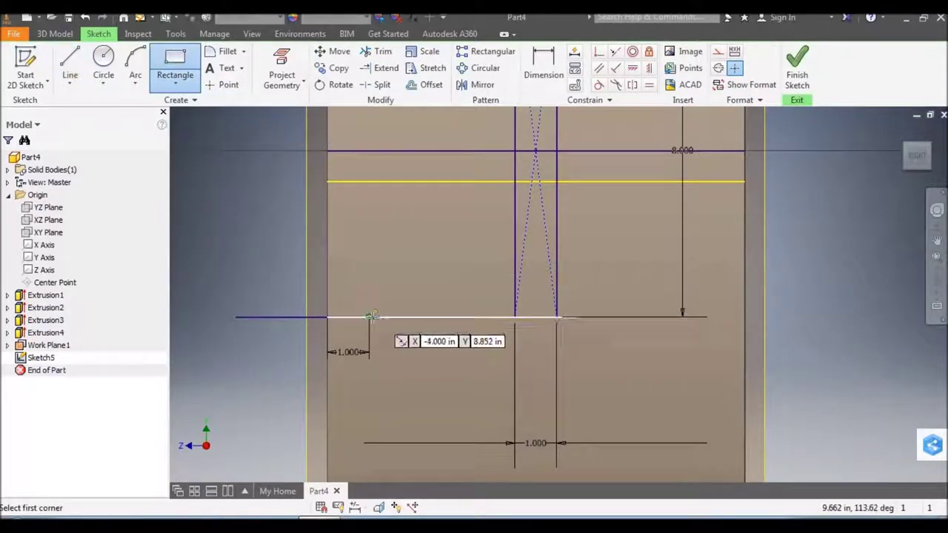
click(372, 317)
scroll(389, 304, up, 2)
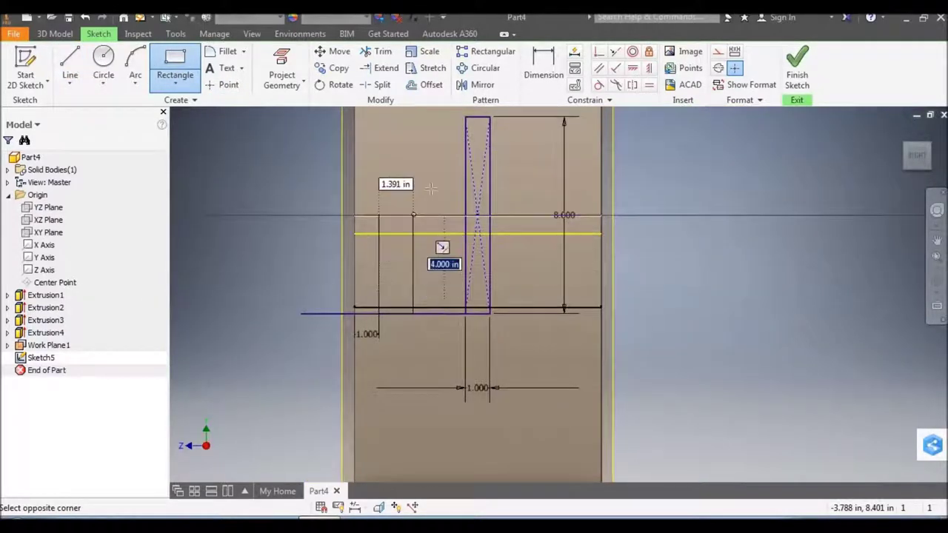
text(8)
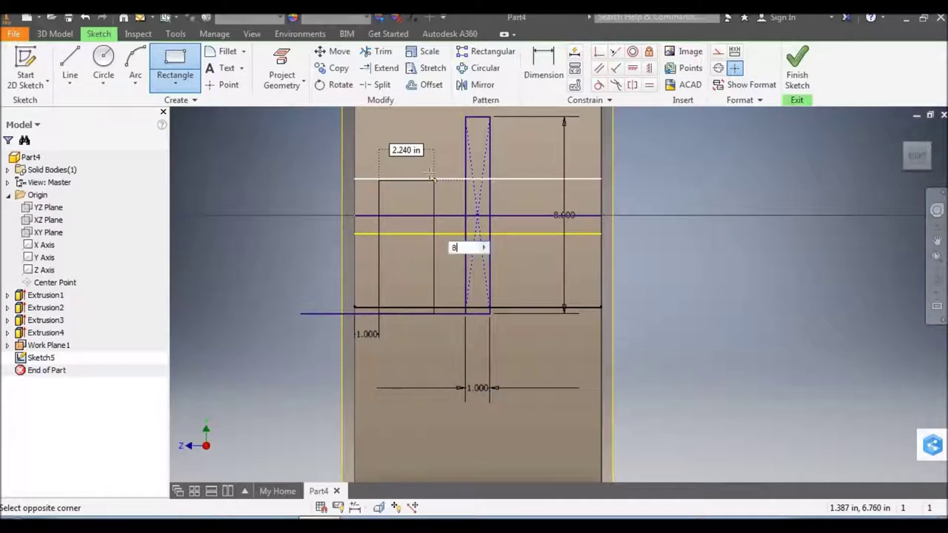
key(Tab)
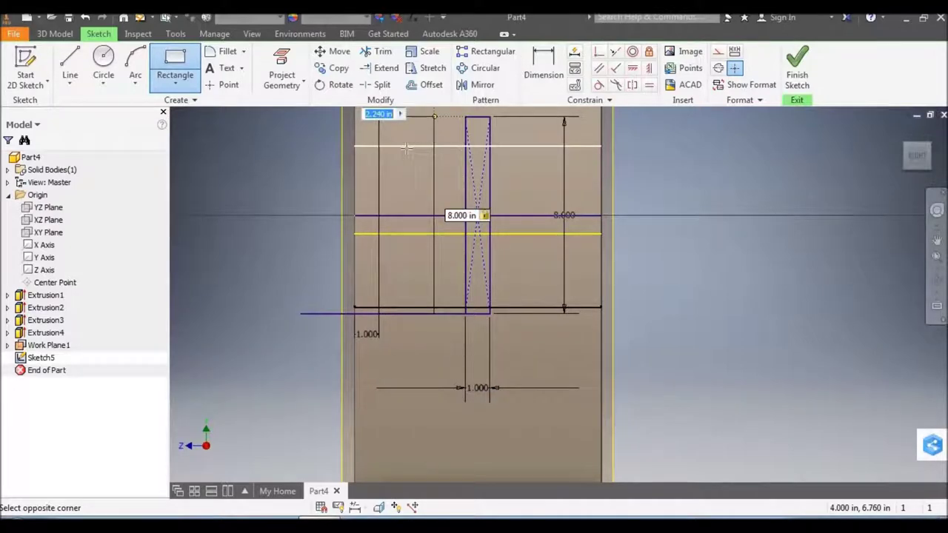
key(Return)
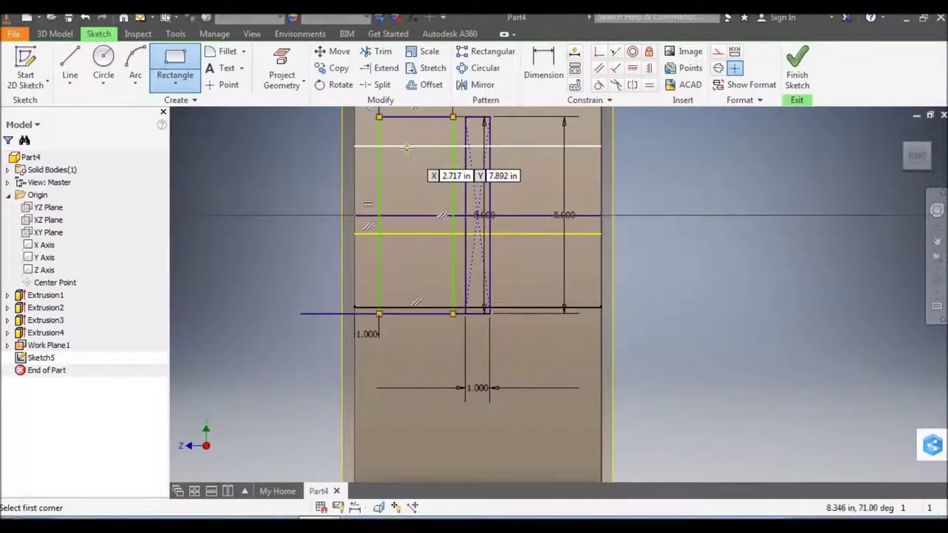
key(Escape)
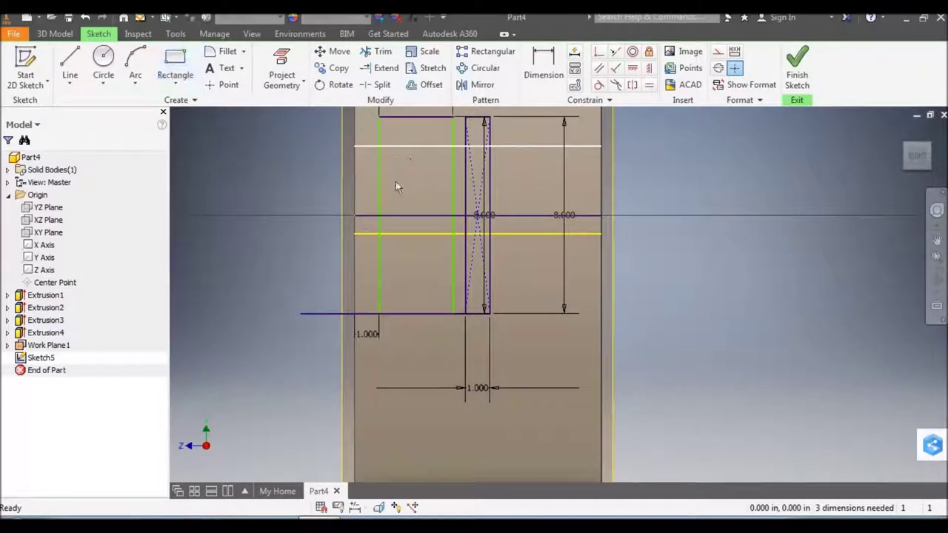
Delete the long horizontal line that extends from the narrow rectangle's lower corner past the disc's edge
scroll(393, 268, down, 2)
scroll(388, 213, up, 2)
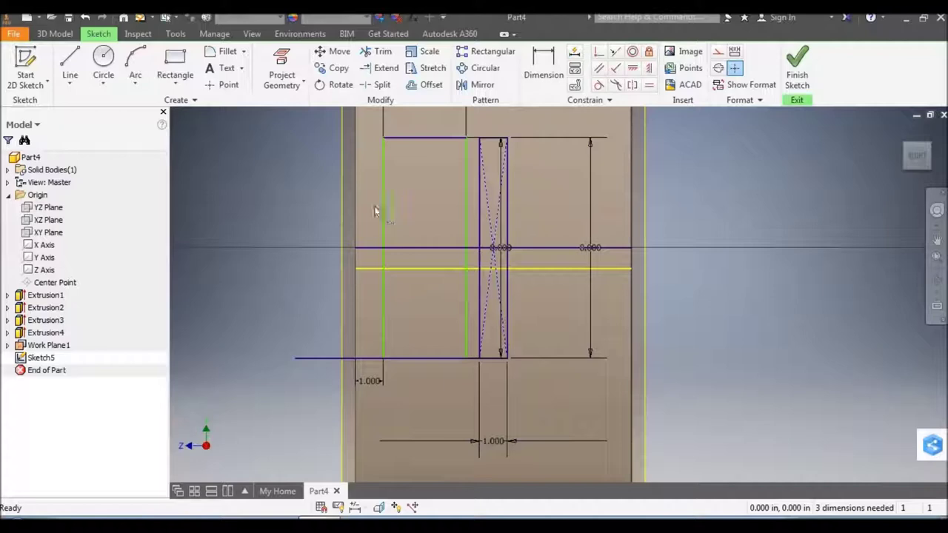
click(69, 65)
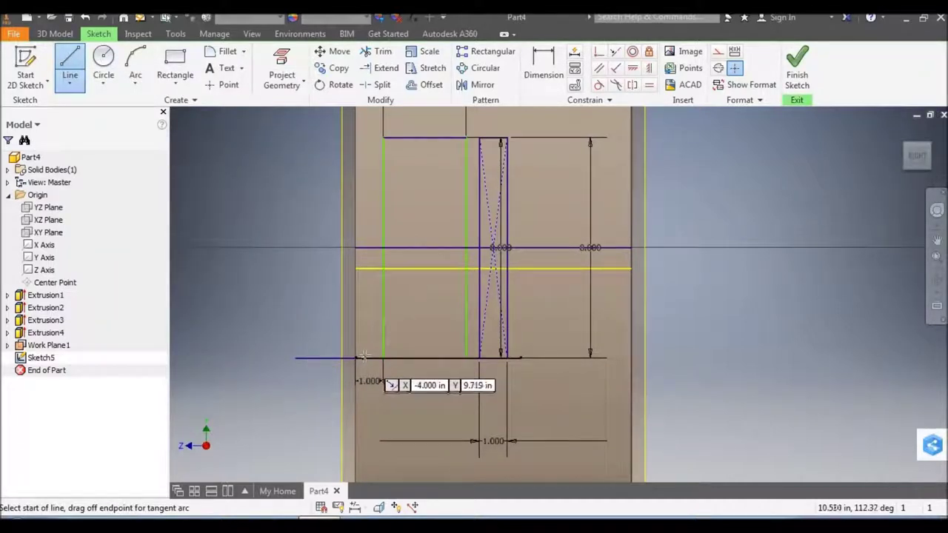
key(Escape)
click(325, 359)
key(Delete)
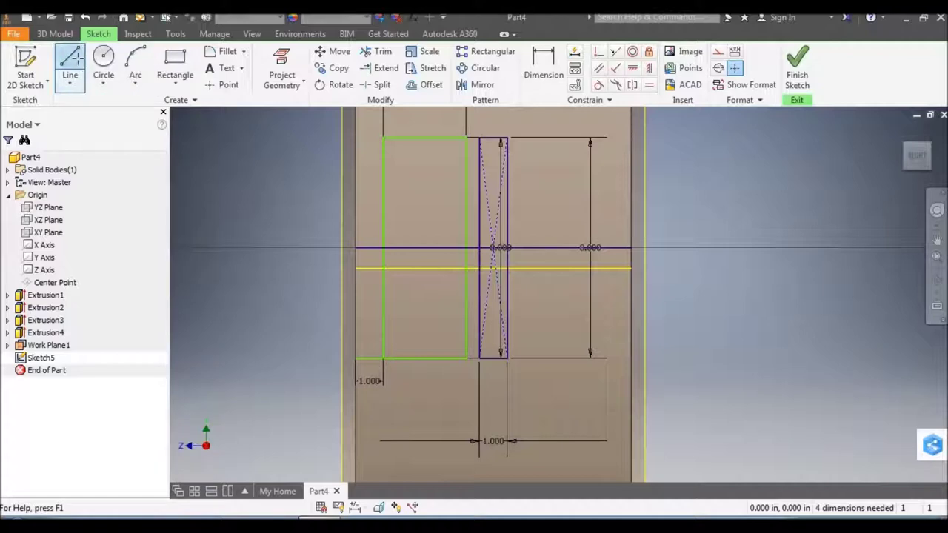
Draw a vertical line about 1.5 in long downward from the midpoint of the 1 in line
click(70, 65)
click(369, 359)
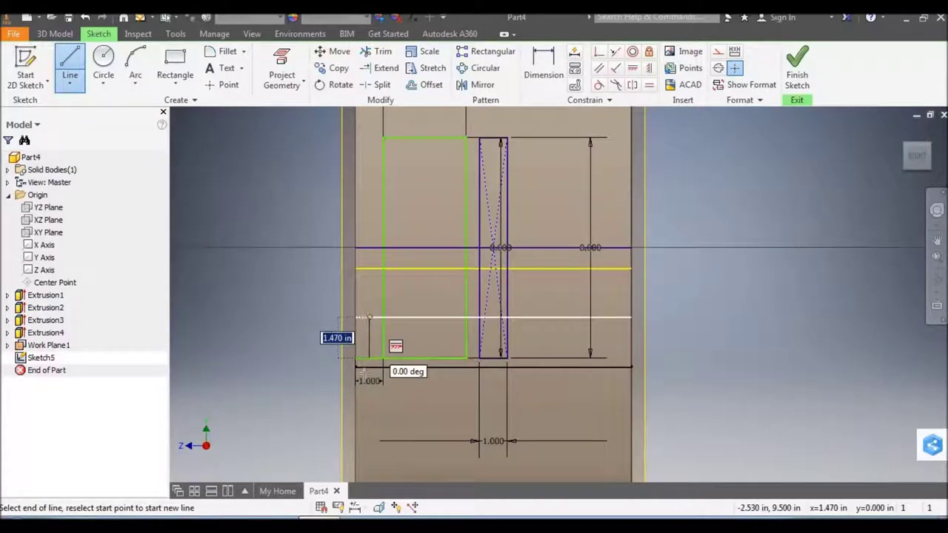
click(369, 359)
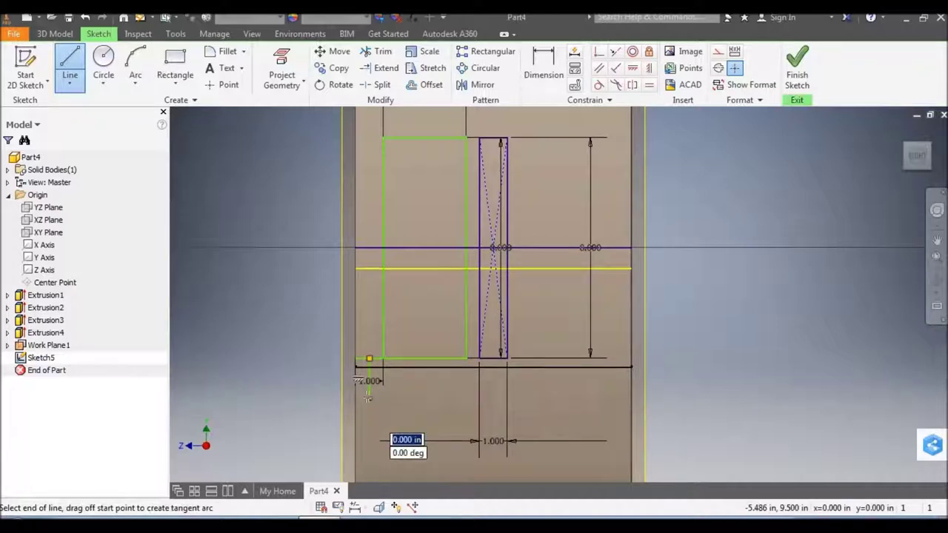
click(368, 398)
Draw a four-line diamond inside the wider 8 in tall rectangle, joining the midpoints of its sides
click(68, 85)
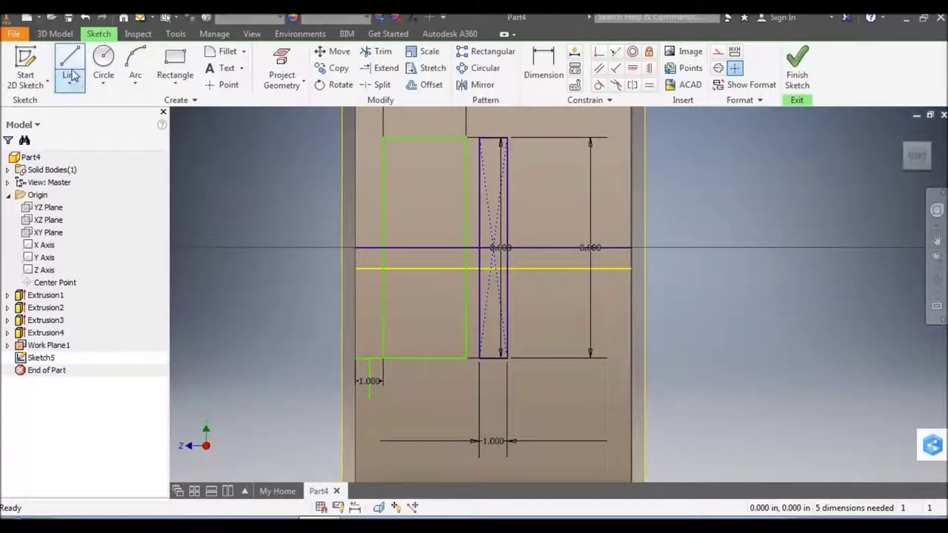
click(71, 74)
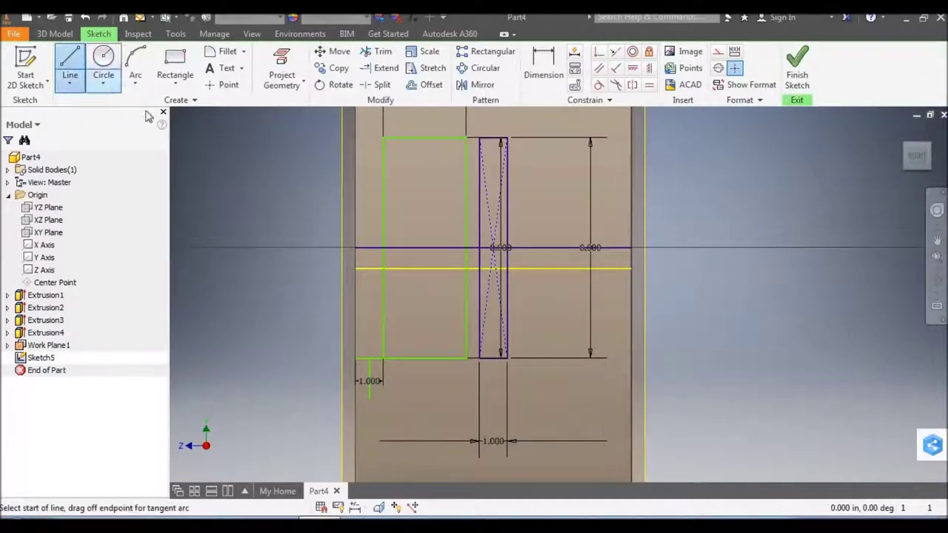
click(424, 138)
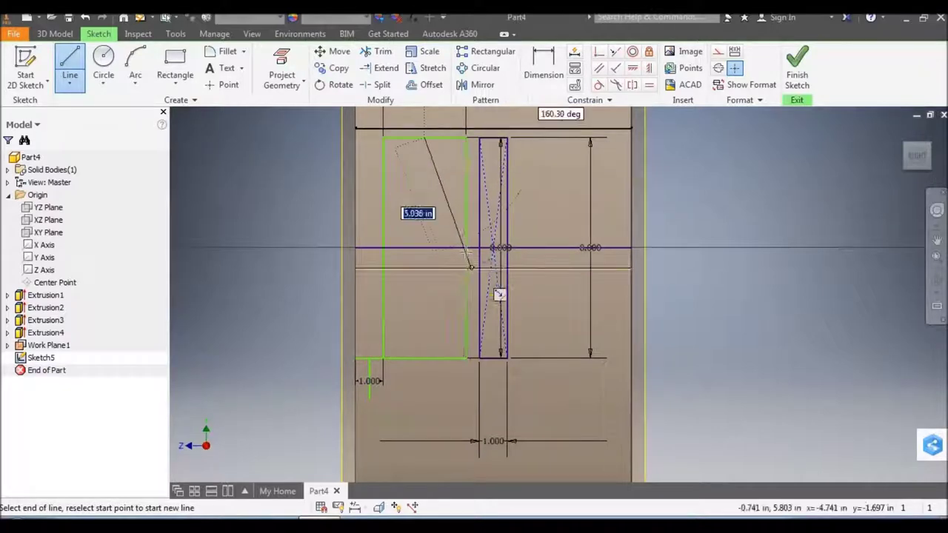
click(465, 248)
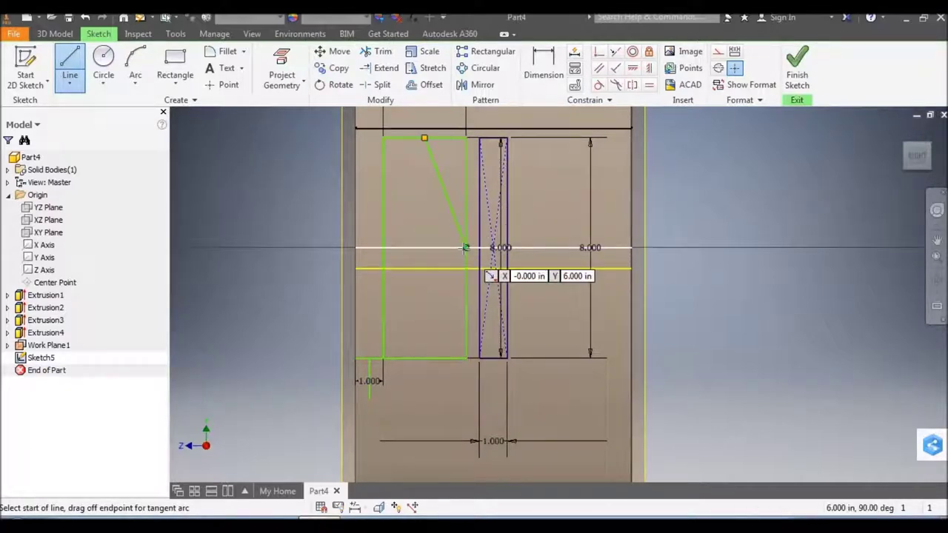
click(465, 247)
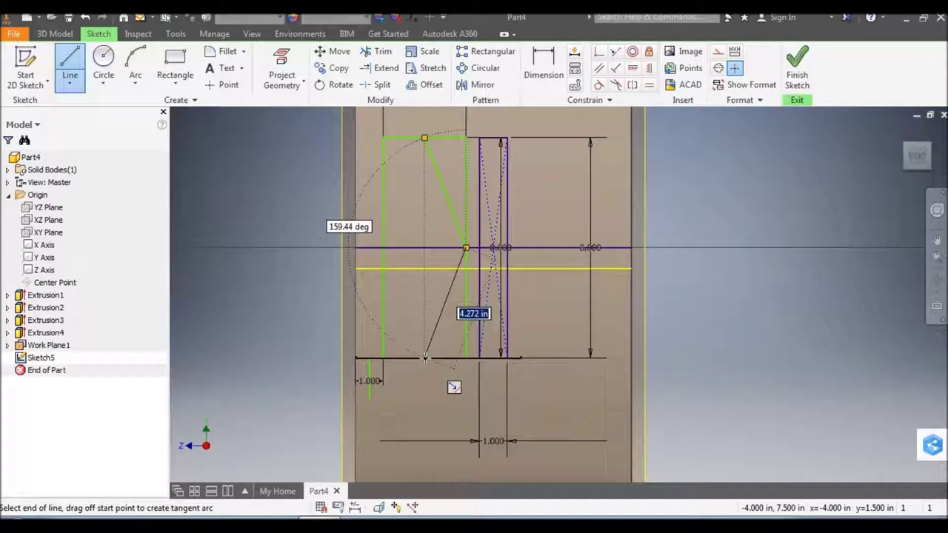
click(424, 359)
click(383, 248)
click(383, 247)
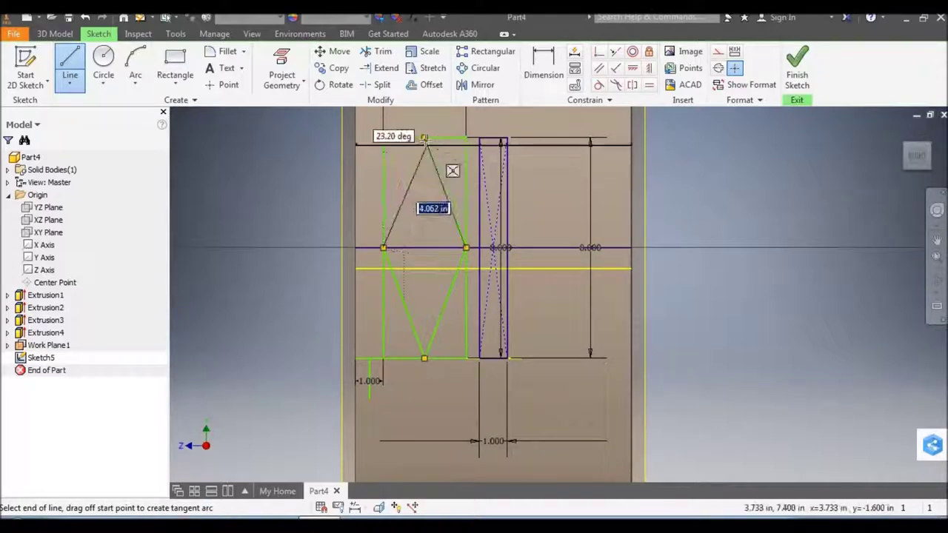
click(424, 138)
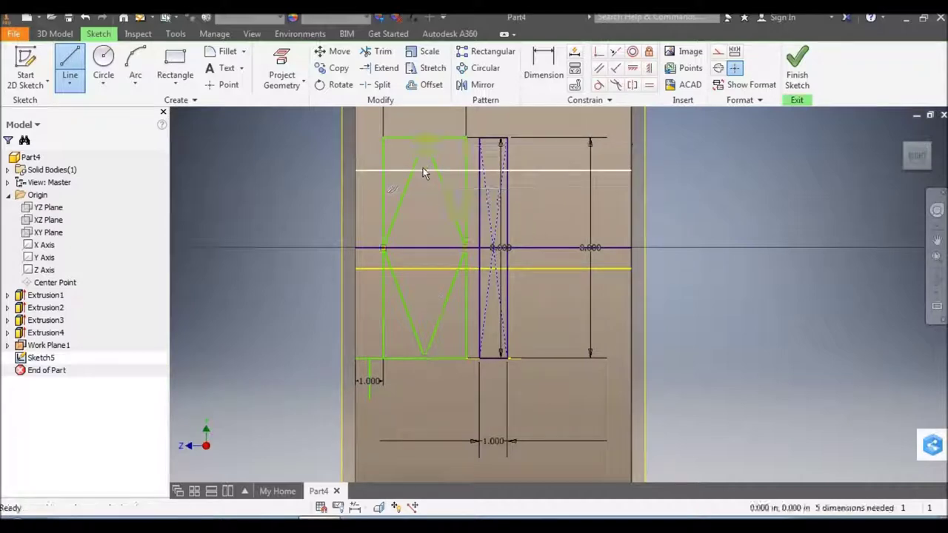
key(Escape)
Offset the diamond inward by 0.3 in
click(417, 91)
click(438, 181)
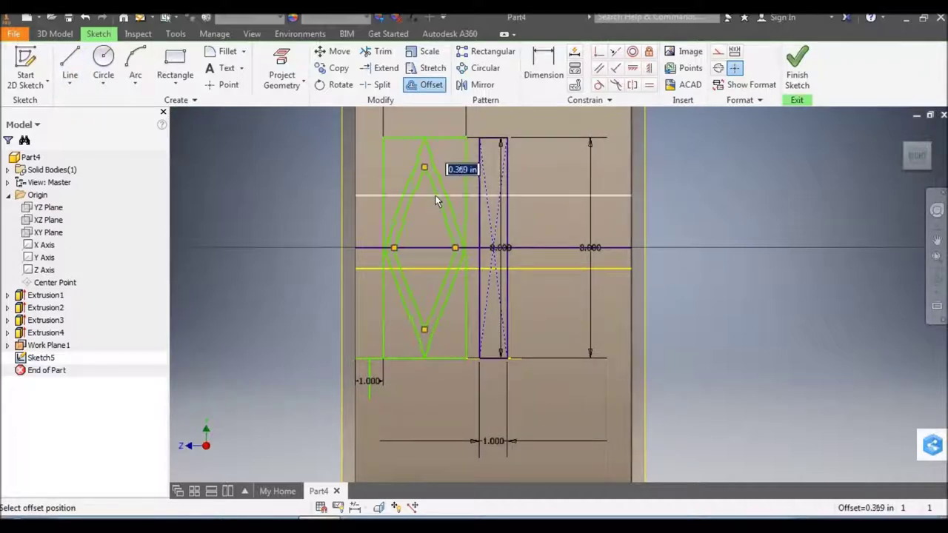
text(.3)
key(Return)
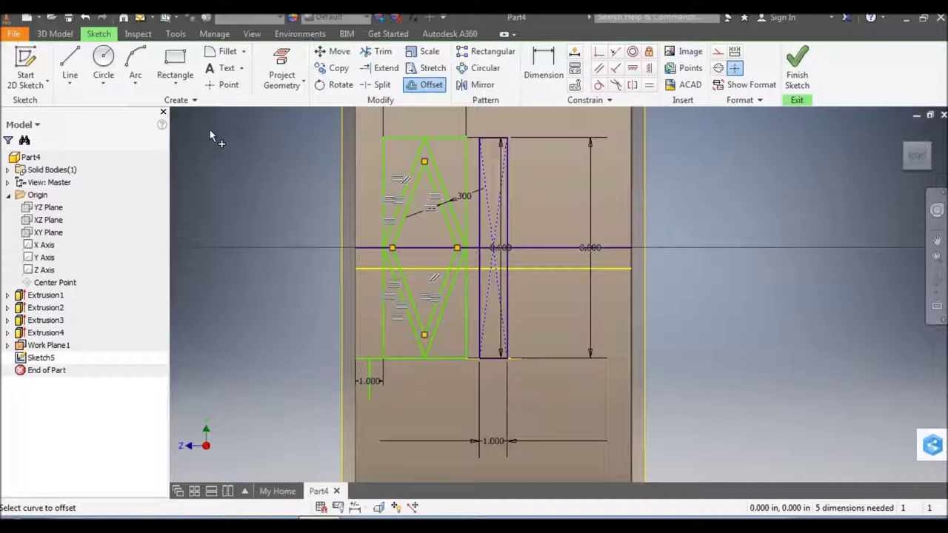
click(70, 65)
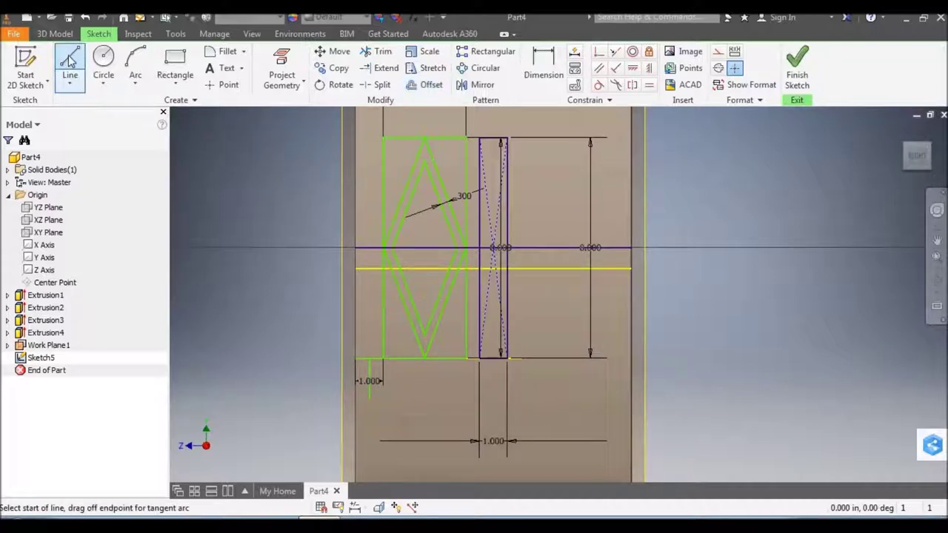
Draw both corner-to-corner diagonals across the wider 8 in tall rectangle that contains the diamond
click(382, 137)
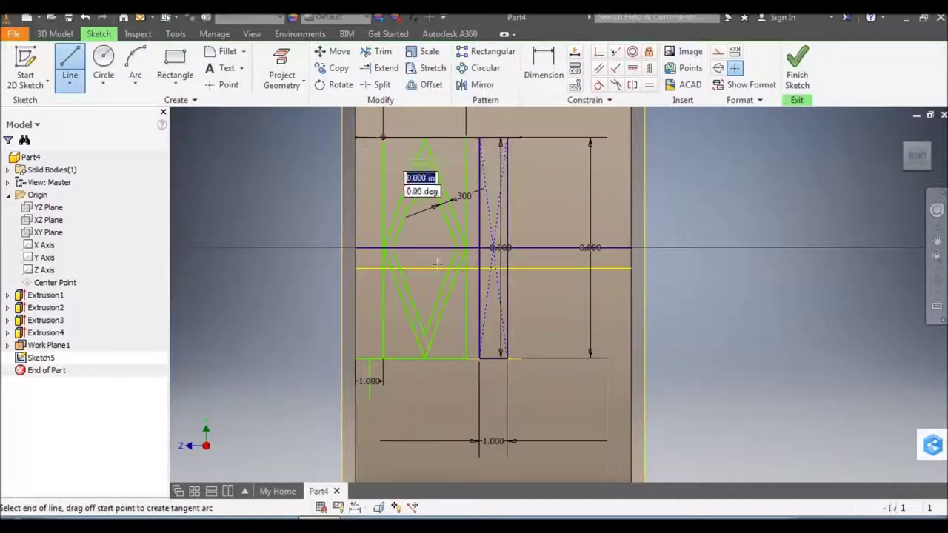
double_click(466, 358)
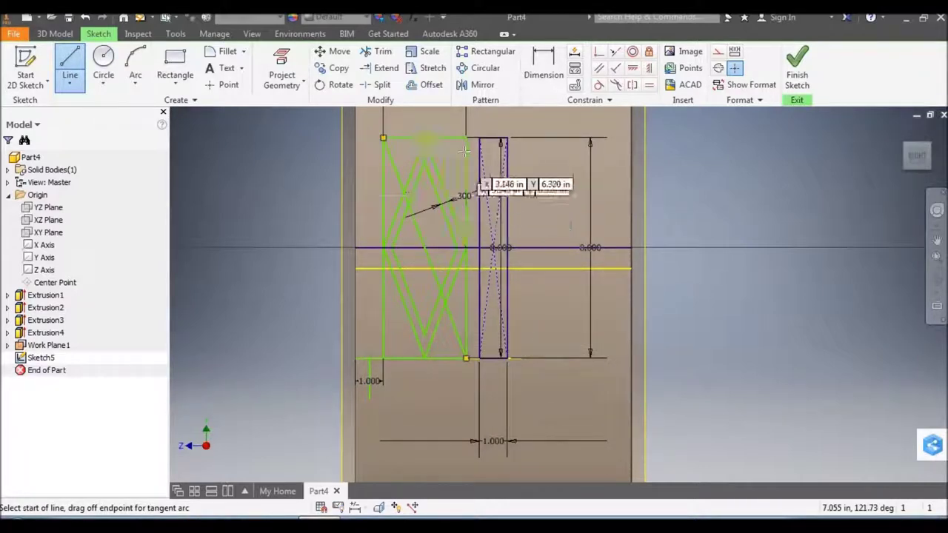
click(465, 137)
double_click(382, 358)
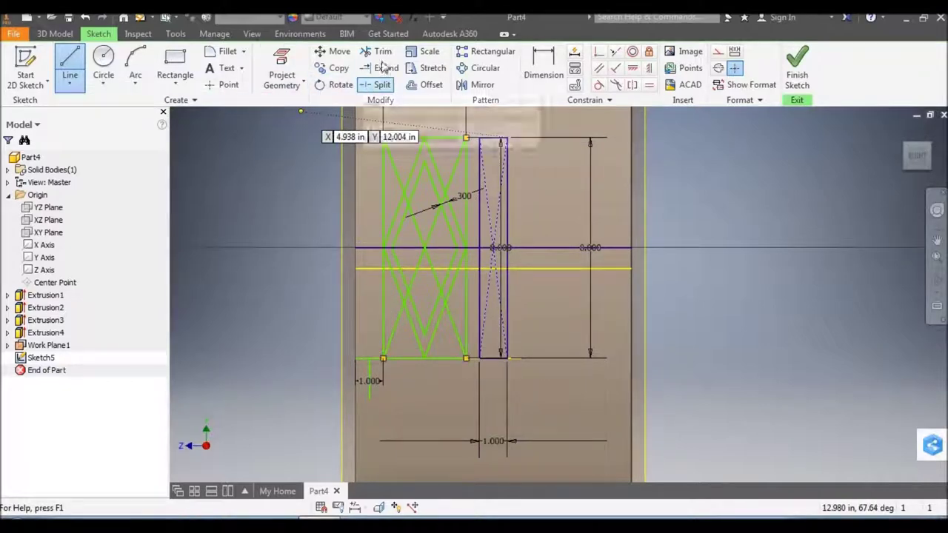
Offset the diagonal running from the rectangle's lower-left to upper-right corner by 0.2 in to both sides
click(421, 85)
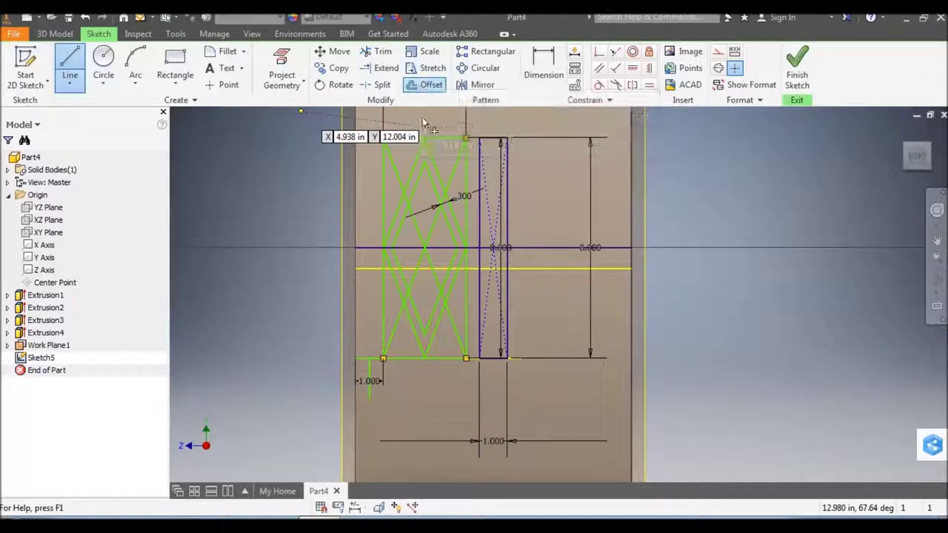
click(456, 167)
text(.)
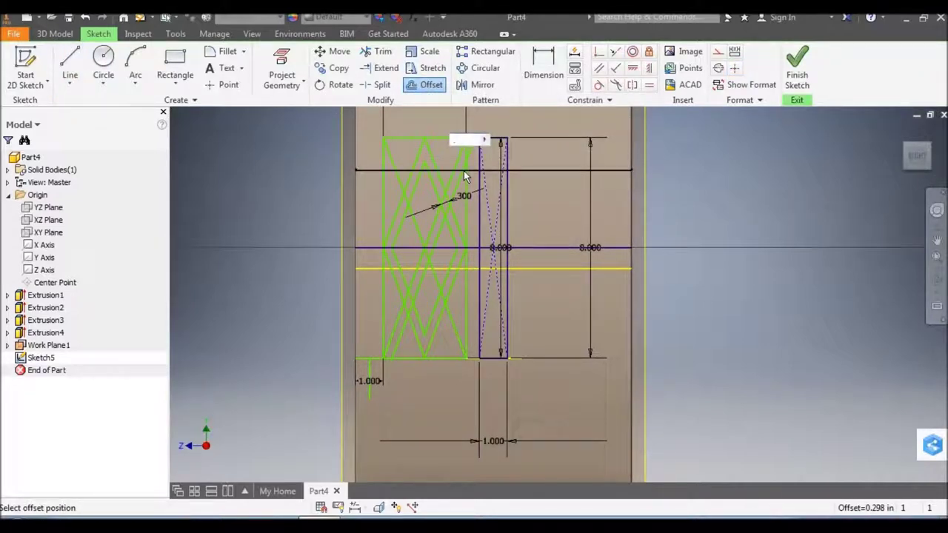
text(200)
key(Return)
click(456, 166)
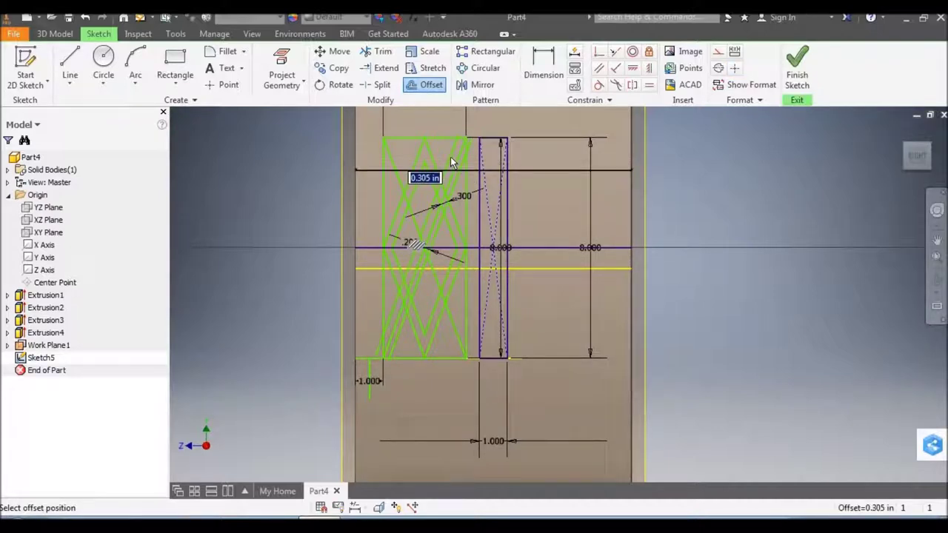
text(.300)
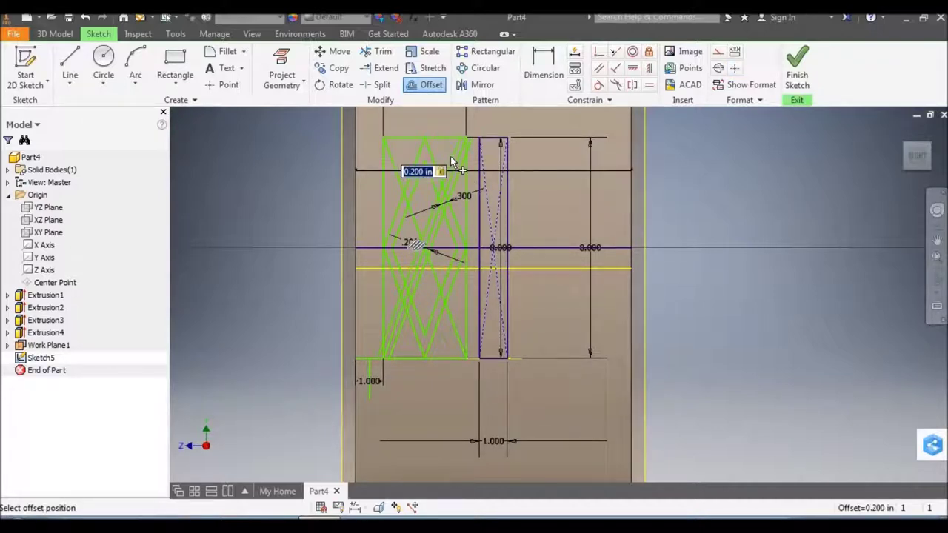
key(Return)
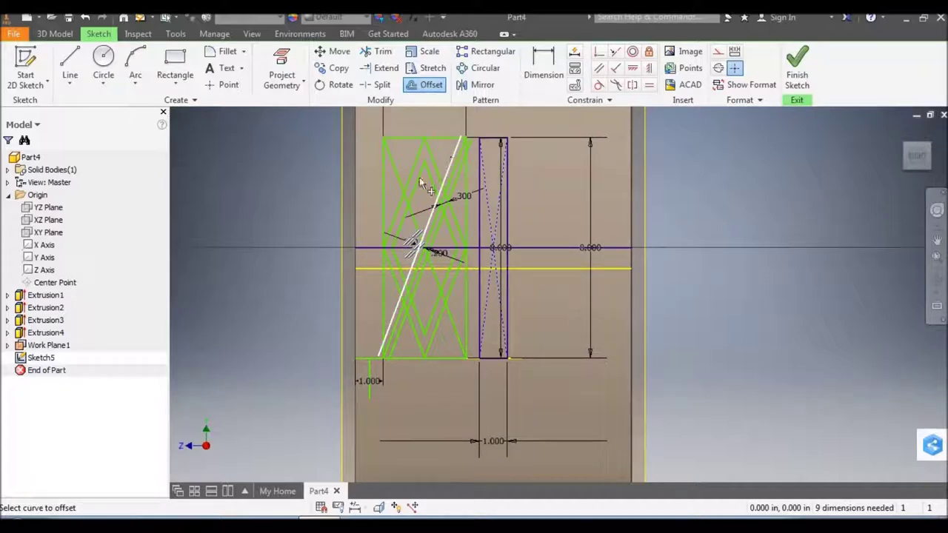
Offset the diagonal running from the rectangle's upper-left to lower-right corner by 0.2 in to both sides
click(397, 178)
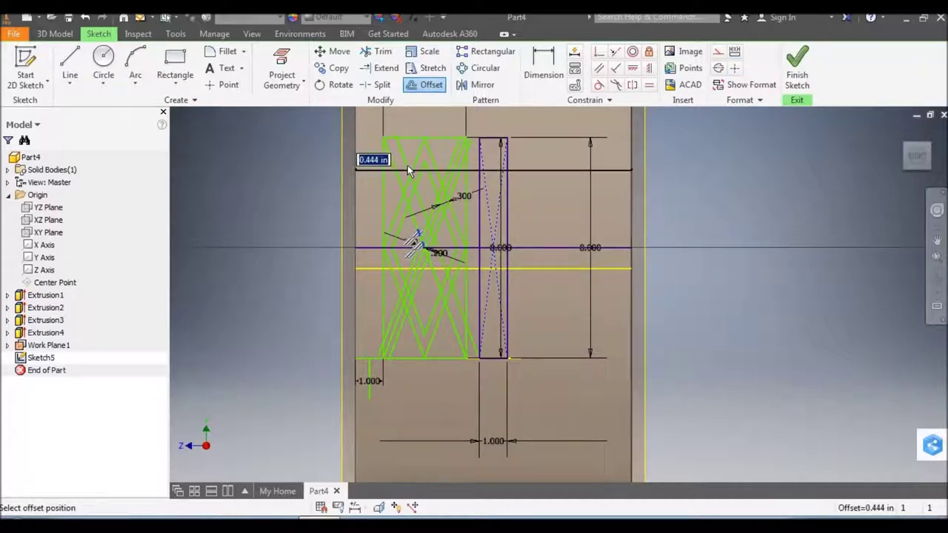
text(.200)
key(Return)
click(402, 179)
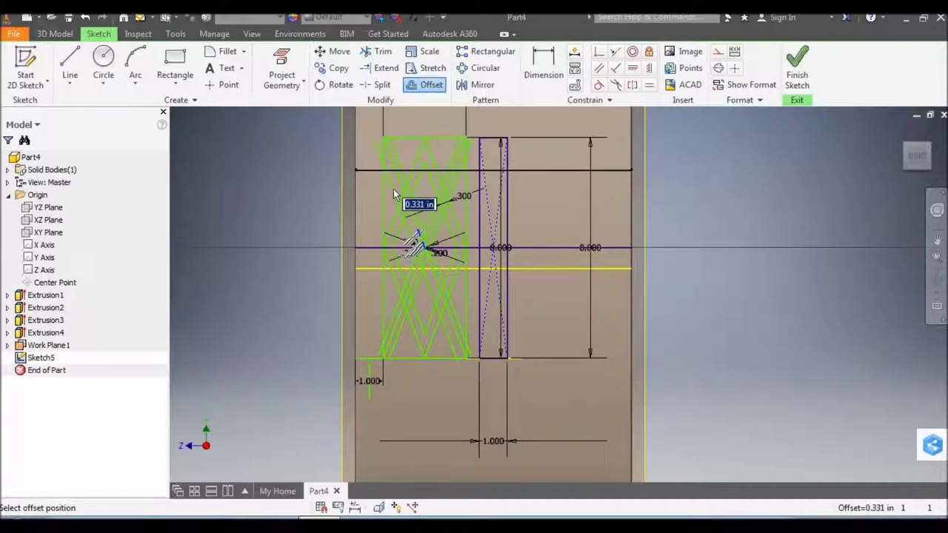
text(.300)
key(Return)
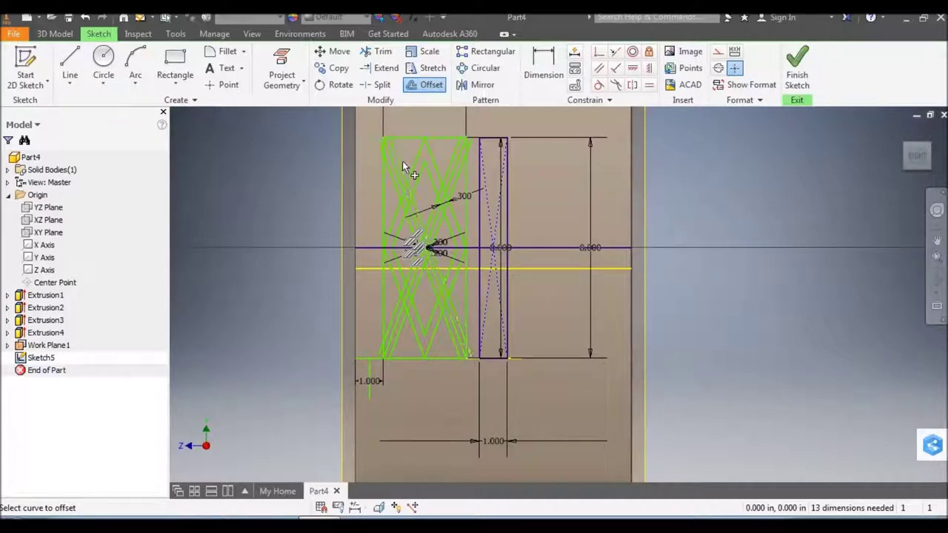
Trim the ends of the offset diagonals that stick out past the wide rectangle's two upper corners
click(376, 52)
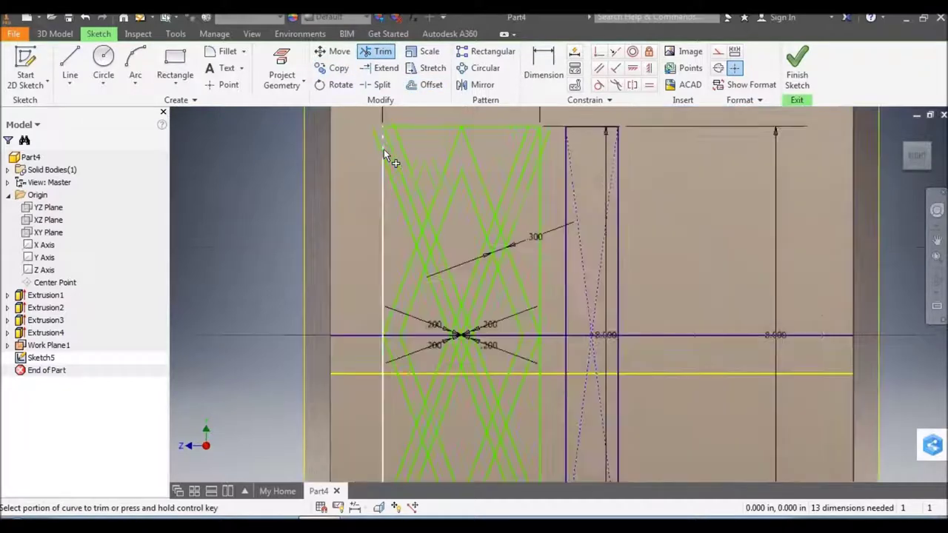
scroll(384, 149, up, 3)
click(384, 151)
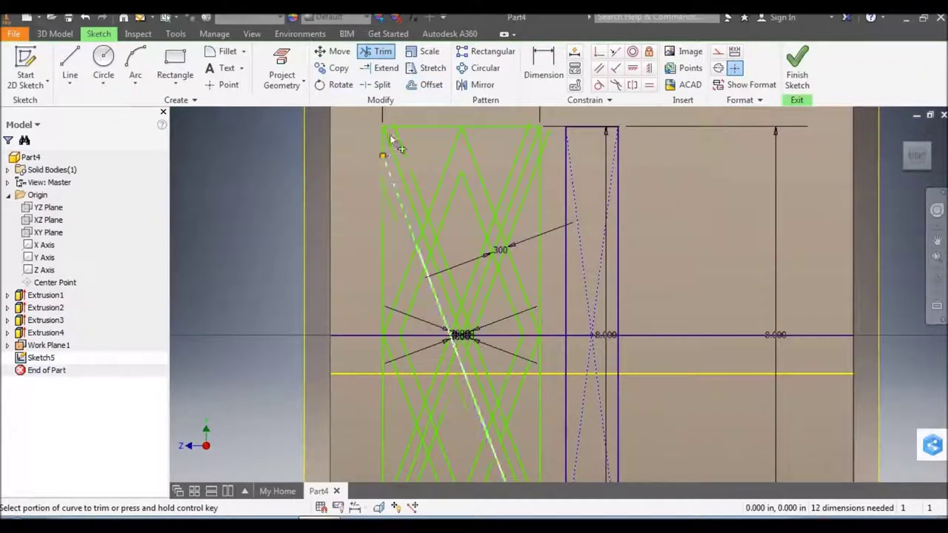
click(395, 124)
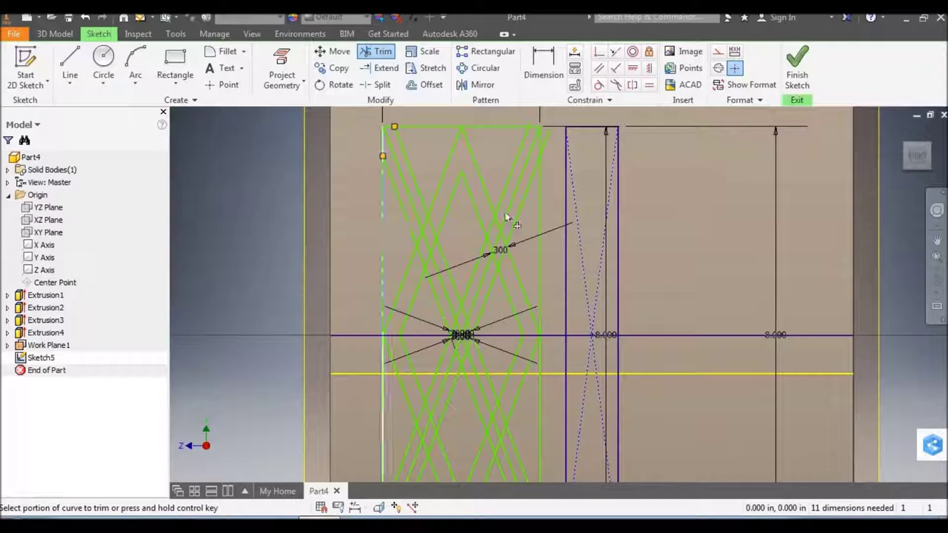
click(528, 126)
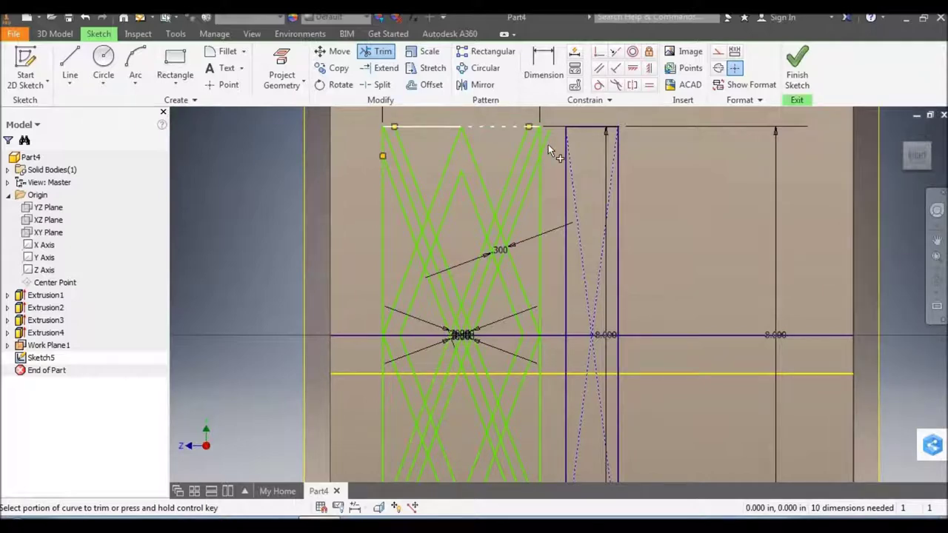
click(547, 141)
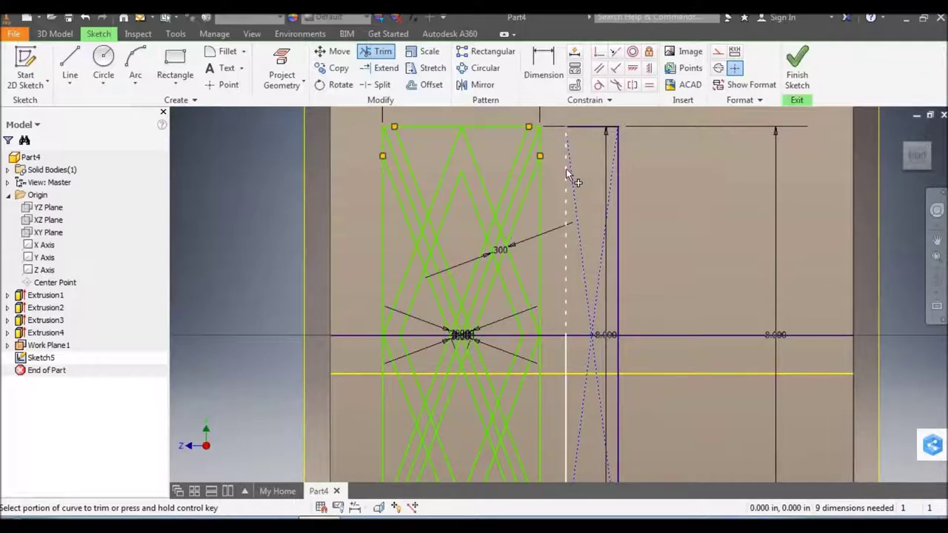
Trim away the wide rectangle's top edge and the upper halves of its two vertical sides
click(497, 129)
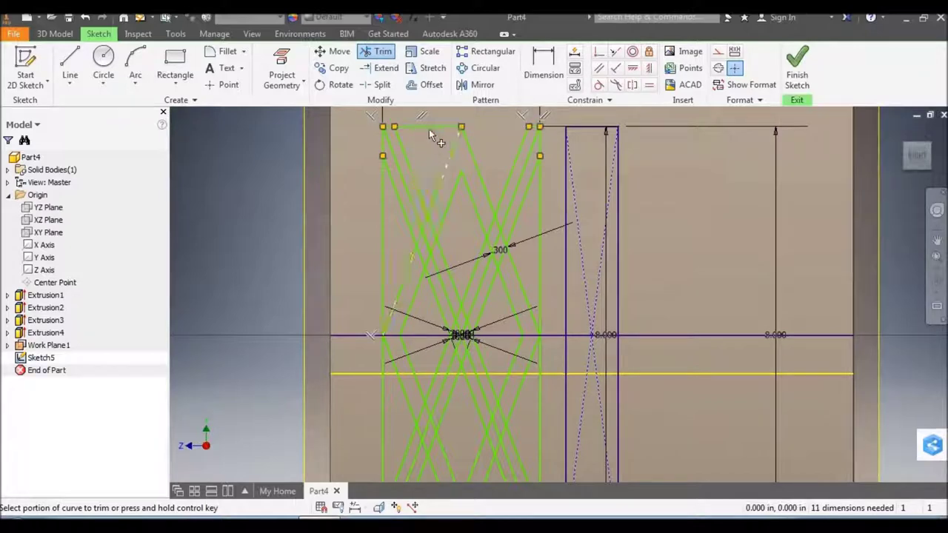
click(384, 202)
click(540, 208)
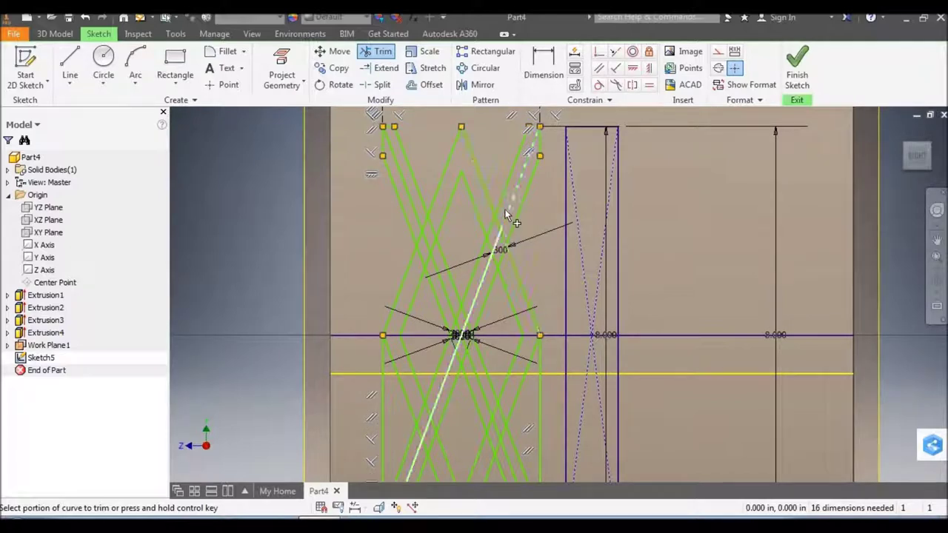
Trim the overlapping line segments where the diagonal strip crosses the double diamond's upper-right side
click(509, 205)
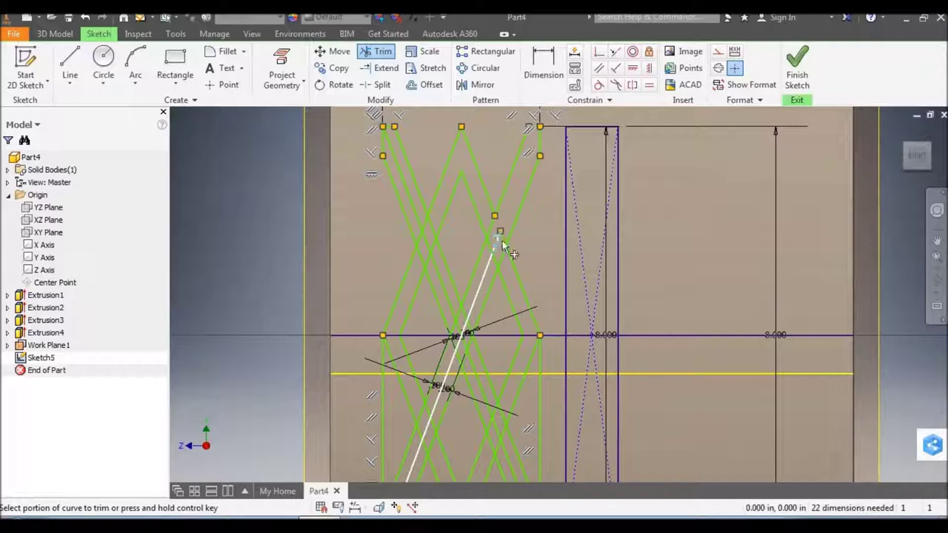
click(502, 241)
click(502, 247)
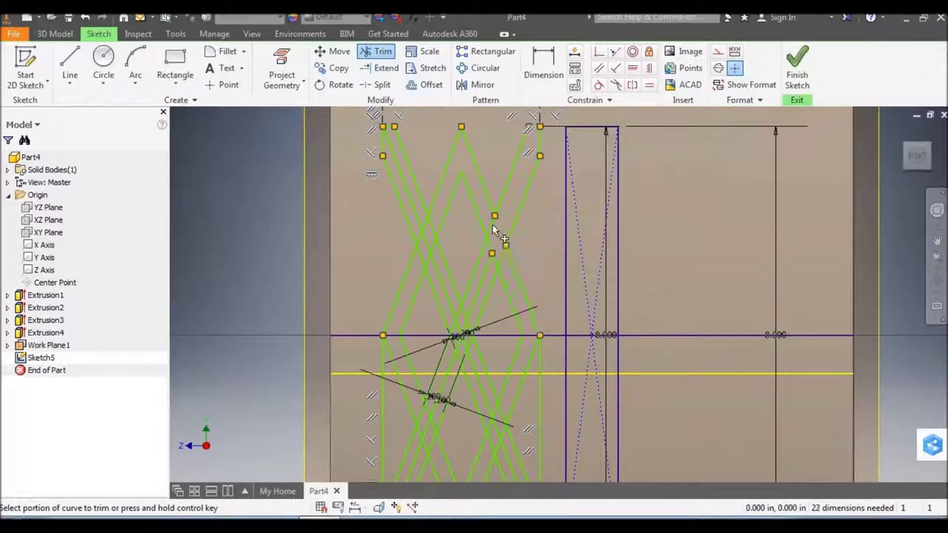
click(502, 256)
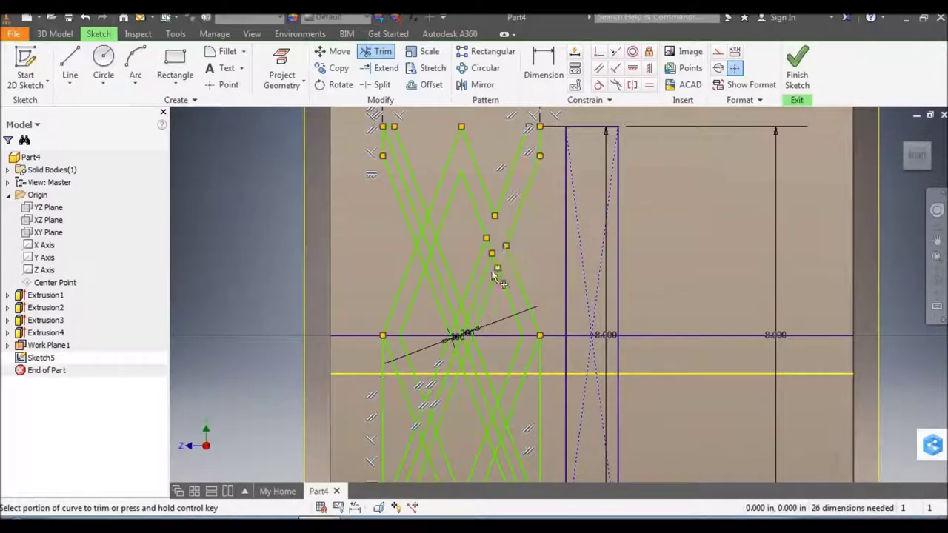
click(493, 259)
click(494, 264)
click(480, 245)
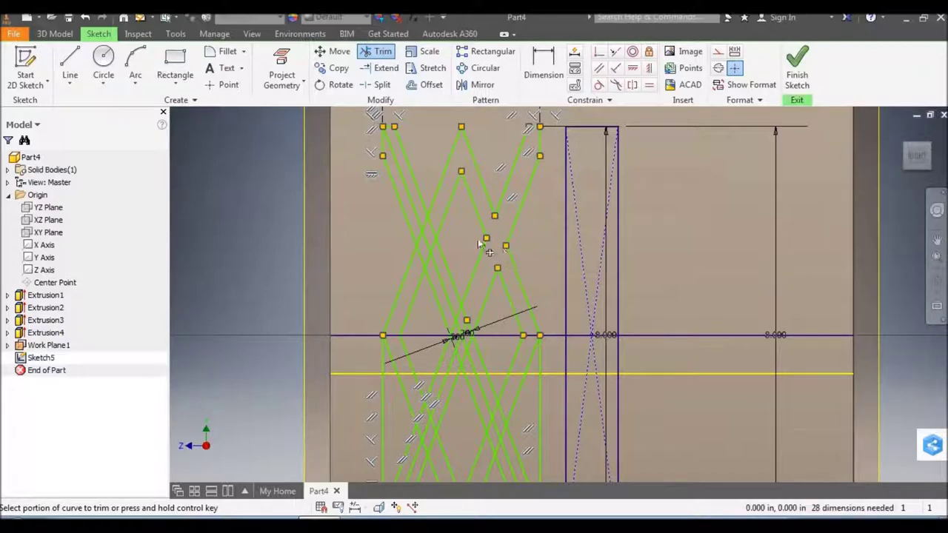
Trim the overlapping line segments where the diagonal strip crosses the double diamond's upper-left side
click(428, 230)
click(424, 233)
click(421, 217)
click(416, 215)
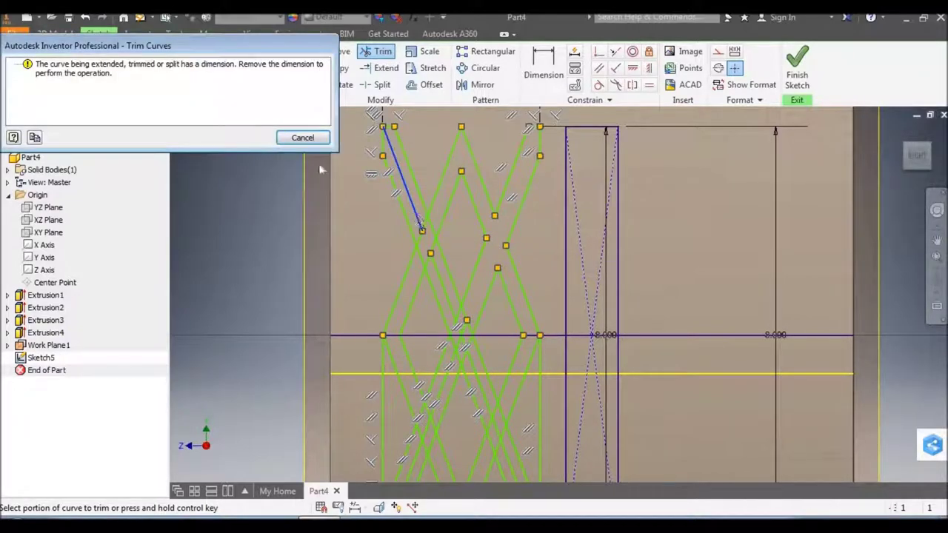
click(302, 137)
click(430, 234)
click(421, 252)
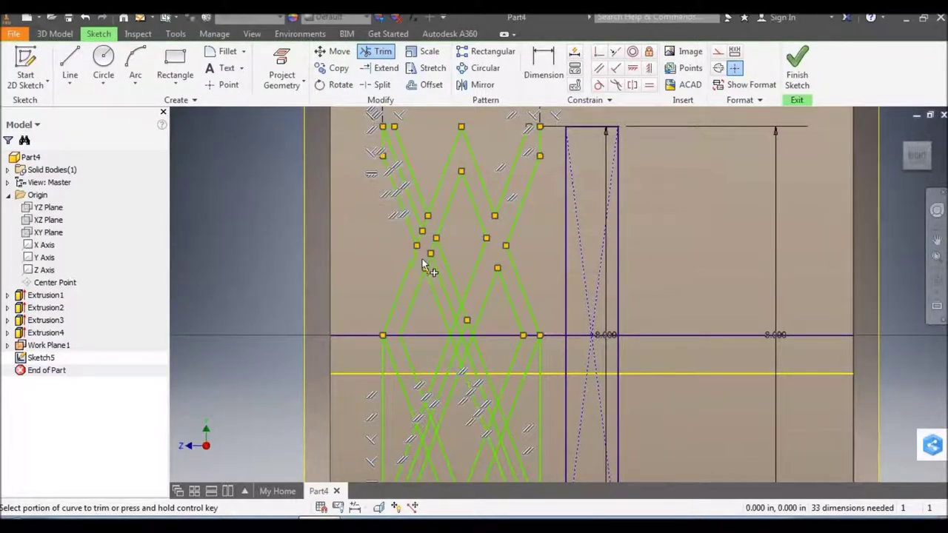
drag(436, 265, 448, 275)
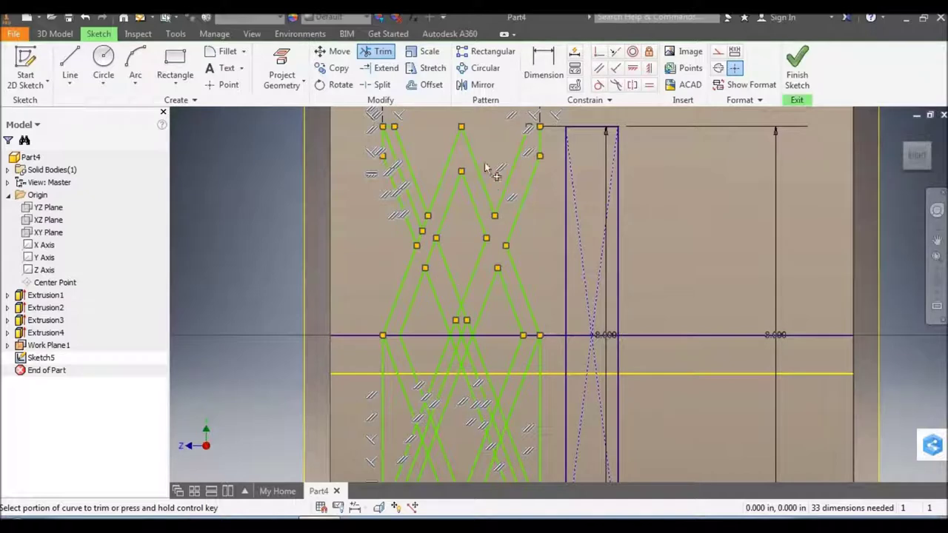
scroll(420, 237, down, 3)
click(420, 237)
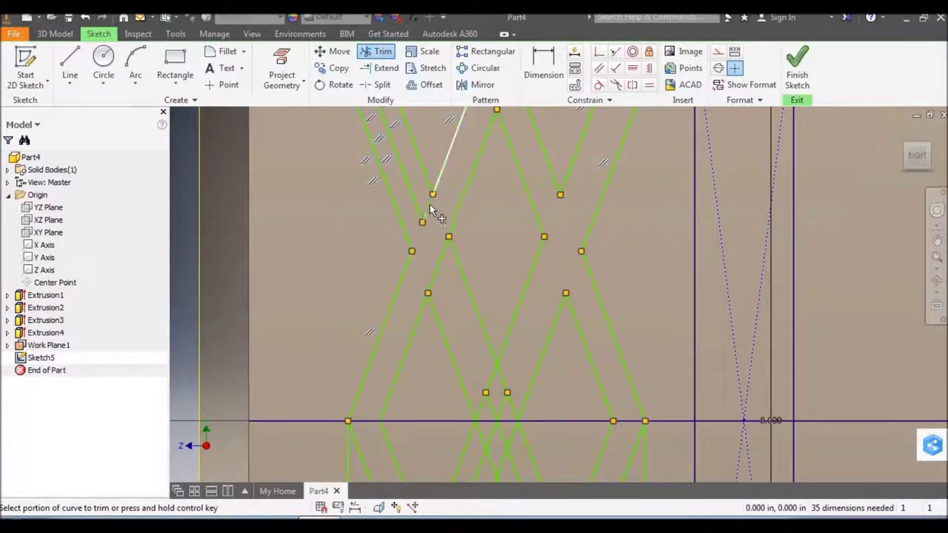
click(454, 213)
Trim the overlapping segments where the two diagonal strips cross at the diamond's centre, leaving an open X junction
scroll(452, 212, up, 5)
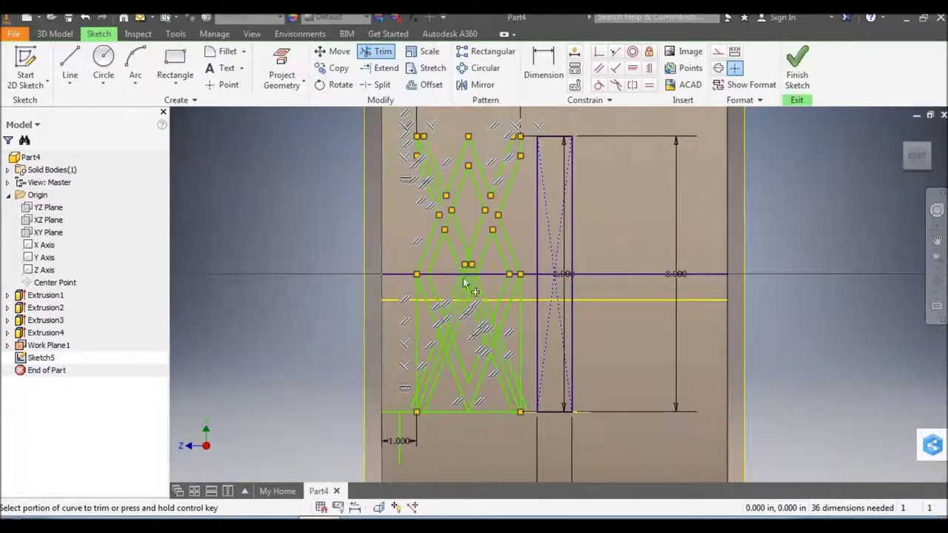
scroll(463, 284, down, 6)
click(466, 228)
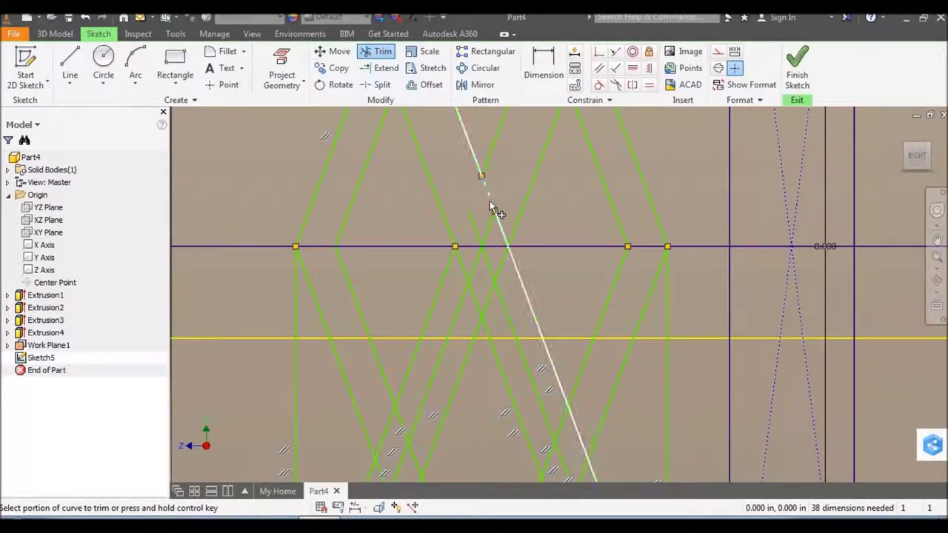
click(509, 258)
click(501, 263)
click(489, 271)
click(477, 268)
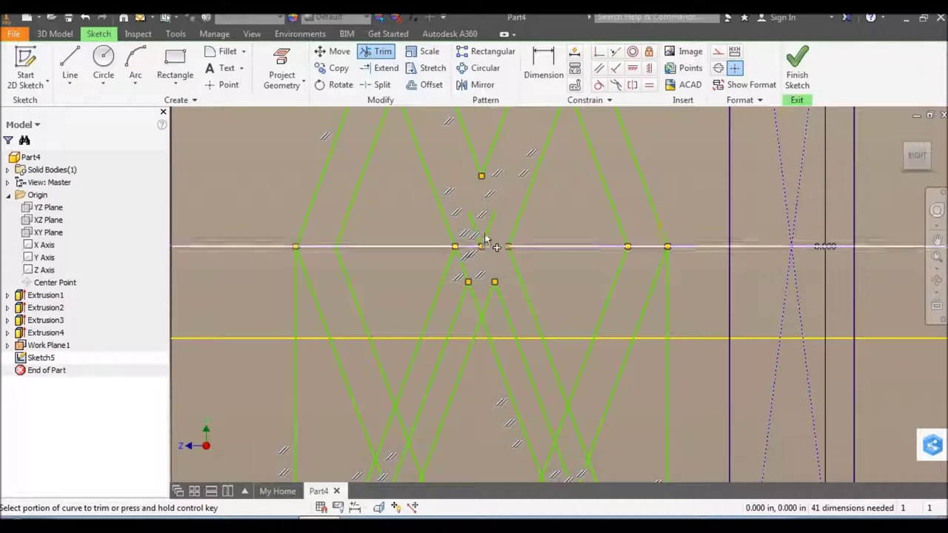
click(478, 226)
click(488, 235)
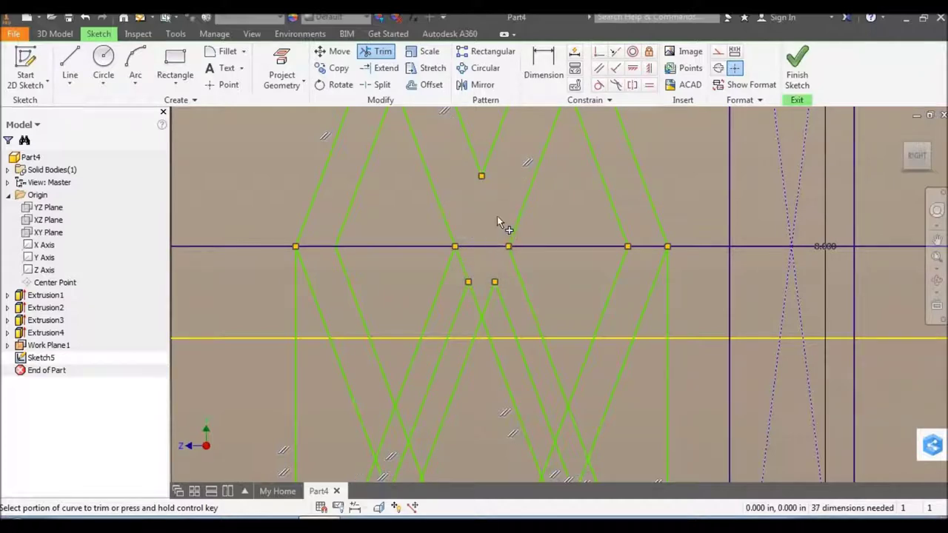
scroll(497, 216, down, 3)
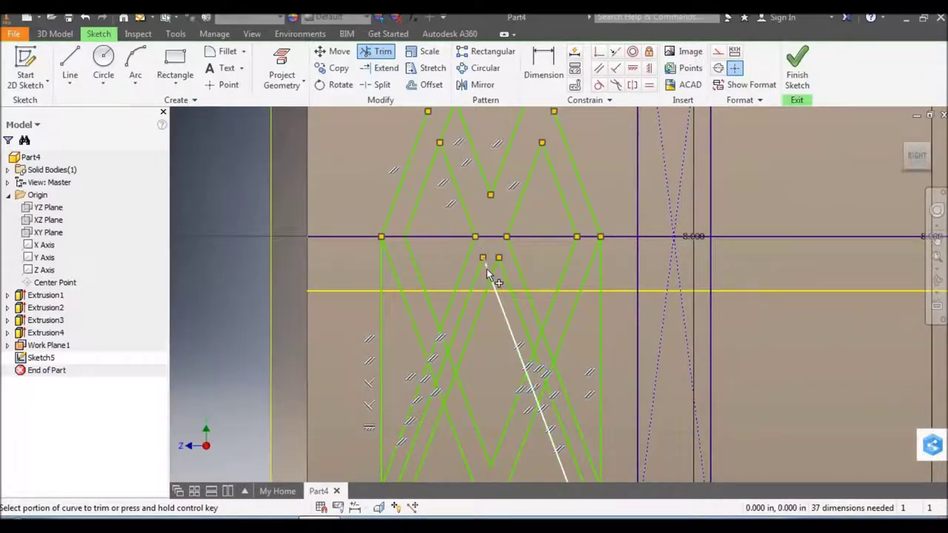
scroll(488, 280, up, 2)
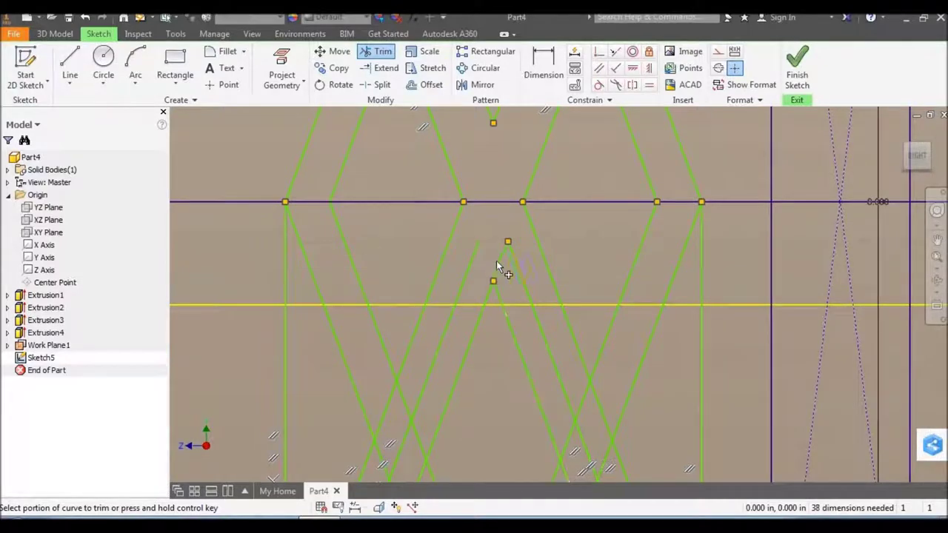
click(500, 259)
Trim the overlapping line segments and the loose strip end where the diagonals cross in the lattice's lower-right half
scroll(494, 222, down, 2)
scroll(493, 226, down, 2)
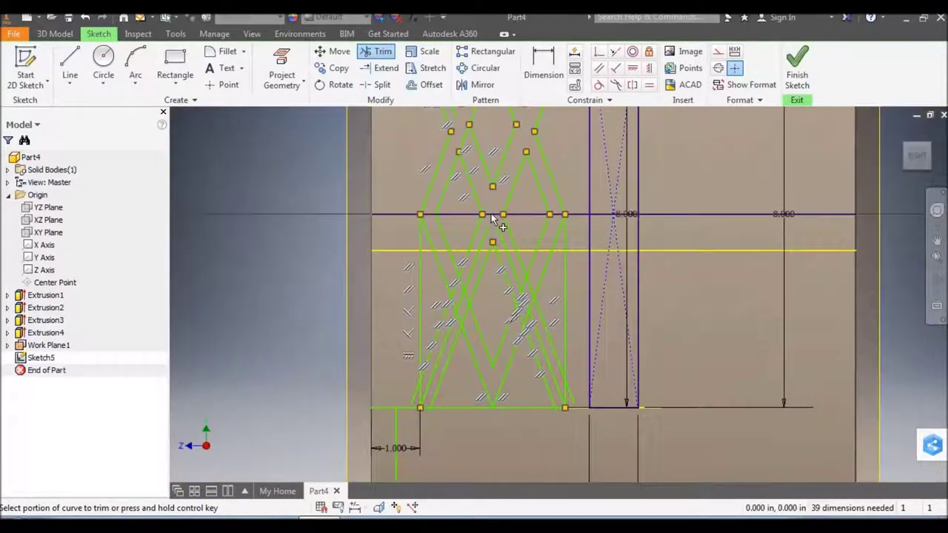
scroll(521, 328, up, 3)
click(546, 252)
click(528, 307)
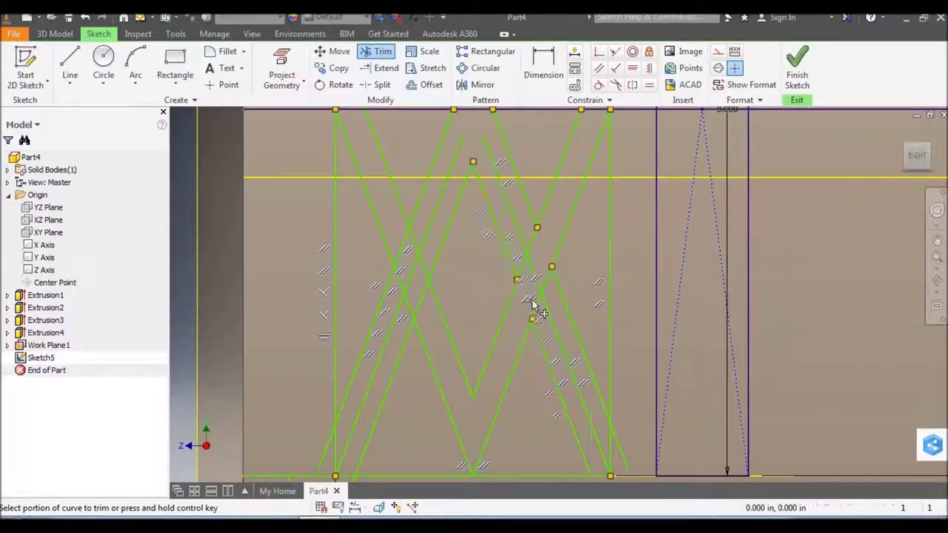
click(539, 304)
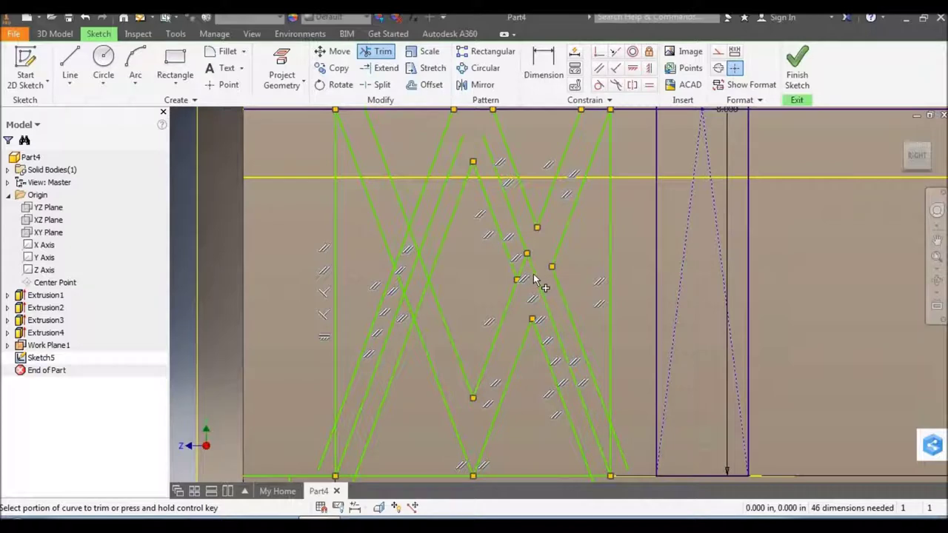
click(536, 280)
click(523, 242)
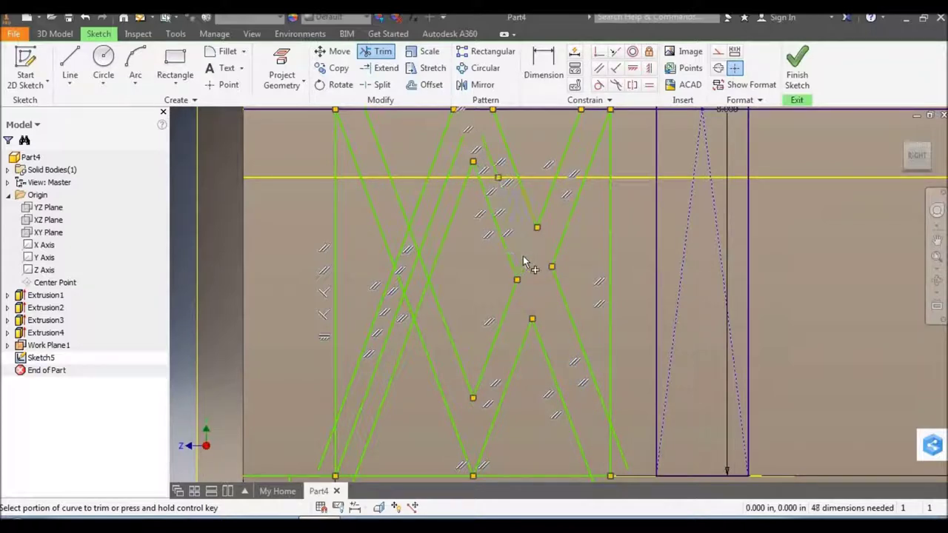
click(502, 170)
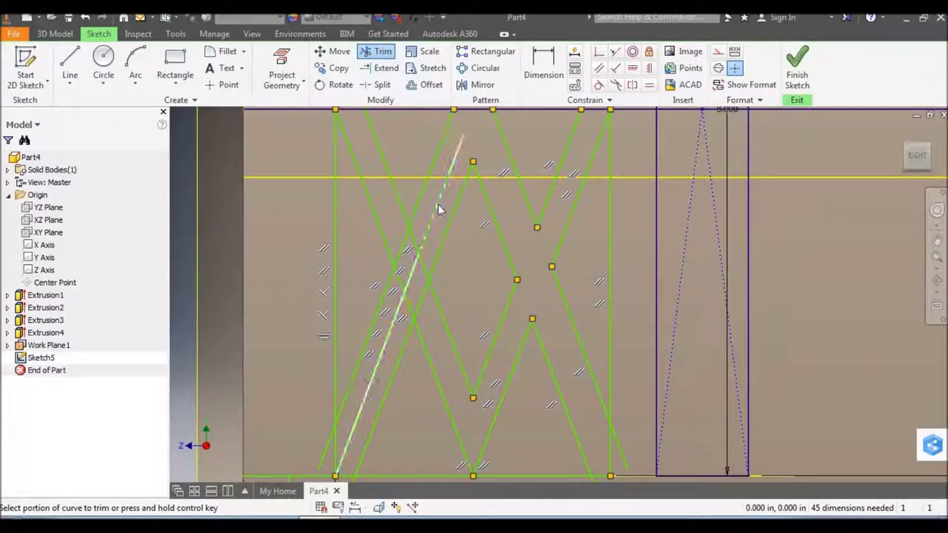
Trim the overlapping line segments where the diagonals cross in the lattice's lower-left half
click(452, 161)
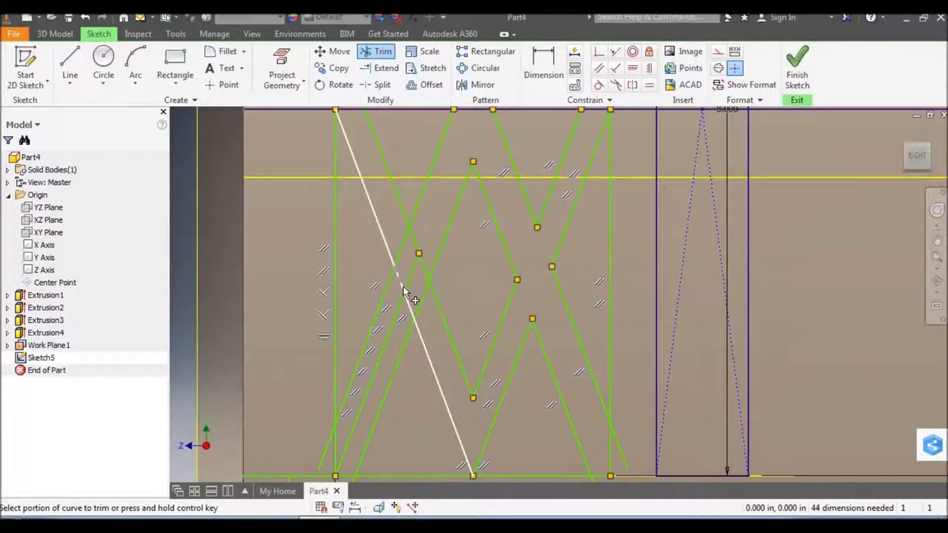
click(414, 287)
click(420, 263)
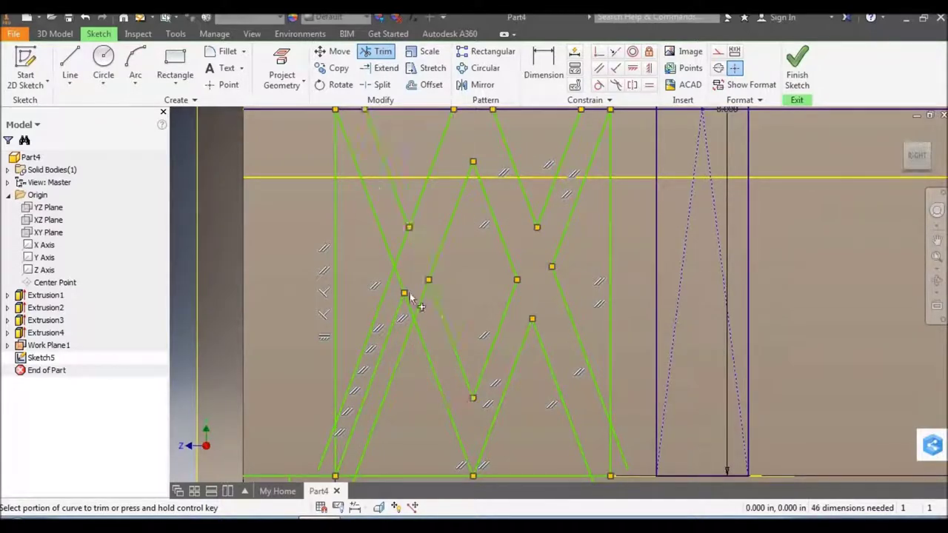
click(400, 314)
key(Escape)
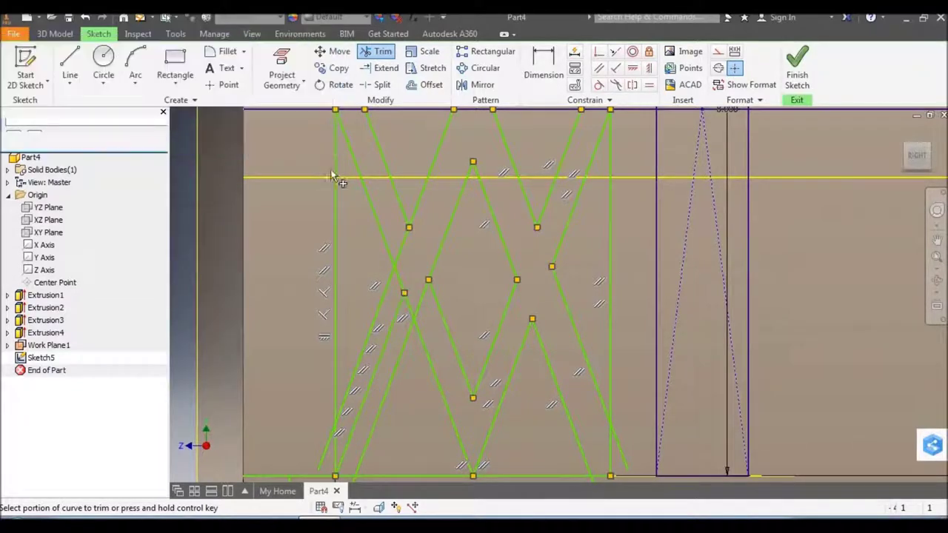
click(411, 310)
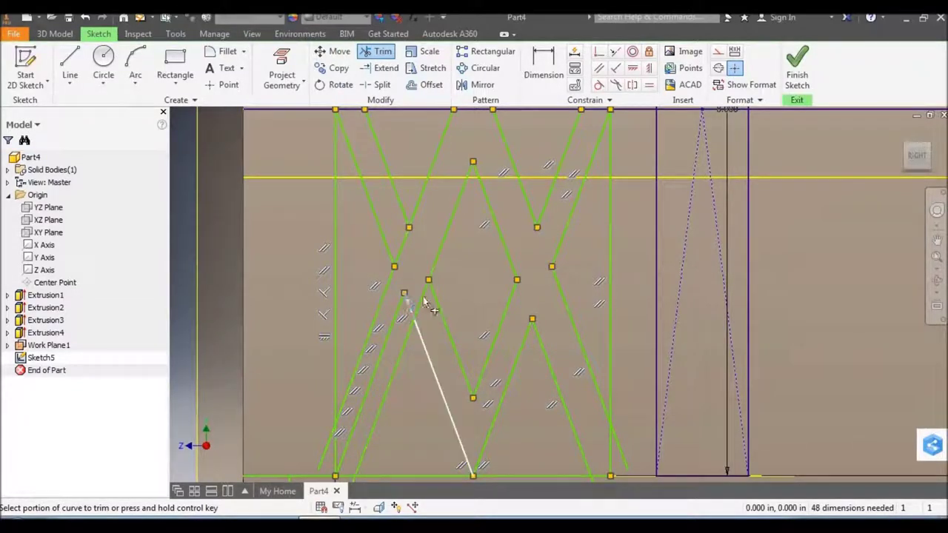
Trim the strip end overhanging the lower-left corner and the rectangle's bottom edge between the strip ends
scroll(450, 177, up, 2)
click(377, 341)
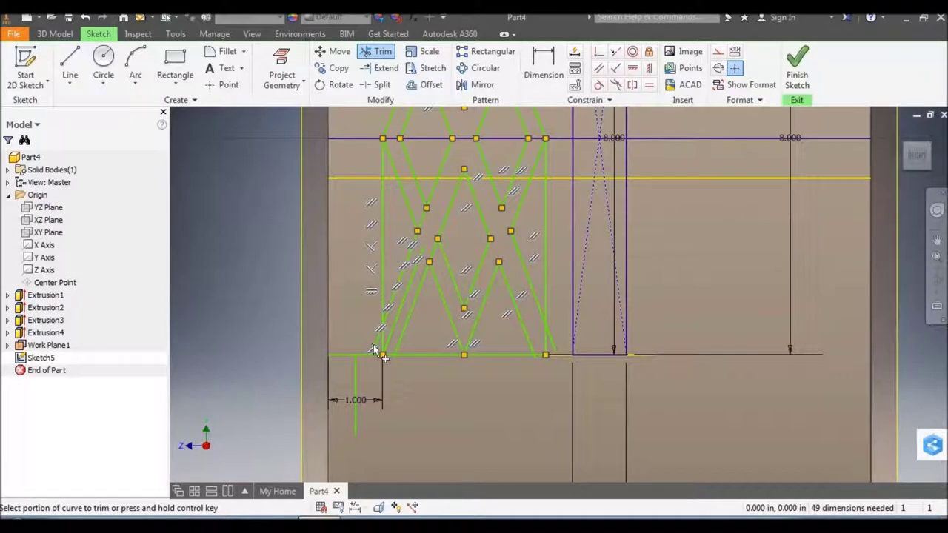
scroll(380, 341, down, 3)
click(417, 355)
click(678, 353)
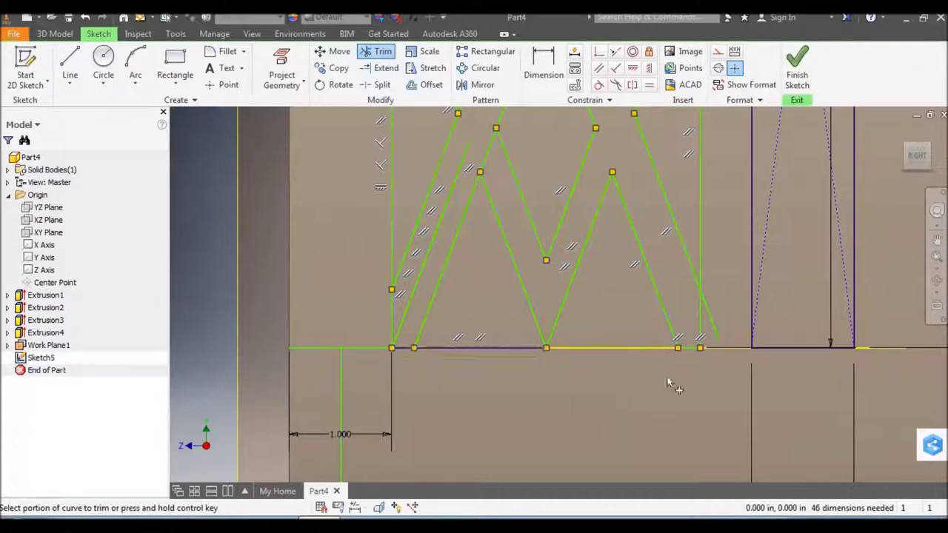
click(522, 353)
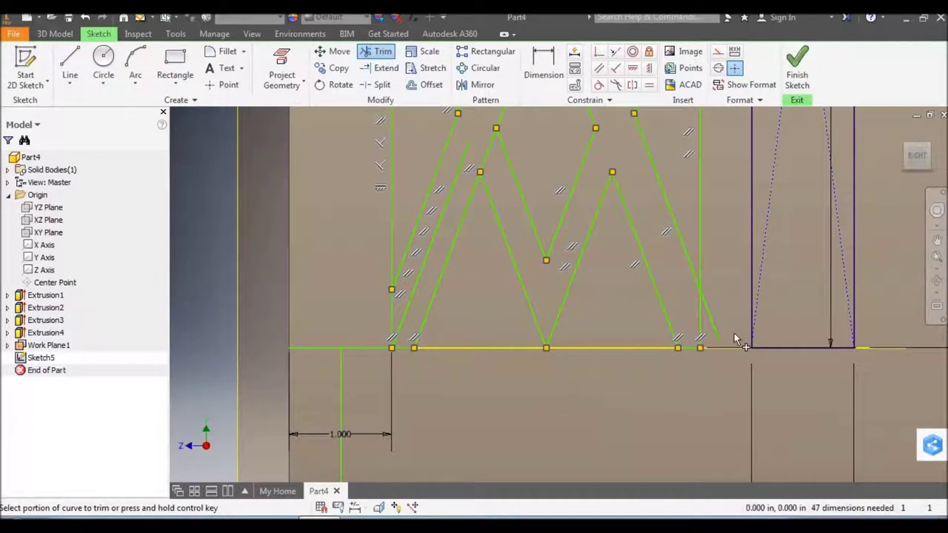
Trim the strip end overhanging the lower-right corner and the unneeded lower parts of the rectangle's two vertical sides
click(712, 316)
click(704, 268)
scroll(707, 362, up, 3)
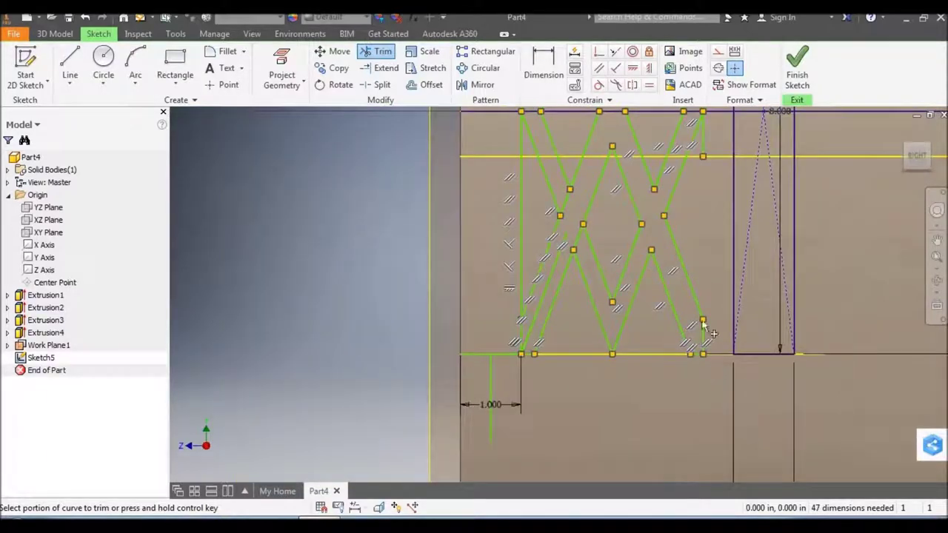
click(705, 135)
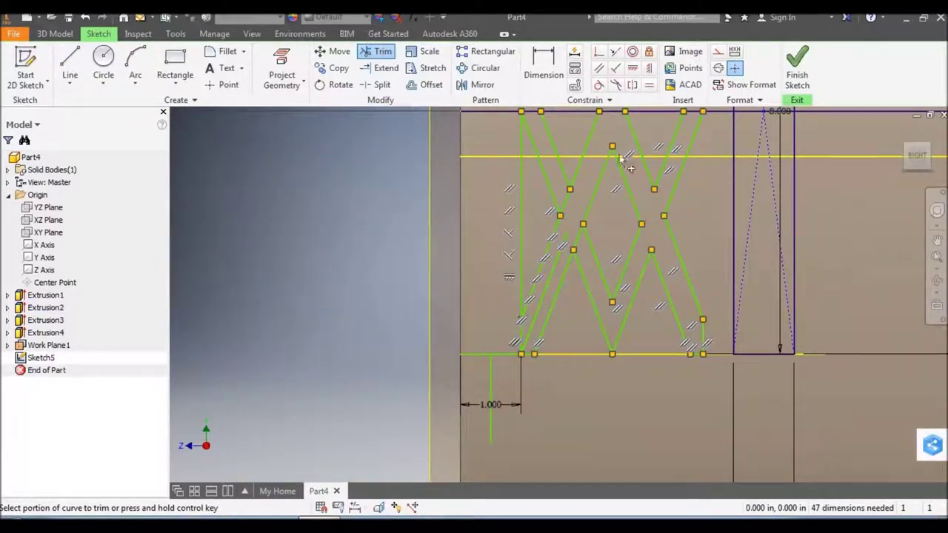
click(523, 145)
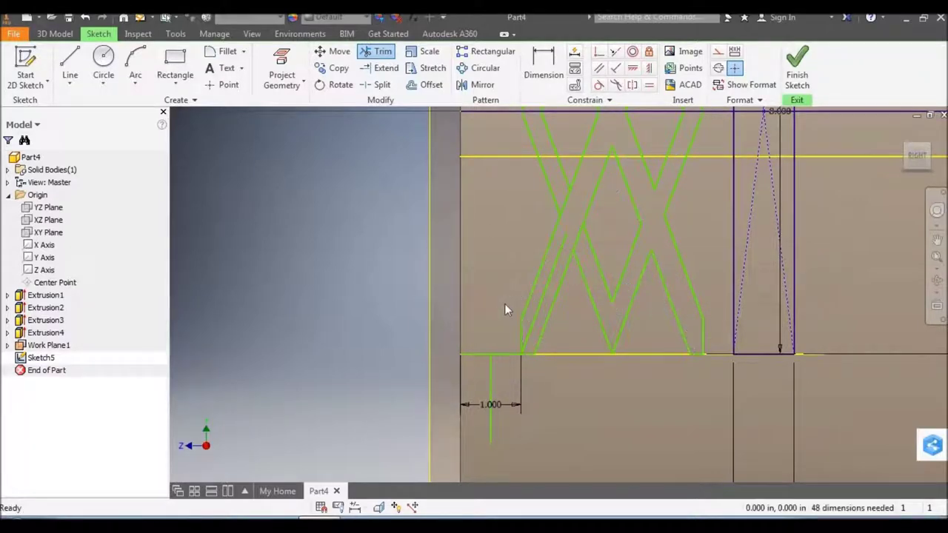
key(Escape)
Delete the leftover inner diagonal at the lattice's upper-left crossing and trim the segment bridging that junction
scroll(543, 261, up, 2)
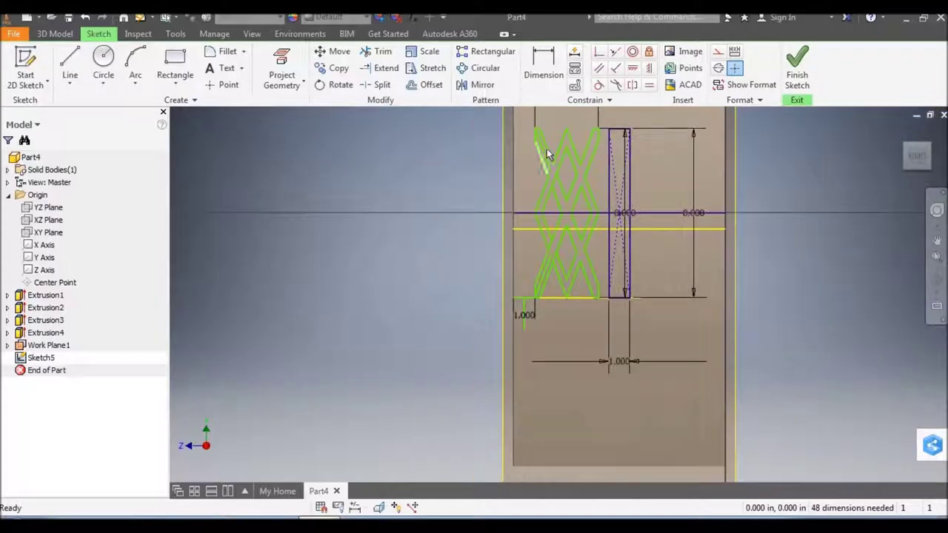
scroll(547, 148, down, 3)
click(543, 167)
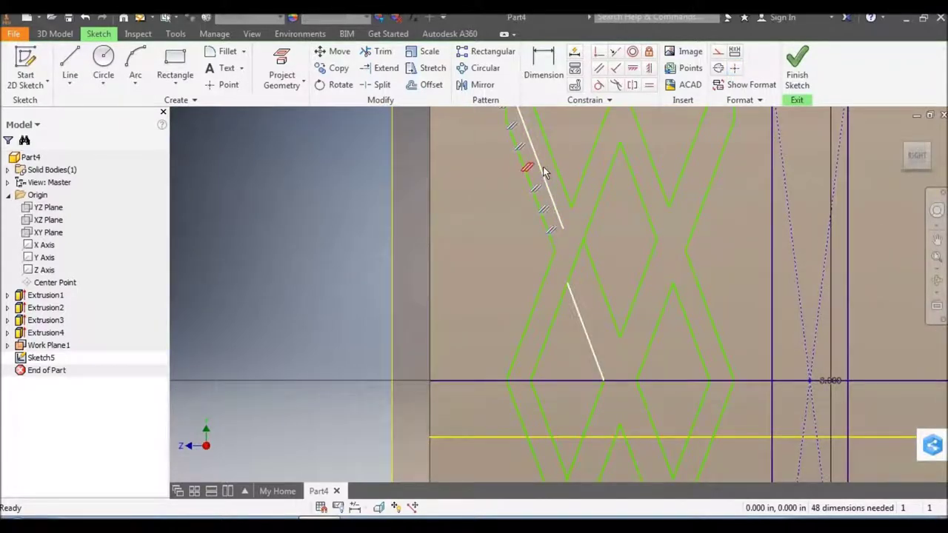
key(Delete)
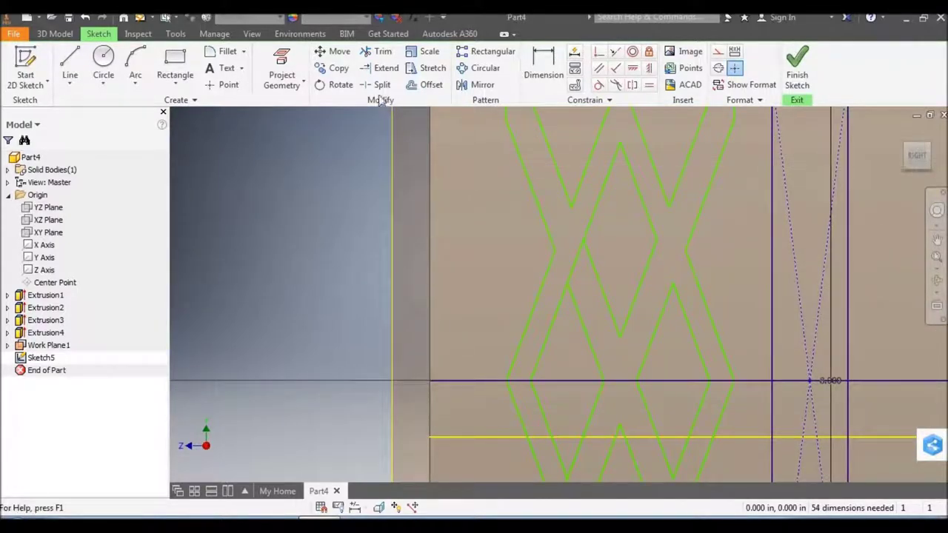
click(380, 84)
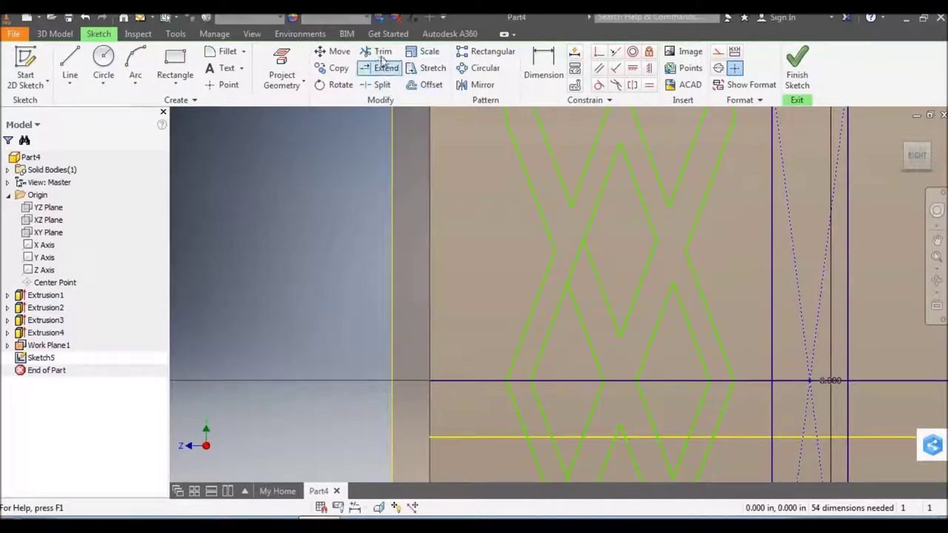
click(379, 51)
click(577, 258)
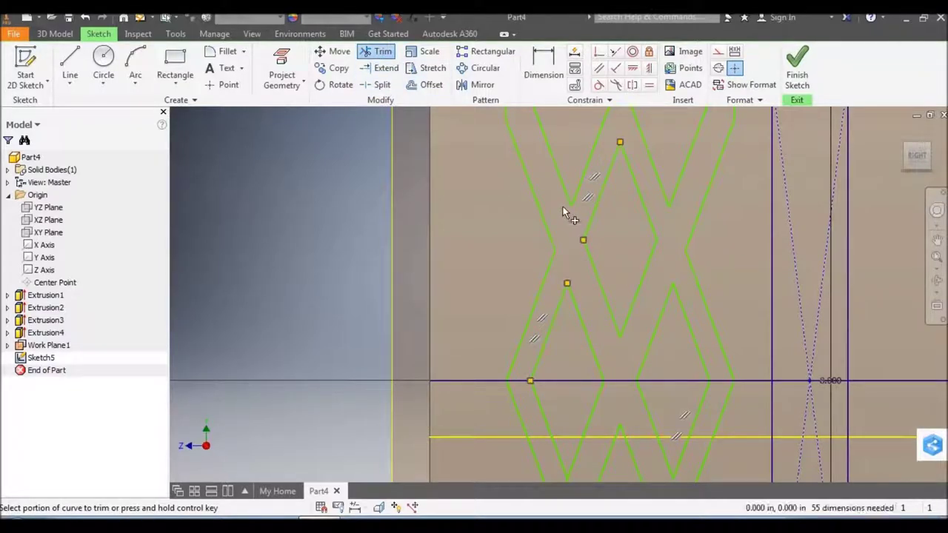
Clear the lattice's lower-left crossing by trimming the bridging segments and deleting the leftover inner diagonal
scroll(565, 211, down, 3)
click(564, 380)
scroll(549, 367, down, 2)
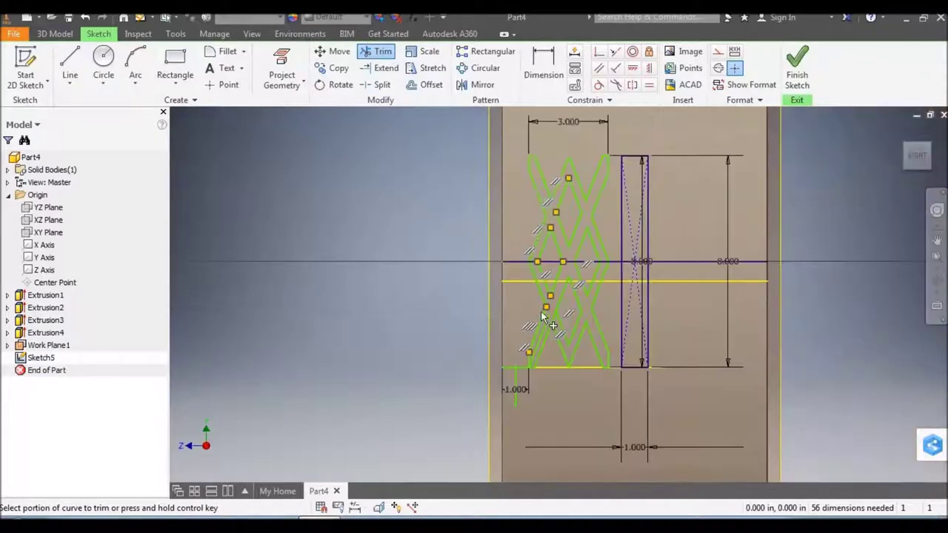
scroll(549, 366, up, 3)
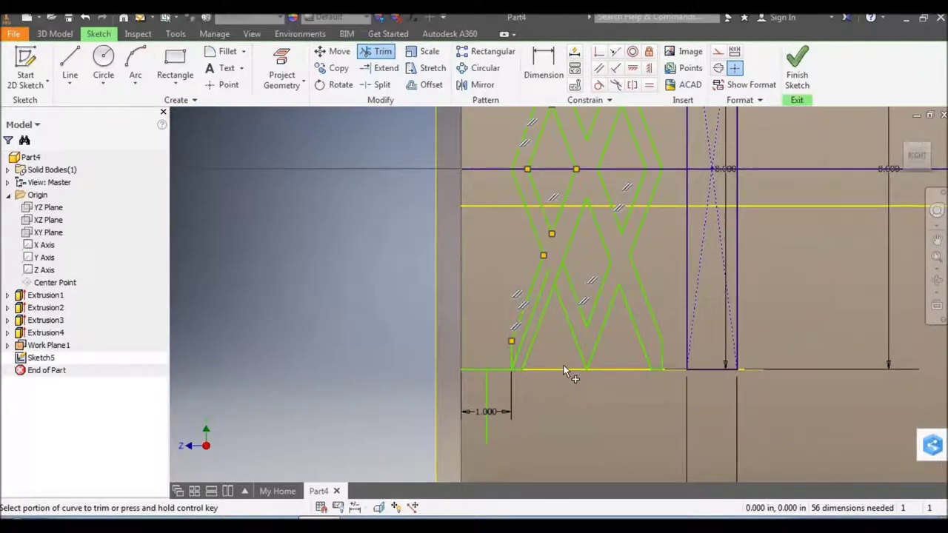
key(Escape)
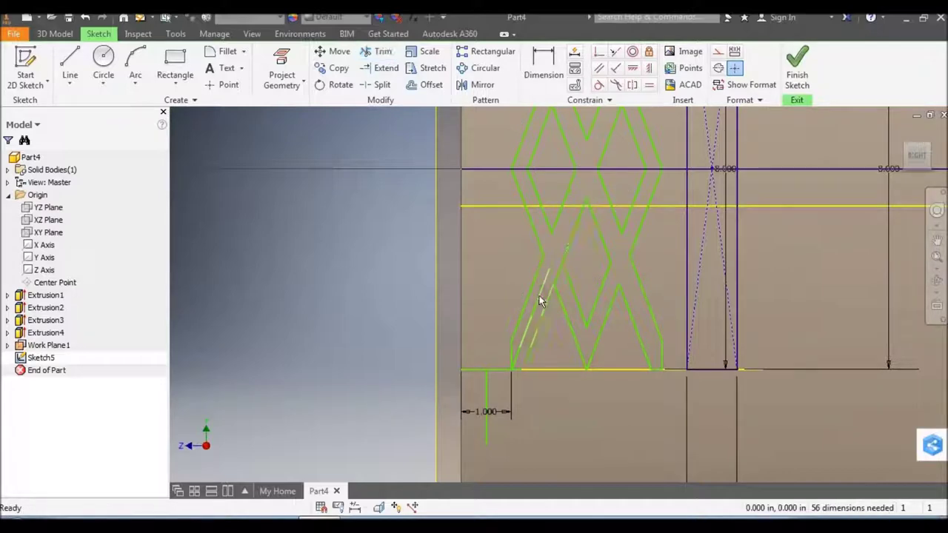
key(Delete)
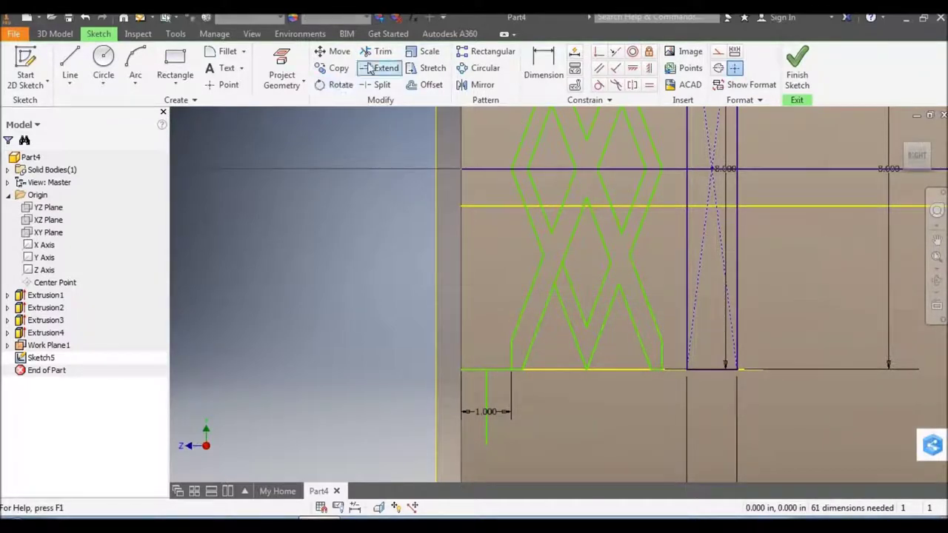
click(557, 274)
scroll(561, 312, down, 2)
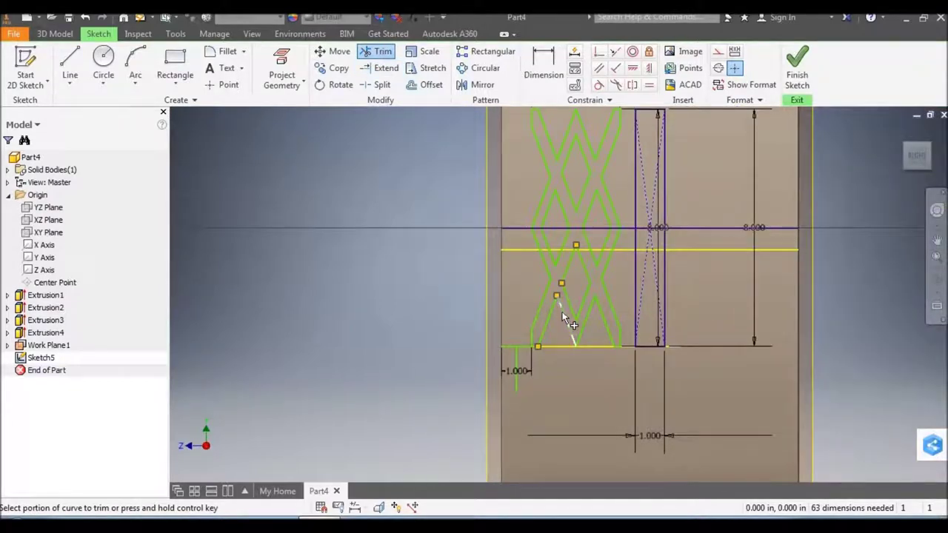
scroll(561, 297, up, 2)
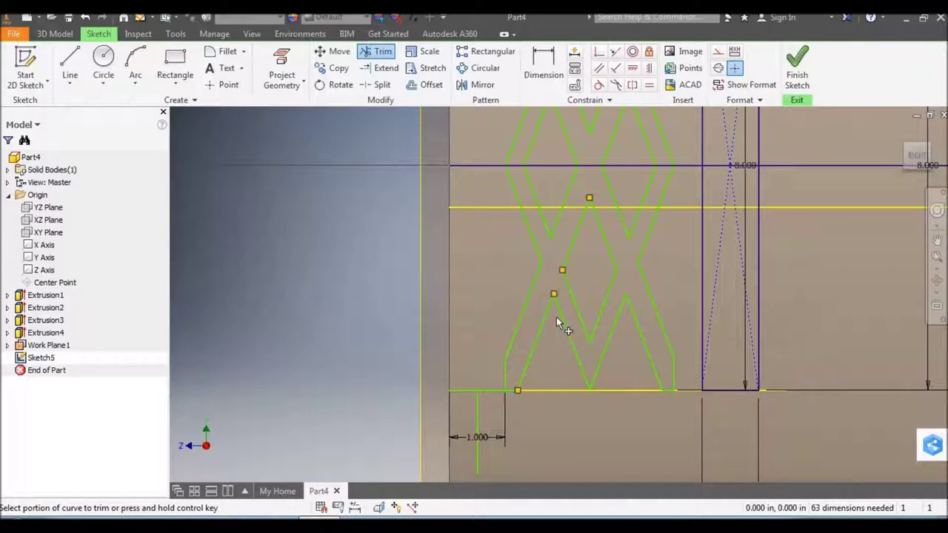
key(Escape)
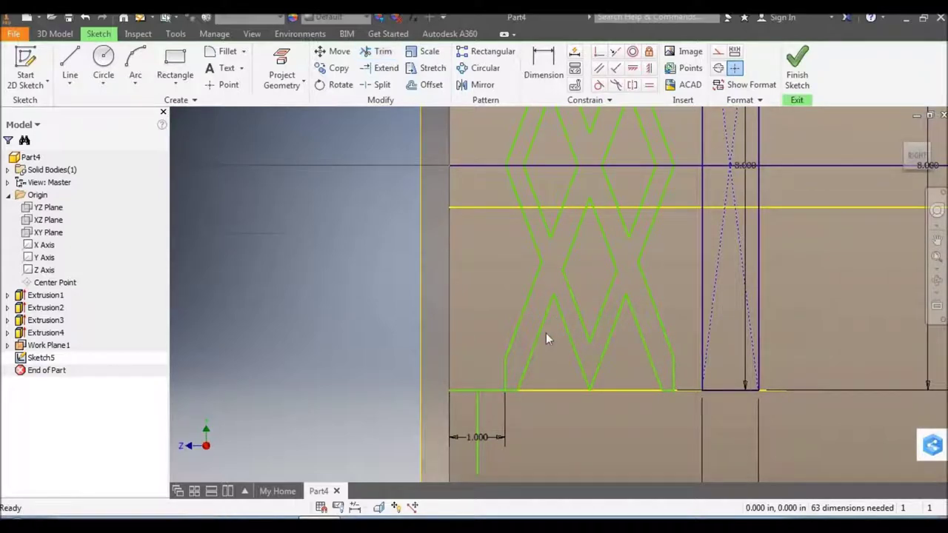
Copy the whole lattice from the midpoint of the short horizontal gap line to the central rectangle's lower-right corner
scroll(546, 333, down, 3)
scroll(546, 327, up, 2)
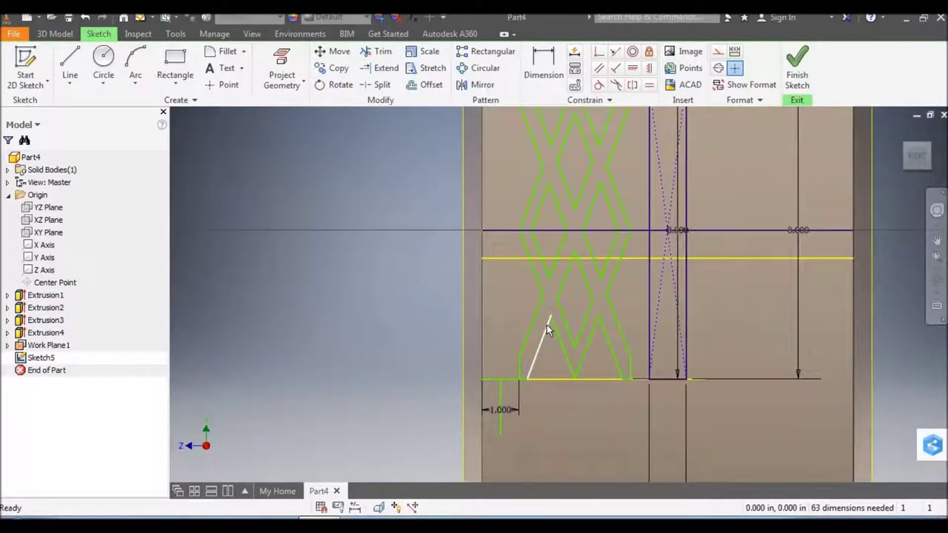
scroll(547, 325, down, 2)
mouse_move(524, 178)
mouse_down()
mouse_move(590, 302)
mouse_move(600, 360)
mouse_up()
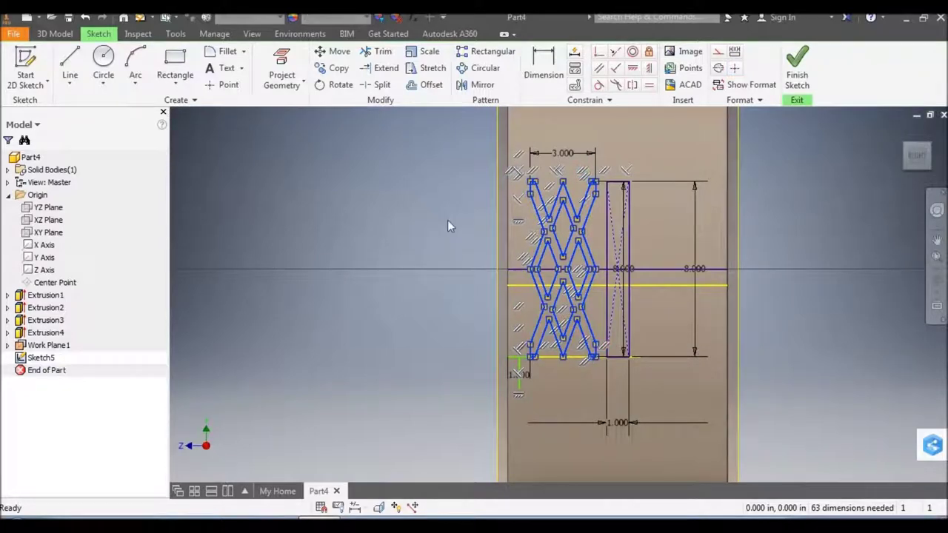
click(334, 68)
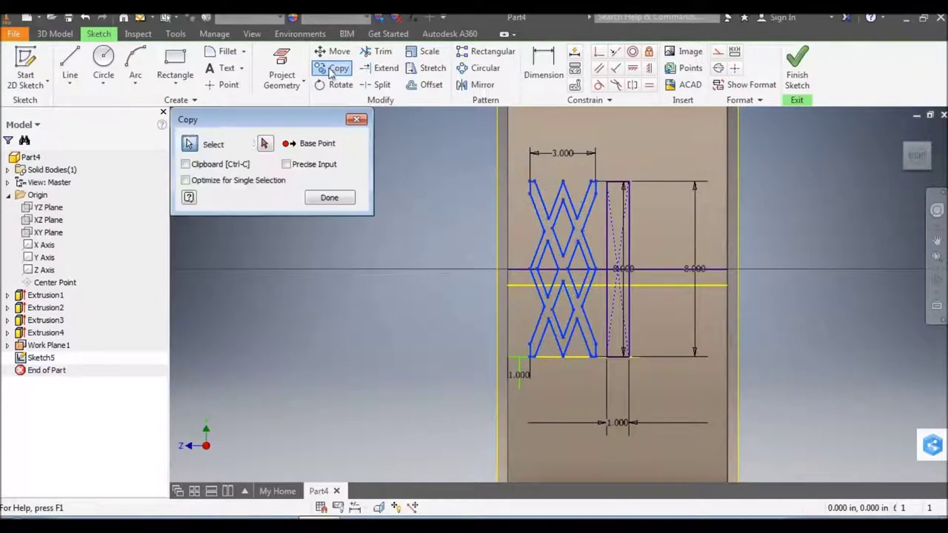
click(265, 143)
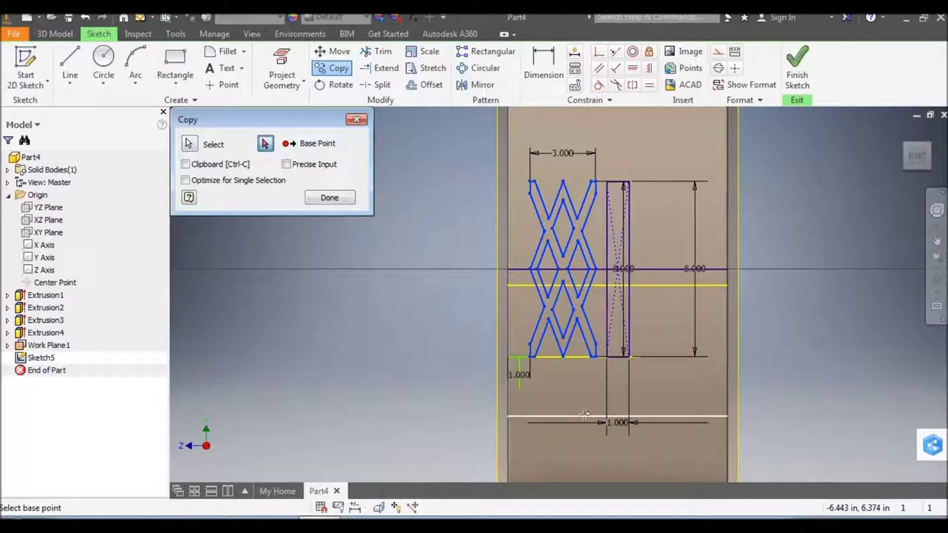
scroll(575, 408, up, 3)
click(489, 310)
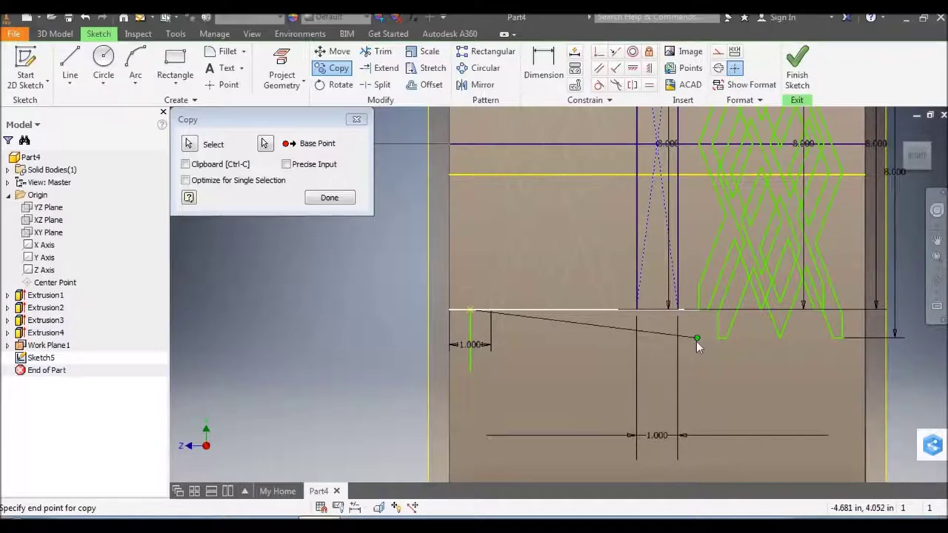
click(696, 342)
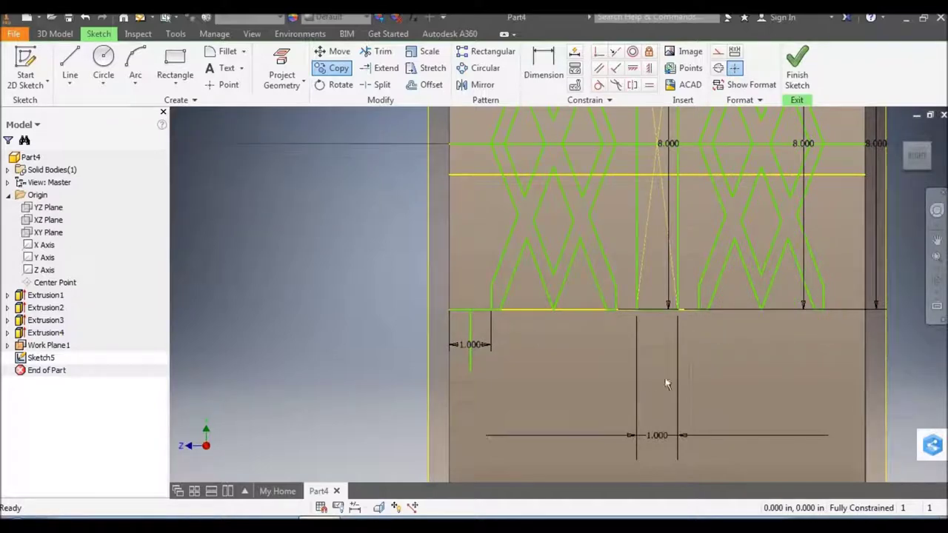
Delete the short helper lines beside the first lattice's lower-left corner and the yellow horizontal reference lines crossing the sketch
click(465, 310)
key(Delete)
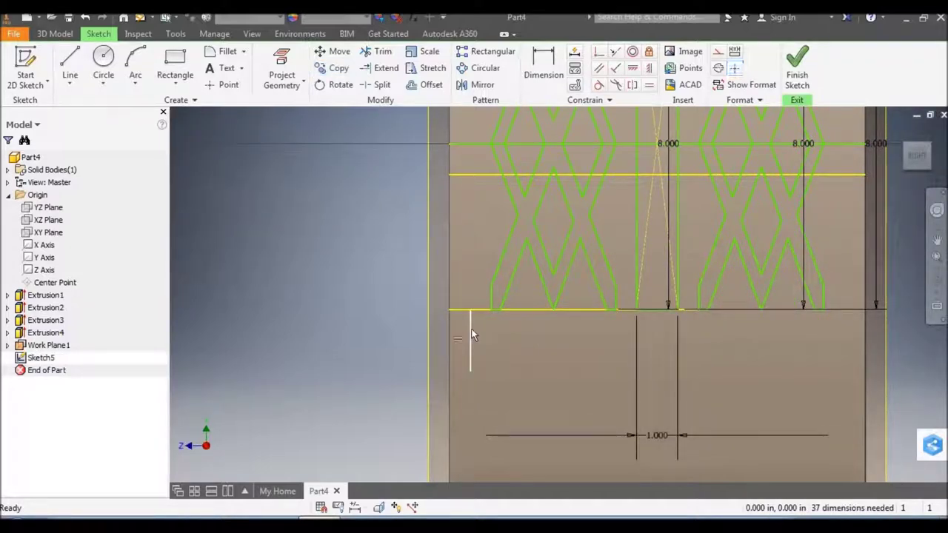
click(472, 311)
key(Delete)
click(460, 175)
key(Delete)
scroll(497, 292, down, 3)
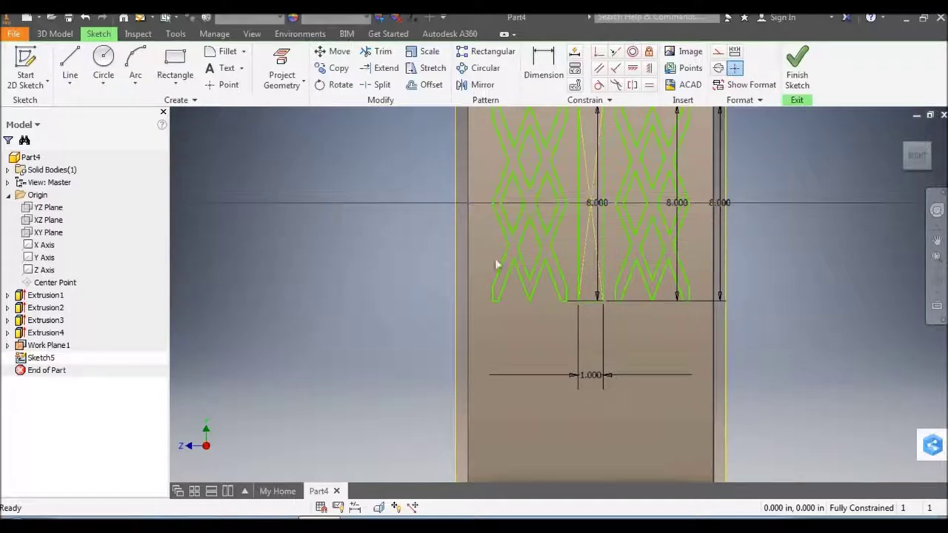
Finish the sketch and emboss both lattices and the central bar onto the wheel's rim with a depth of 0.3 in
scroll(510, 297, down, 2)
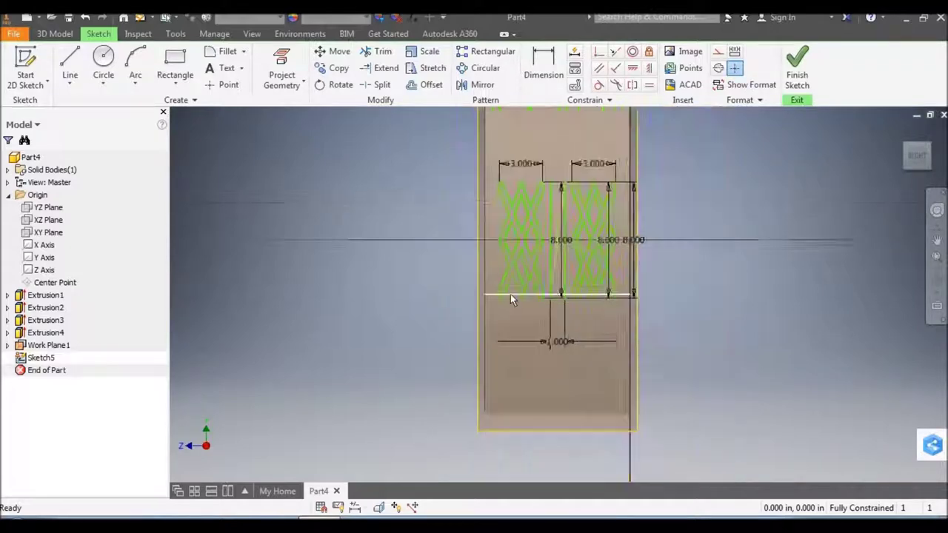
click(797, 68)
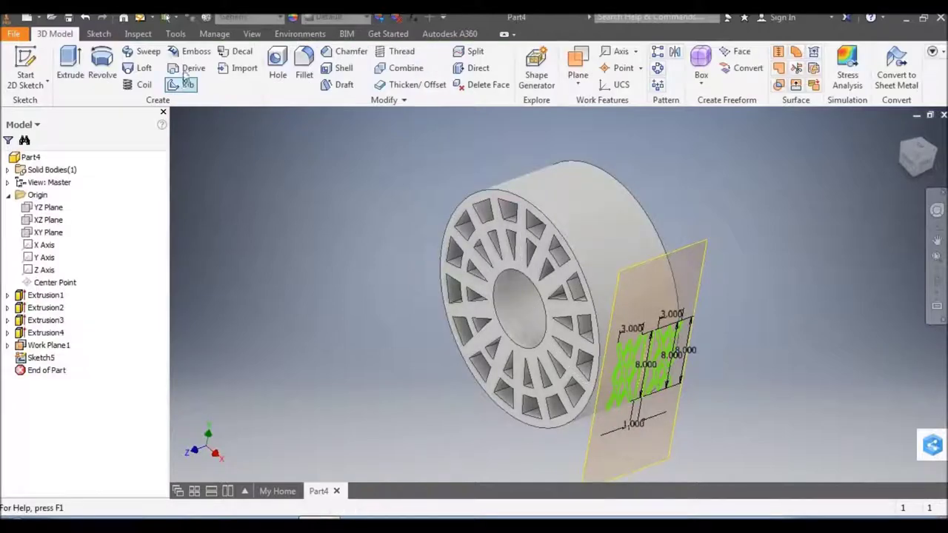
click(185, 55)
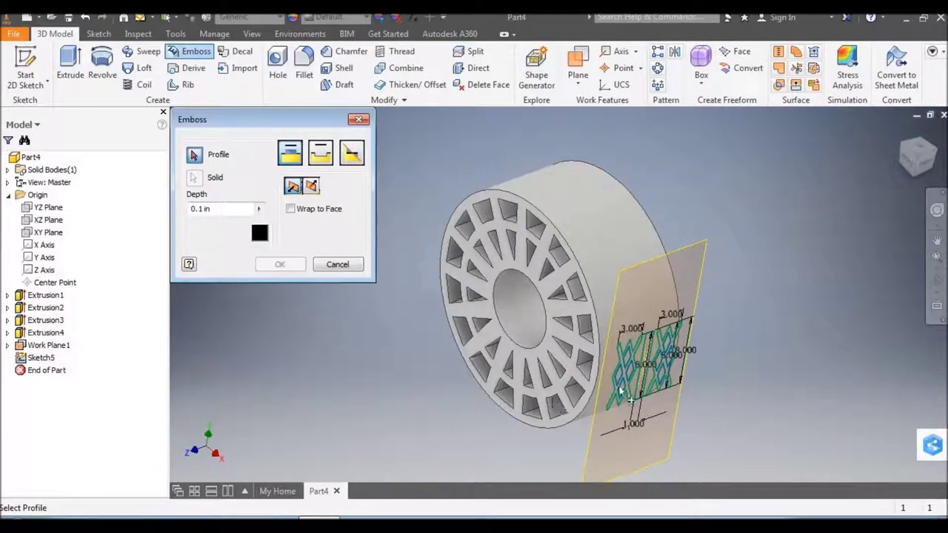
scroll(623, 382, up, 5)
click(627, 350)
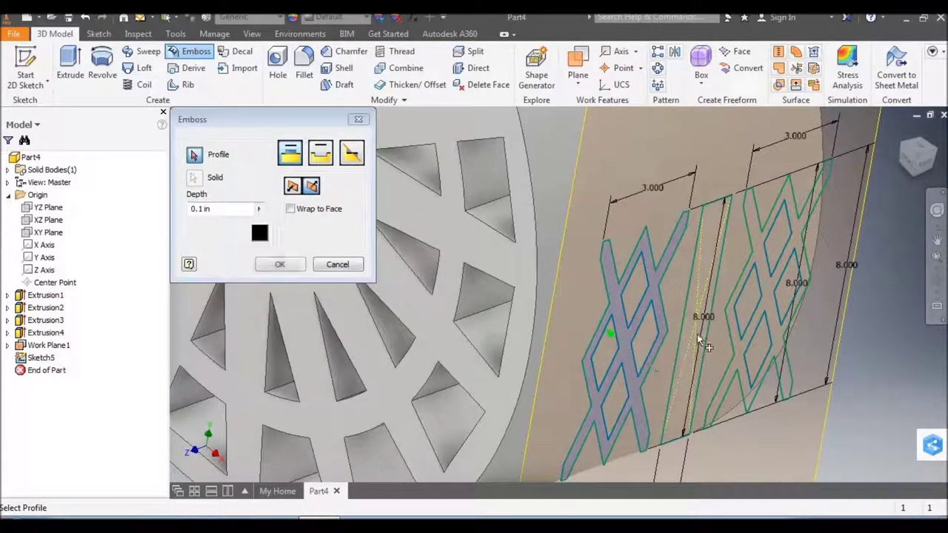
click(725, 343)
click(768, 305)
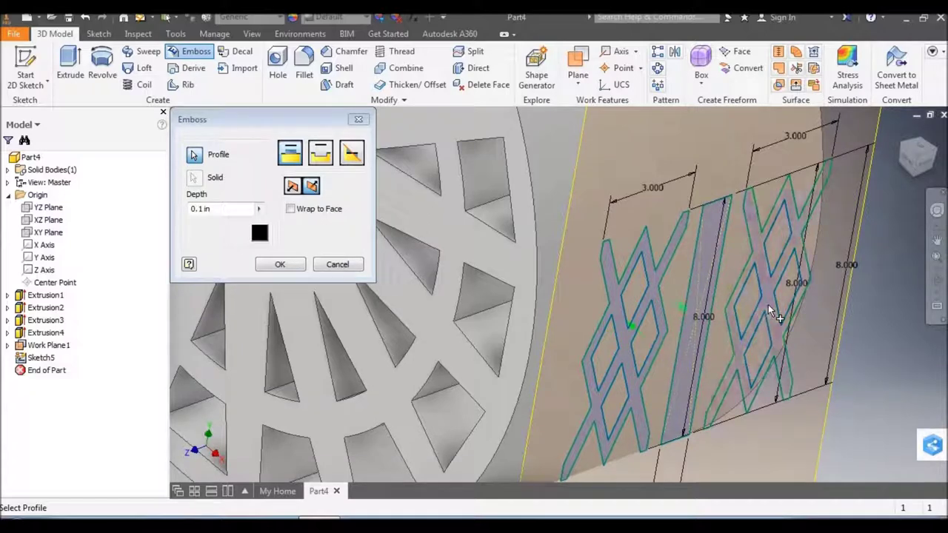
click(200, 209)
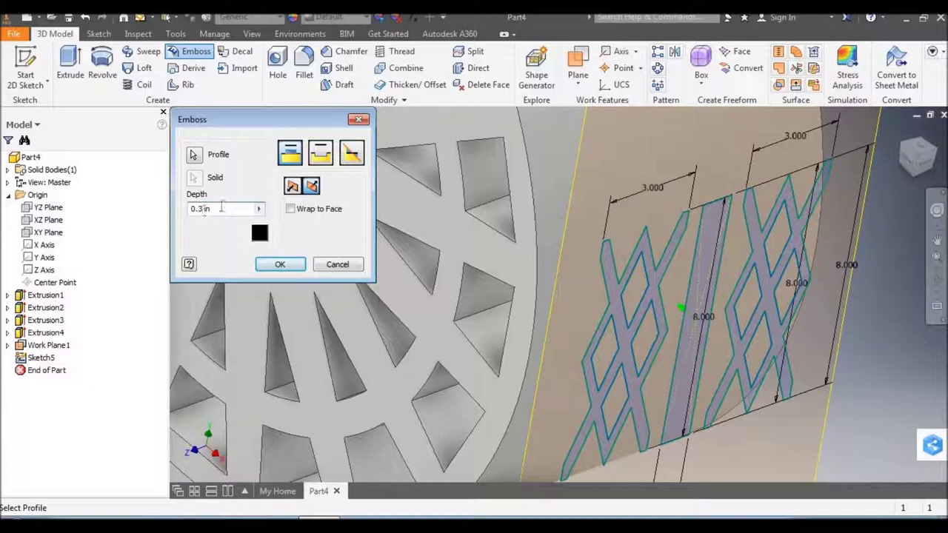
click(283, 267)
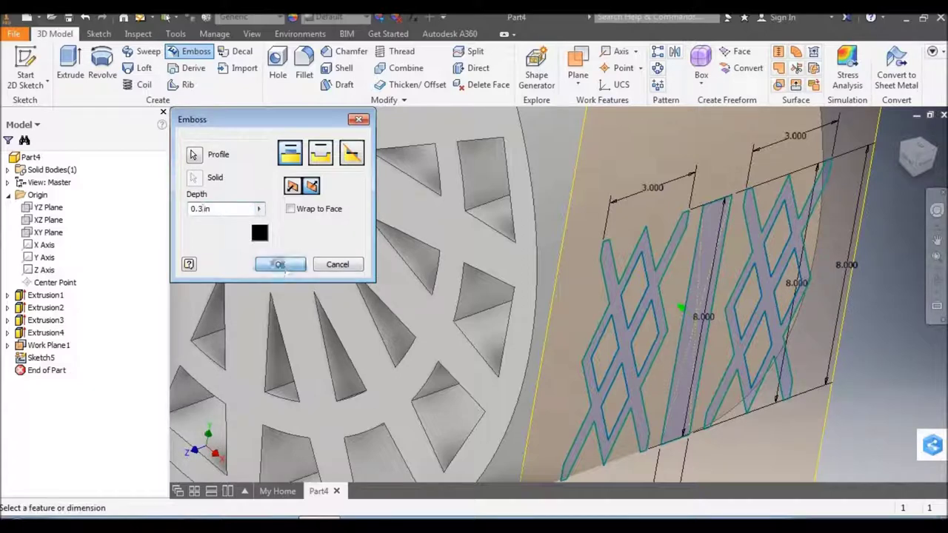
key(F6)
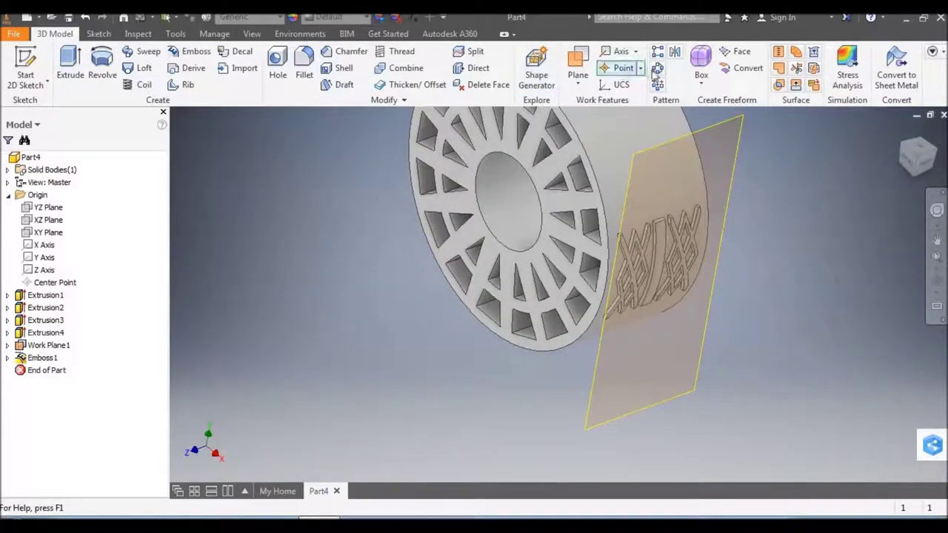
Create a circular pattern of the embossed lattice feature around the Z axis with 10 occurrences over 360 deg
click(657, 71)
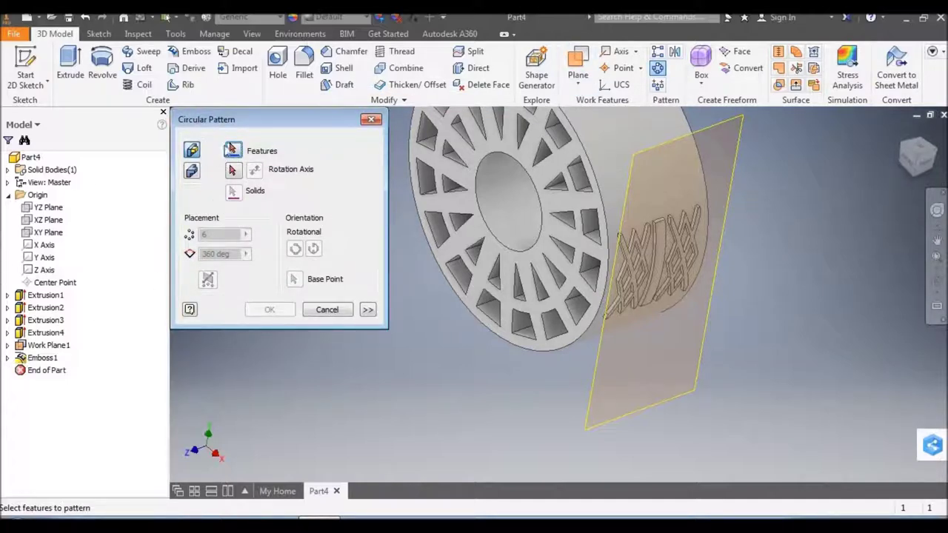
click(38, 359)
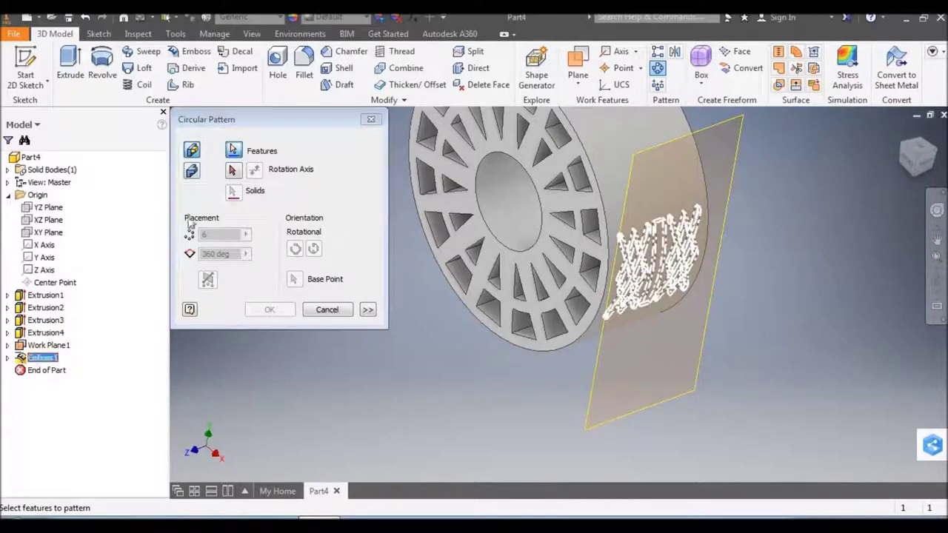
click(232, 172)
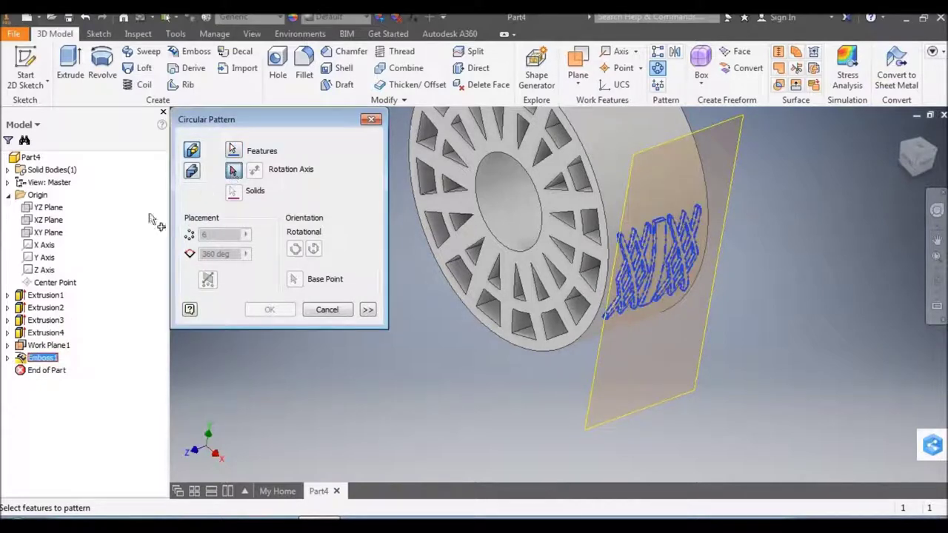
click(42, 269)
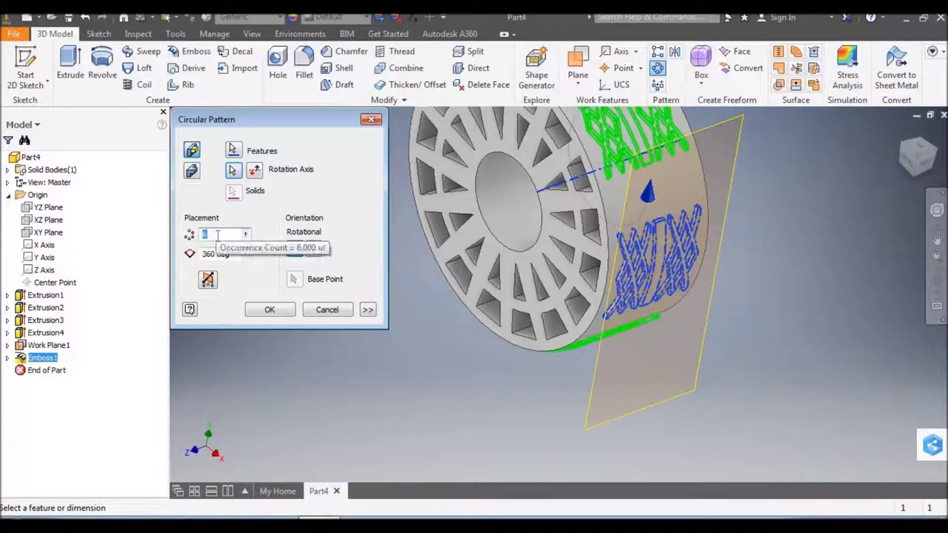
text(8)
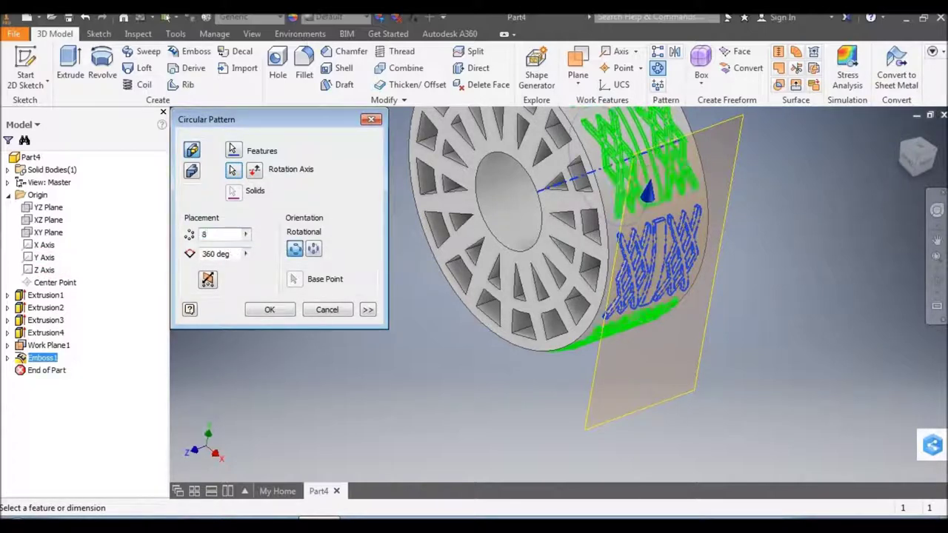
key(BackSpace)
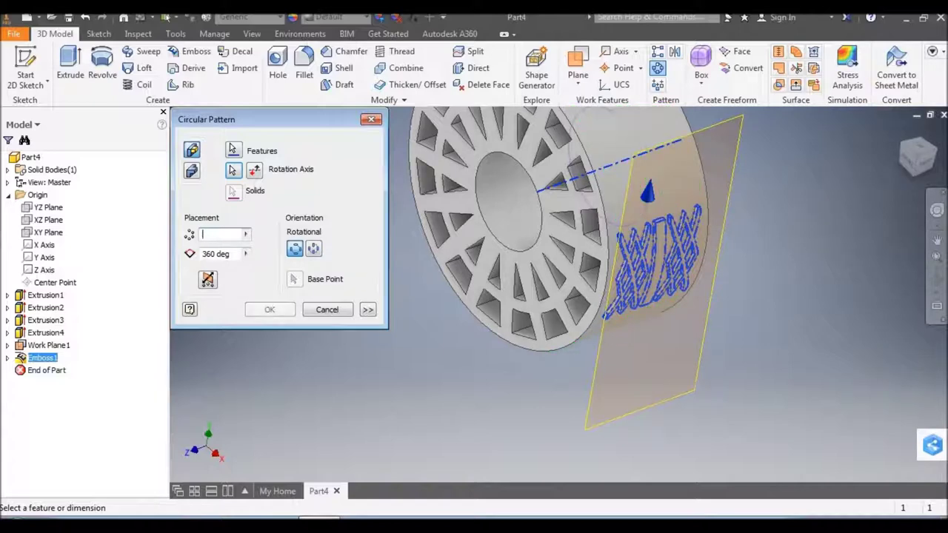
text(9)
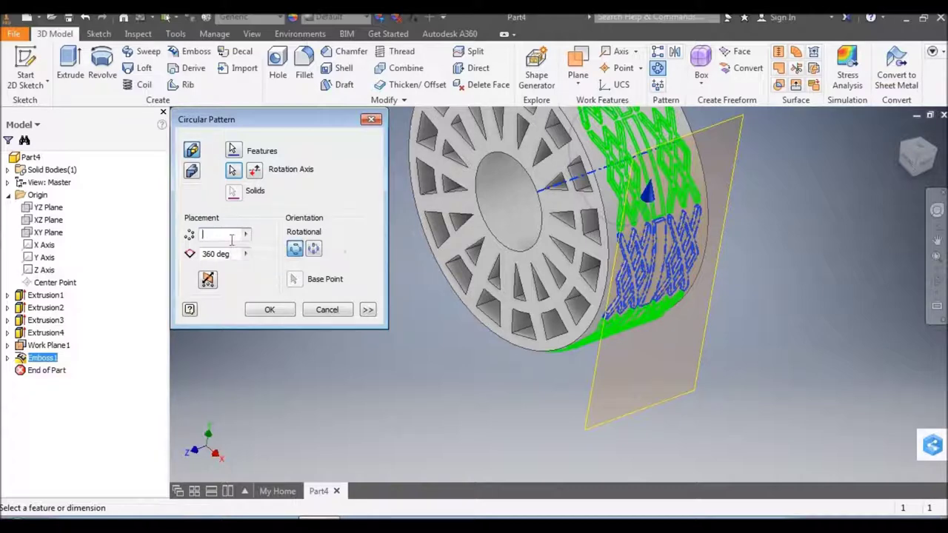
key(BackSpace)
text(1)
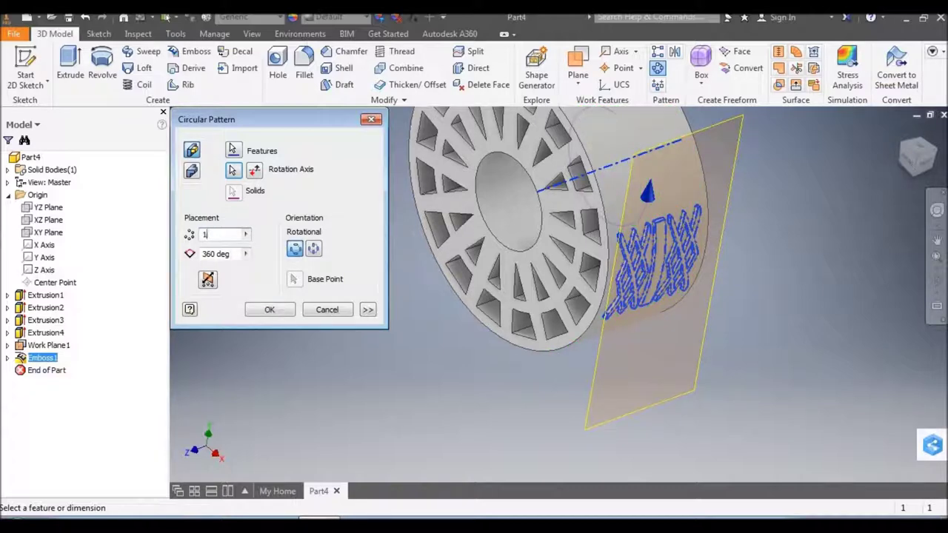
text(0)
click(253, 312)
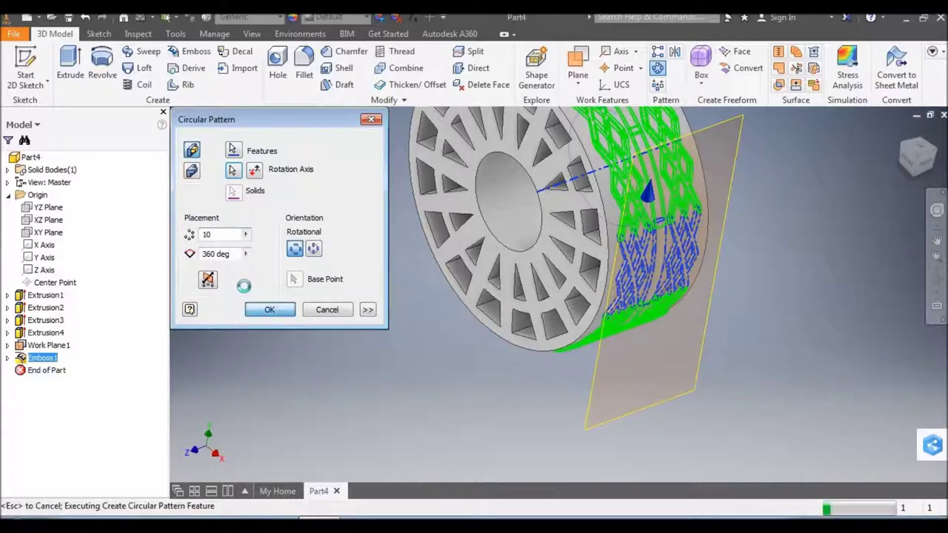
Start a fillet for the circular outer edge of the wheel's front face
scroll(444, 348, up, 2)
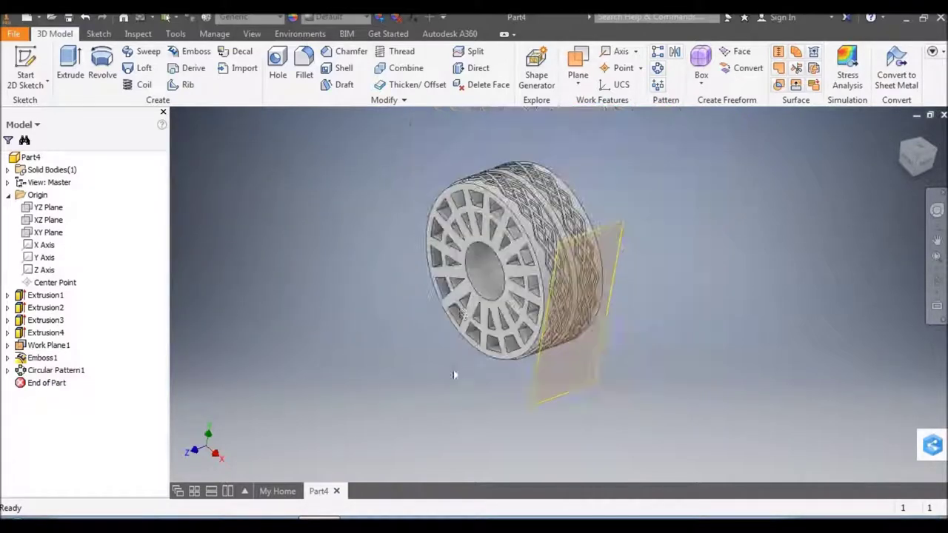
scroll(492, 176, down, 6)
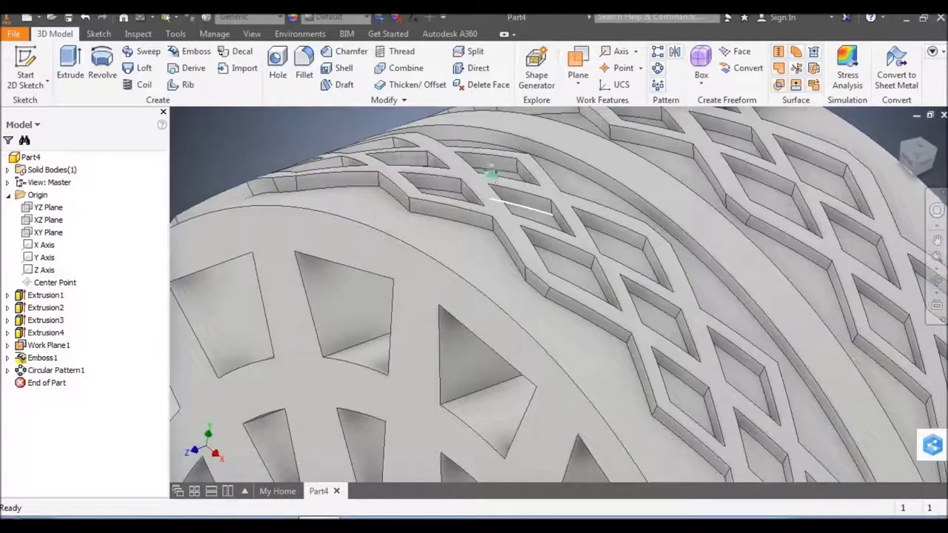
scroll(492, 172, up, 5)
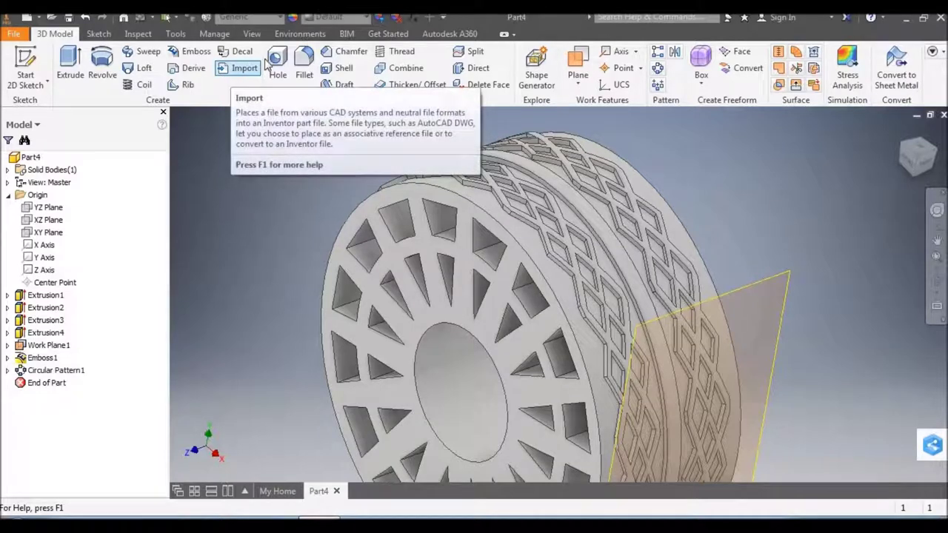
click(304, 65)
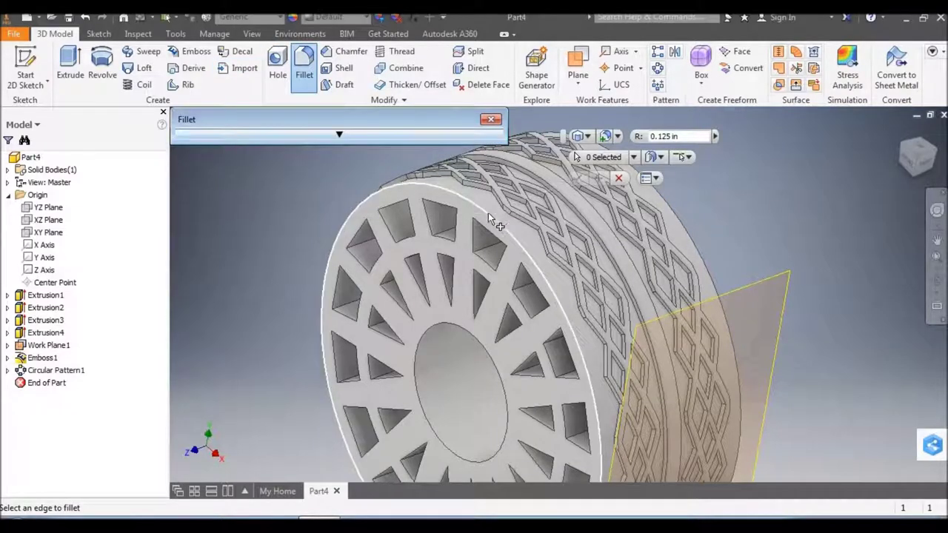